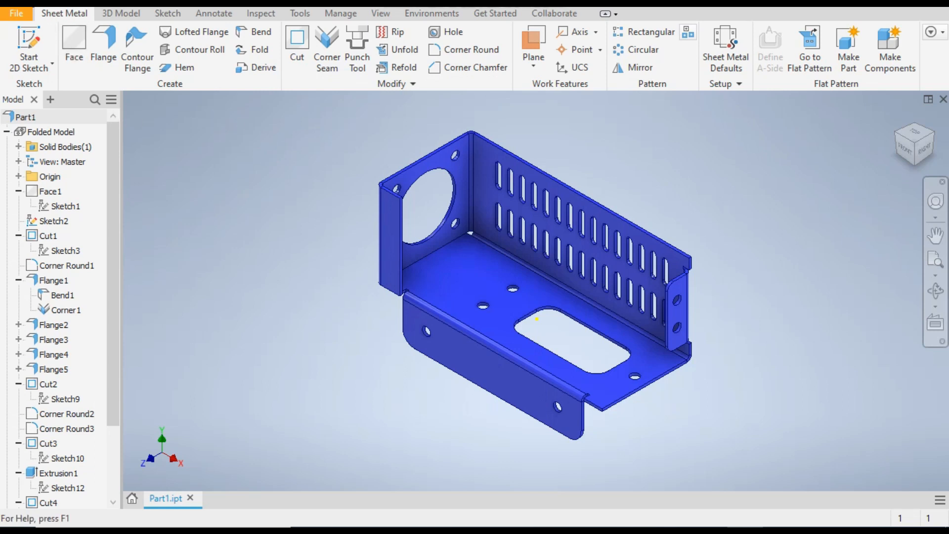
Create a new part from the metric Sheet Metal (mm) template and start a sketch on the horizontal XZ plane, viewed with X horizontal.
{"action": "left_click", "coordinate": [44, 5]}
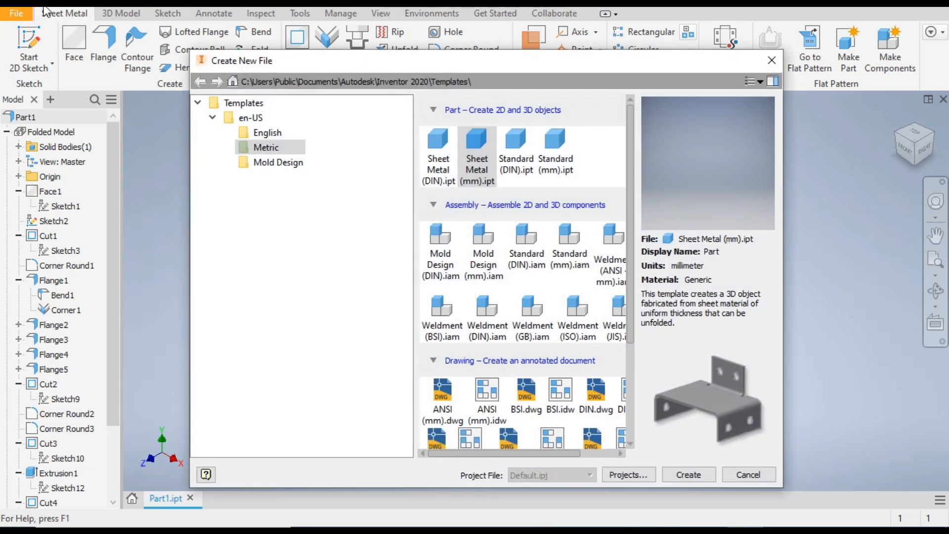
{"action": "double_click", "coordinate": [481, 142]}
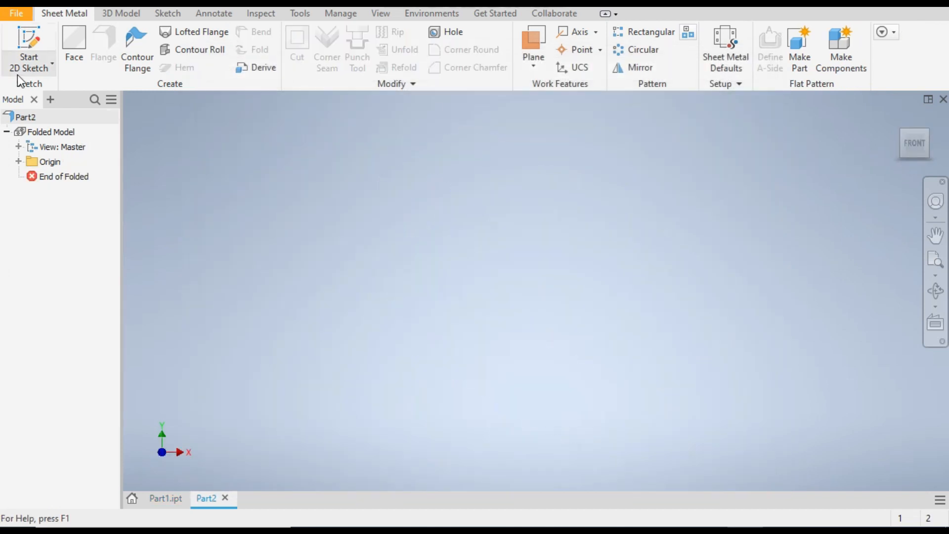
{"action": "left_click", "coordinate": [28, 38]}
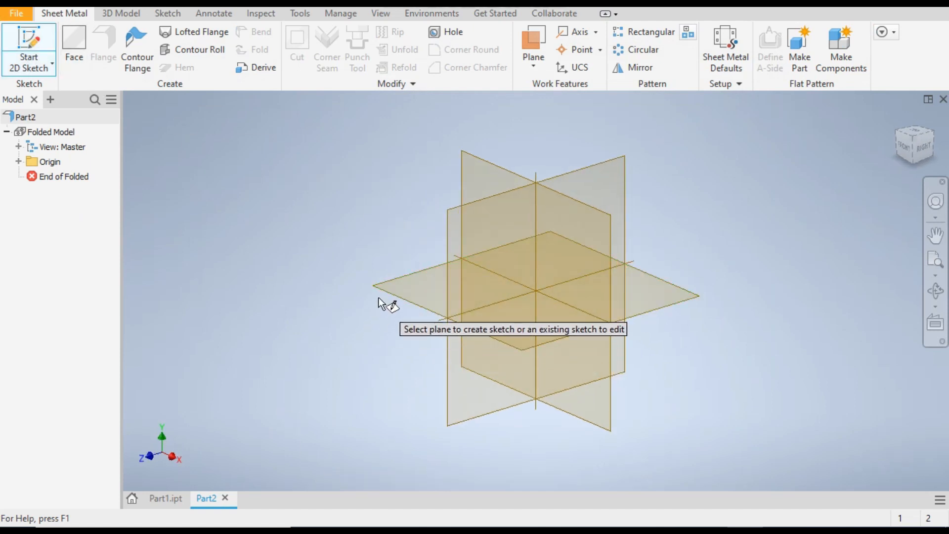
{"action": "left_click", "coordinate": [393, 285]}
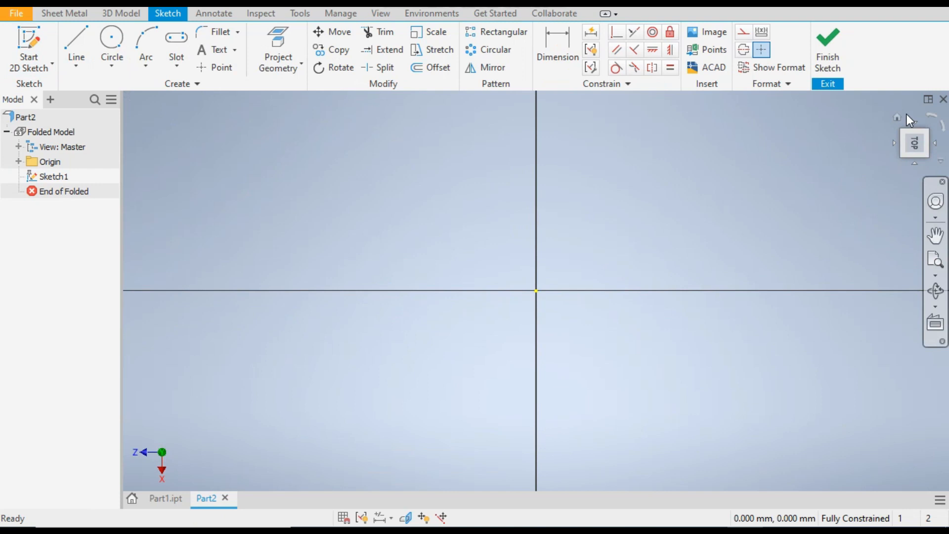
{"action": "left_click", "coordinate": [934, 122]}
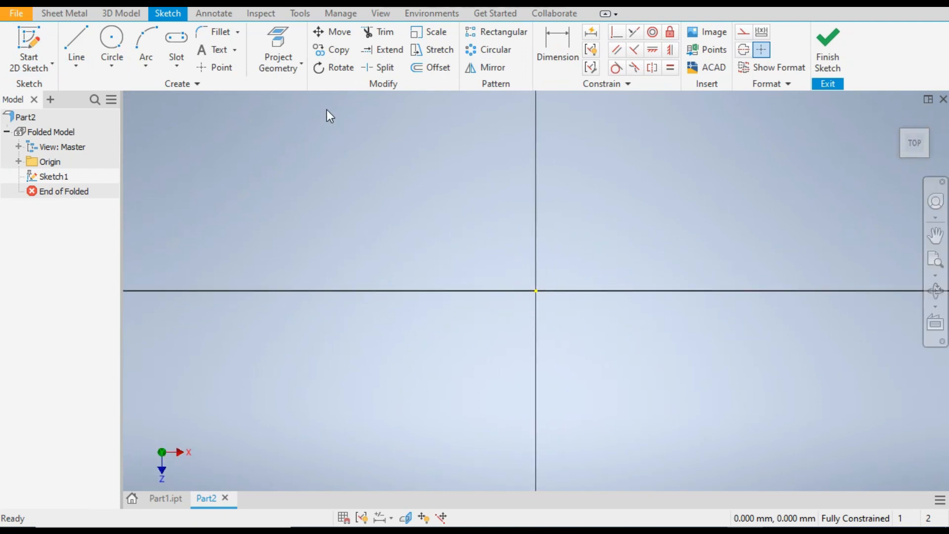
Sketch a two-point center rectangle about 372 mm wide and 206 mm high, centred on the origin.
{"action": "left_click", "coordinate": [182, 69]}
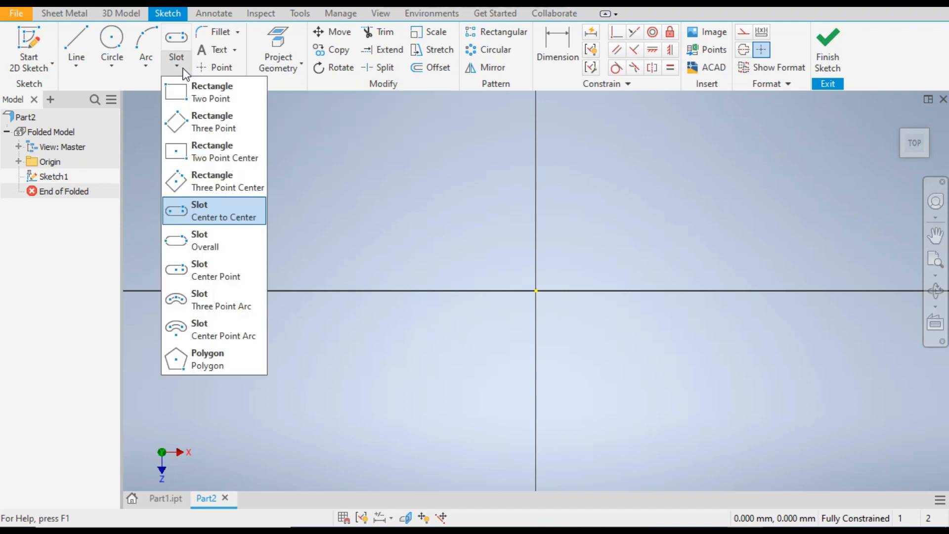
{"action": "left_click", "coordinate": [209, 156]}
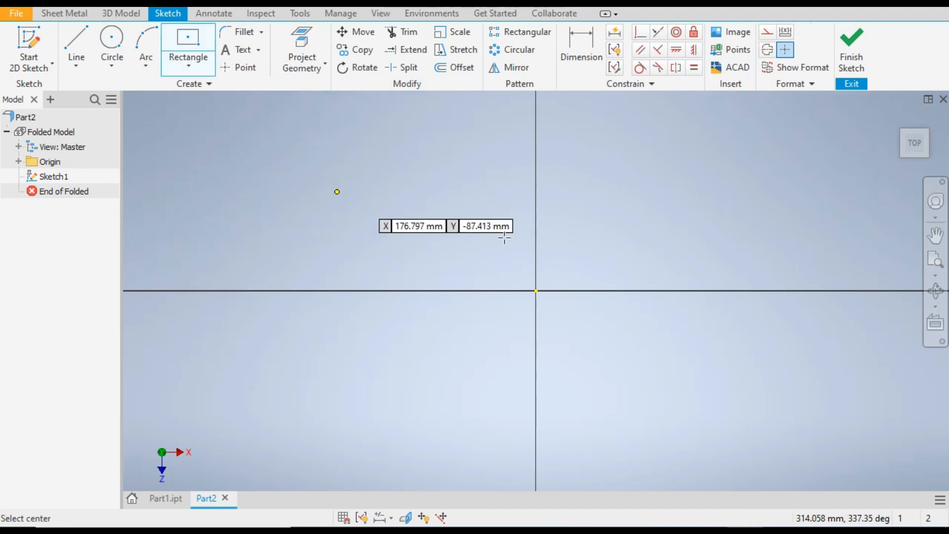
{"action": "left_click", "coordinate": [535, 291]}
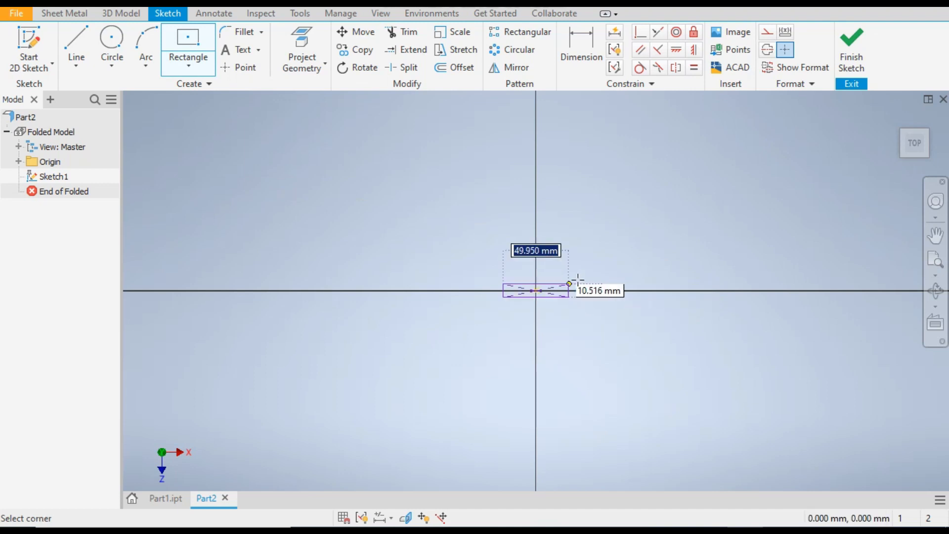
{"action": "left_click", "coordinate": [745, 174]}
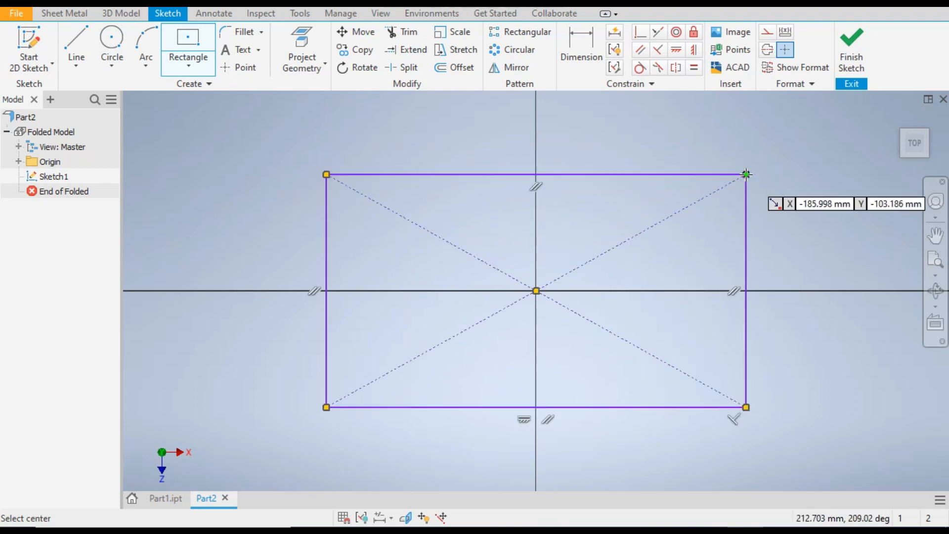
Dimension the rectangle to 75 mm high and 185 mm wide, and finish the sketch.
{"action": "left_click", "coordinate": [576, 48]}
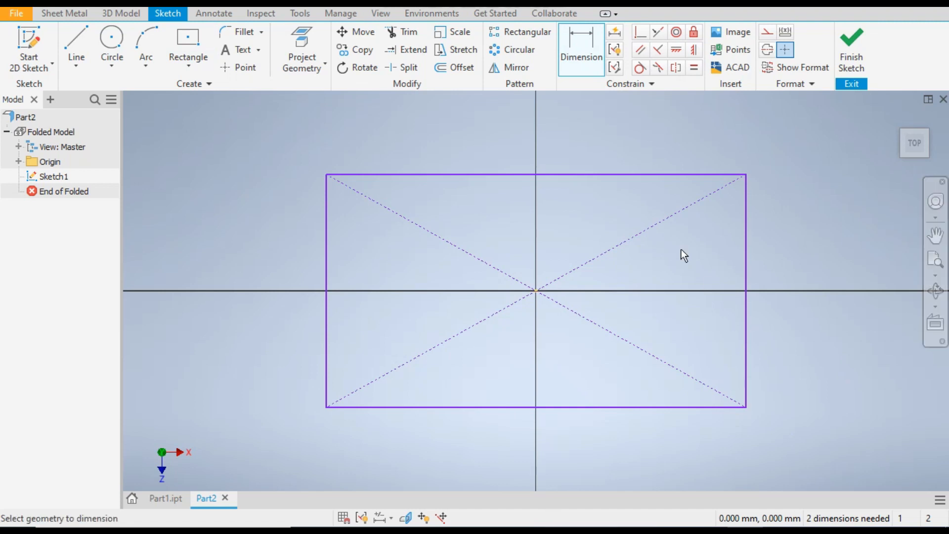
{"action": "left_click", "coordinate": [324, 257]}
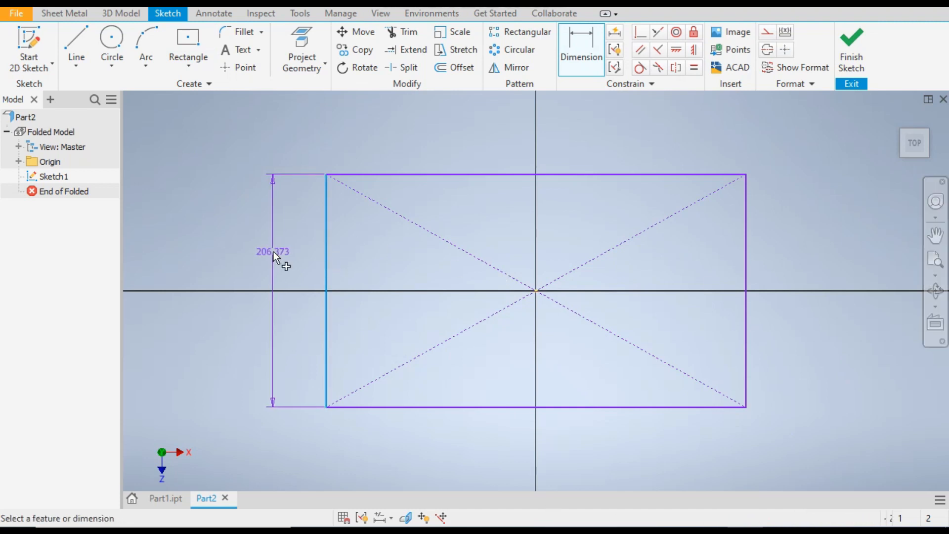
{"action": "left_click", "coordinate": [274, 251]}
{"action": "type", "text": "75"}
{"action": "key", "text": "Return"}
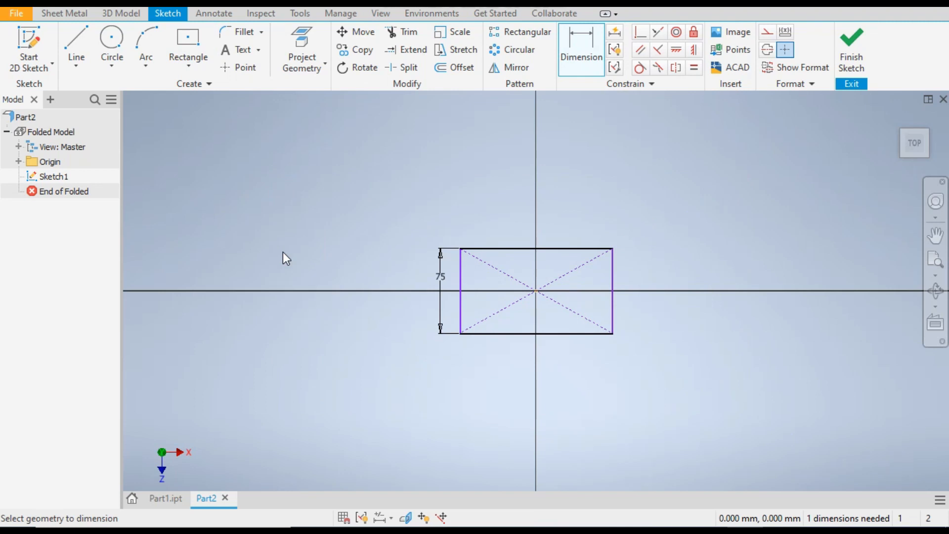
{"action": "left_click", "coordinate": [520, 248]}
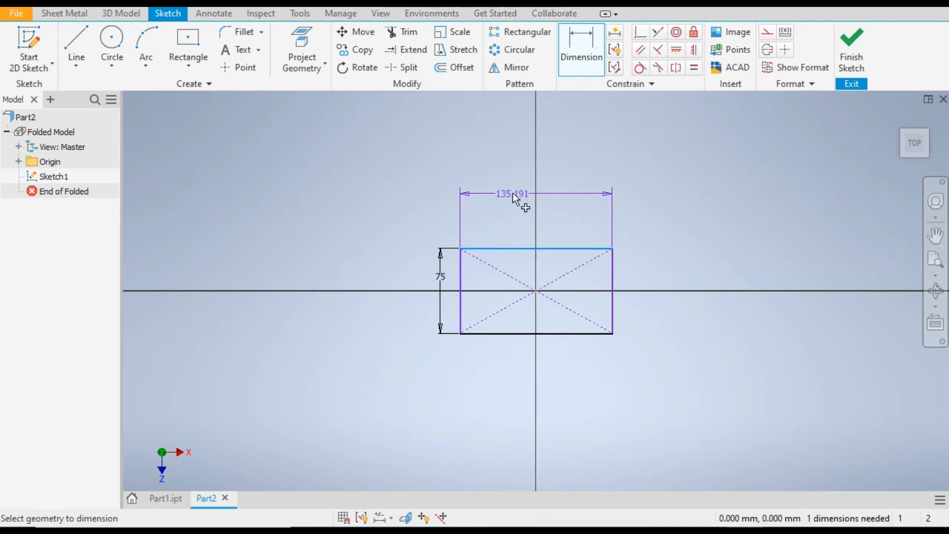
{"action": "left_click", "coordinate": [513, 193]}
{"action": "type", "text": "185"}
{"action": "key", "text": "Return"}
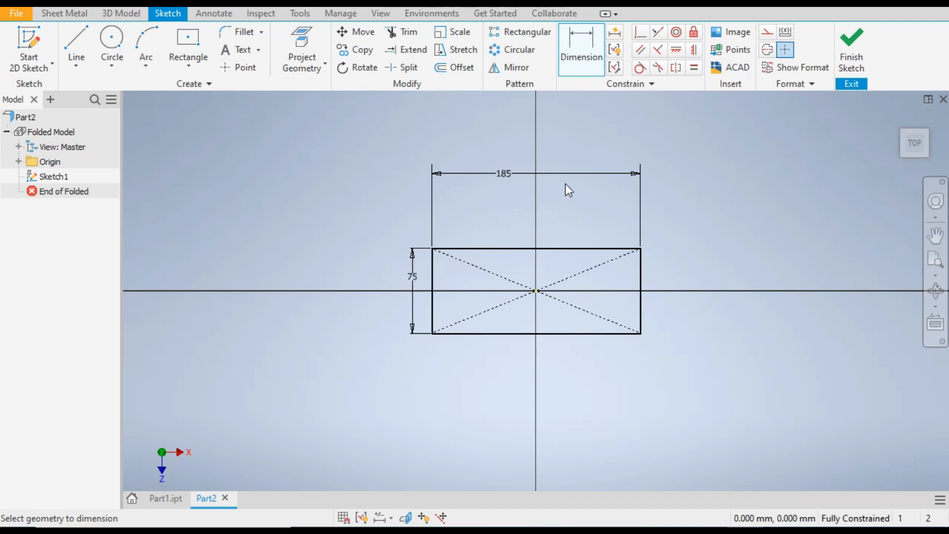
{"action": "left_click", "coordinate": [851, 44]}
Create a sheet metal face from the rectangle profile, following the default sheet metal rule.
{"action": "scroll", "coordinate": [455, 350], "scroll_direction": "down", "scroll_amount": 3}
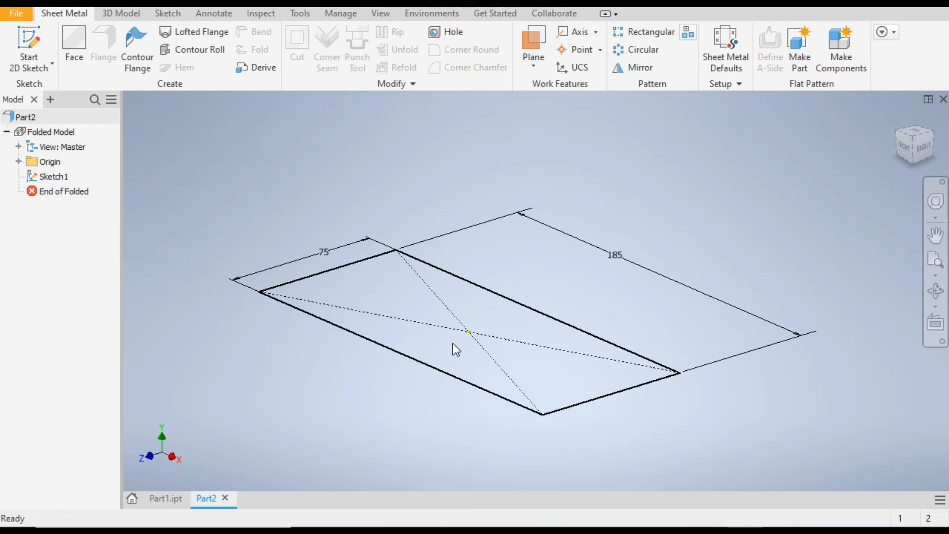
{"action": "left_click", "coordinate": [76, 43]}
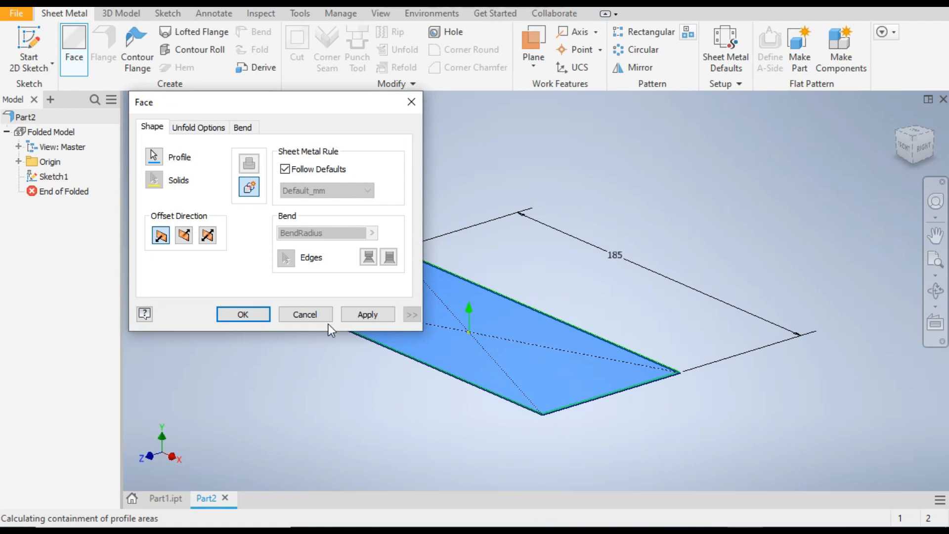
{"action": "left_click", "coordinate": [253, 315]}
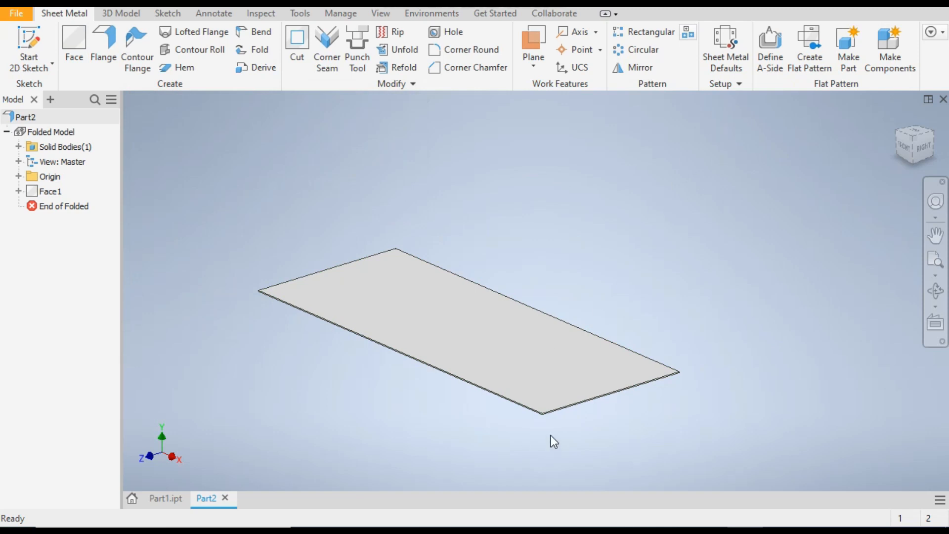
Override the rule thickness in the sheet metal defaults and set the sheet thickness to 2 mm.
{"action": "scroll", "coordinate": [552, 435], "scroll_direction": "up", "scroll_amount": 5}
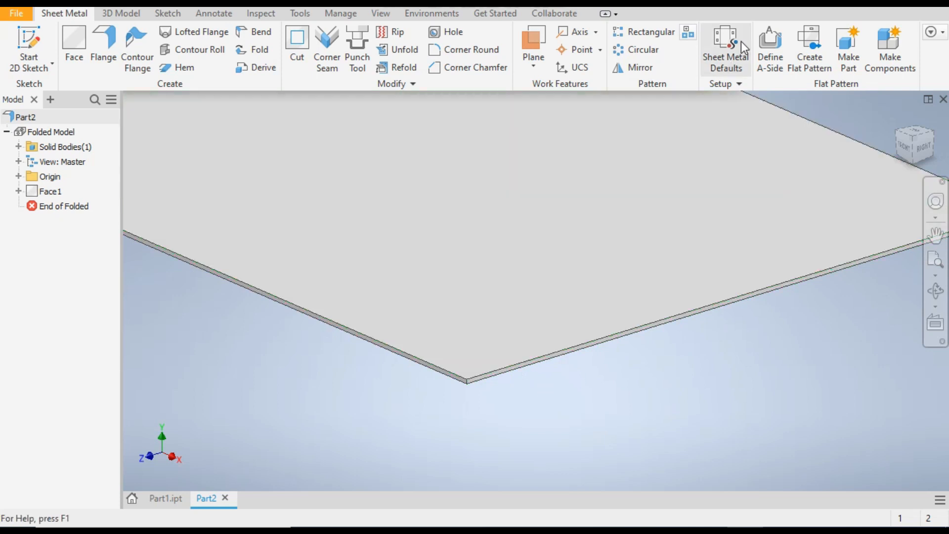
{"action": "left_click", "coordinate": [734, 38]}
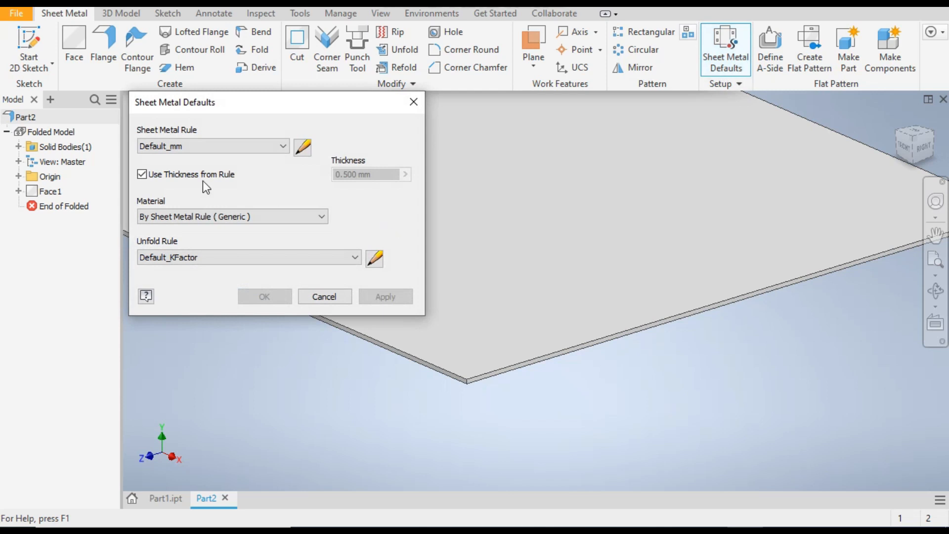
{"action": "left_click", "coordinate": [142, 175]}
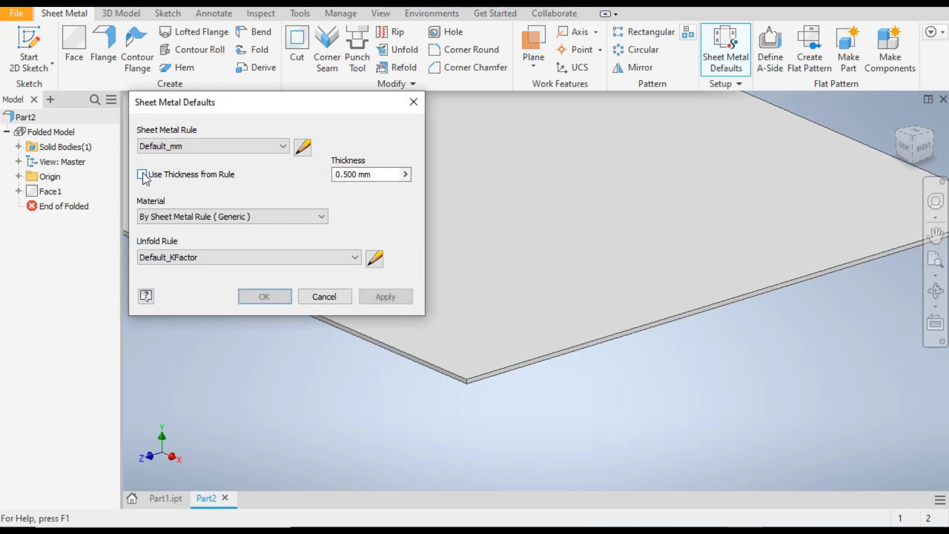
{"action": "left_click_drag", "start_coordinate": [383, 173], "coordinate": [336, 176]}
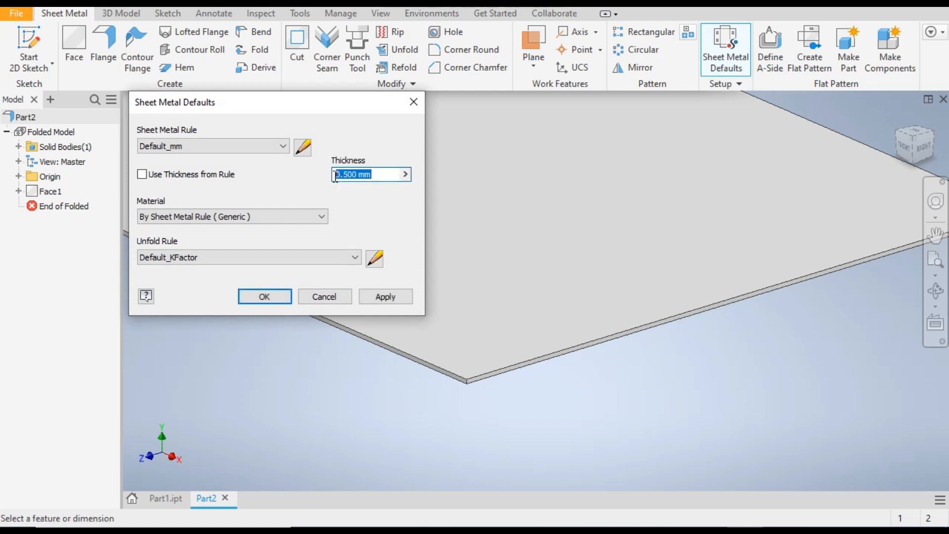
{"action": "type", "text": "2"}
{"action": "left_click", "coordinate": [261, 295]}
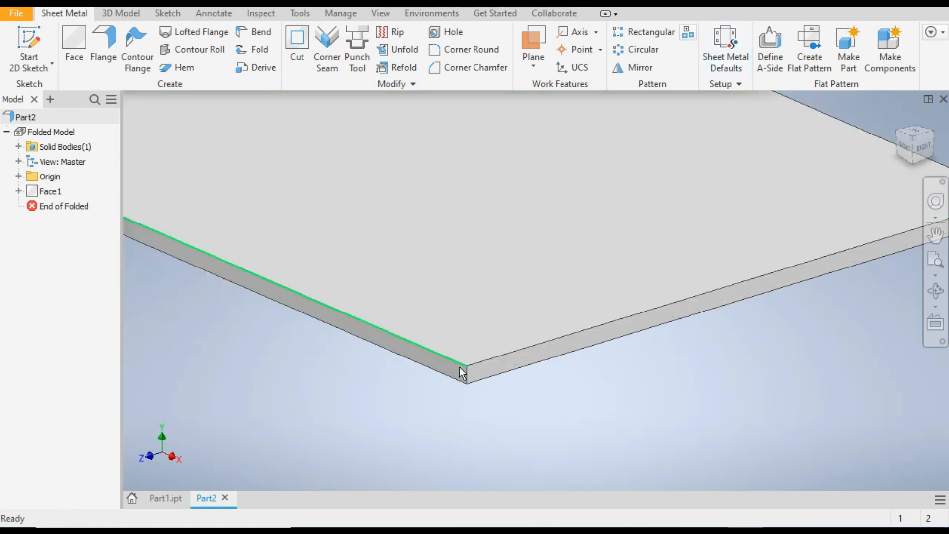
Check the reference part Part1, and add a 75 mm flange at 90 degrees along the base plate's long back edge.
{"action": "scroll", "coordinate": [462, 376], "scroll_direction": "down", "scroll_amount": 5}
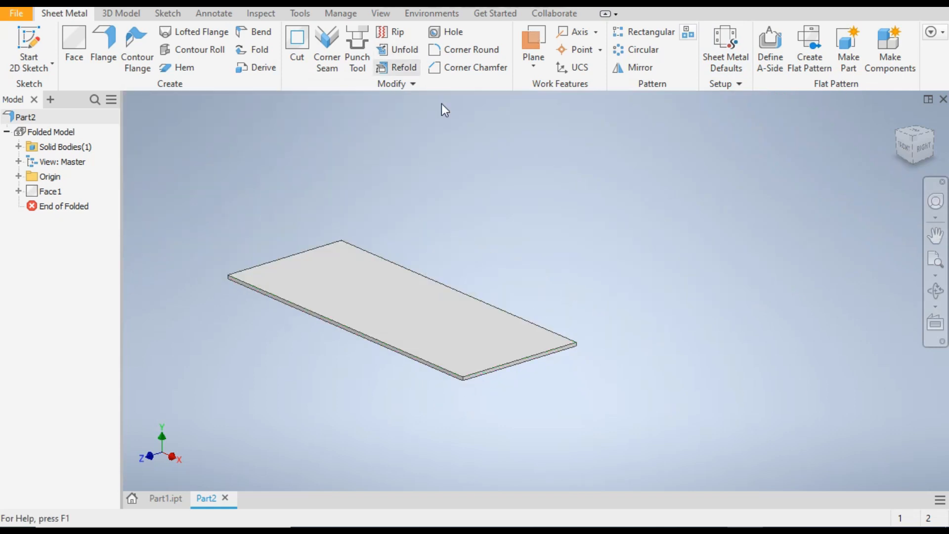
{"action": "left_click", "coordinate": [170, 499]}
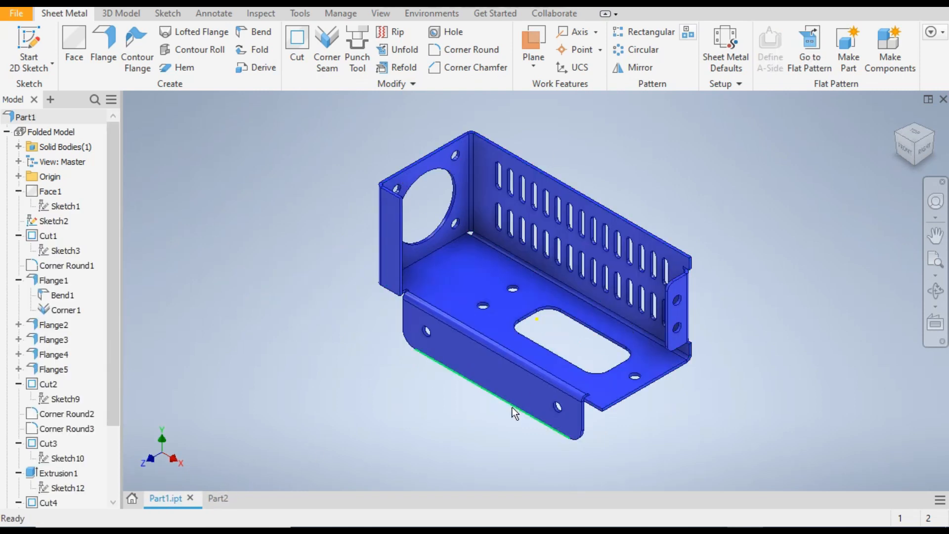
{"action": "left_click", "coordinate": [221, 499]}
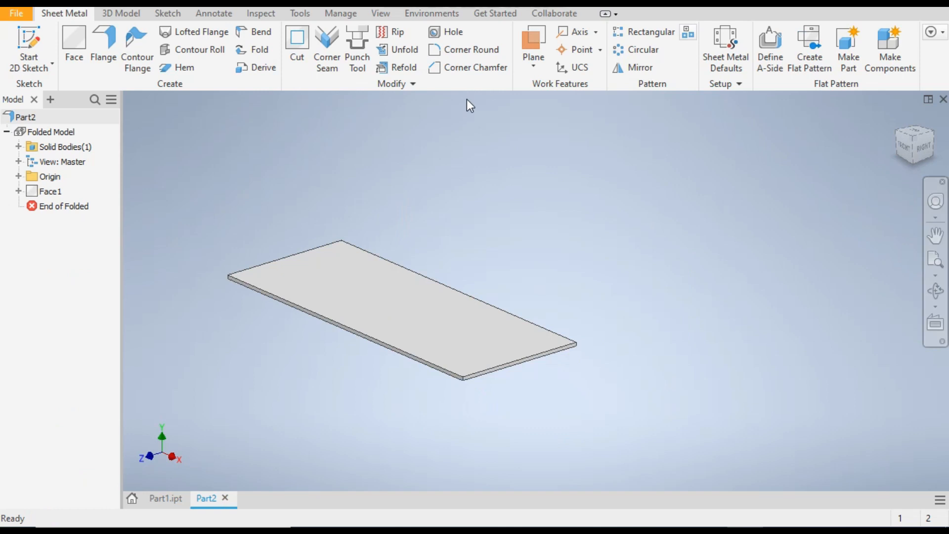
{"action": "left_click", "coordinate": [108, 36]}
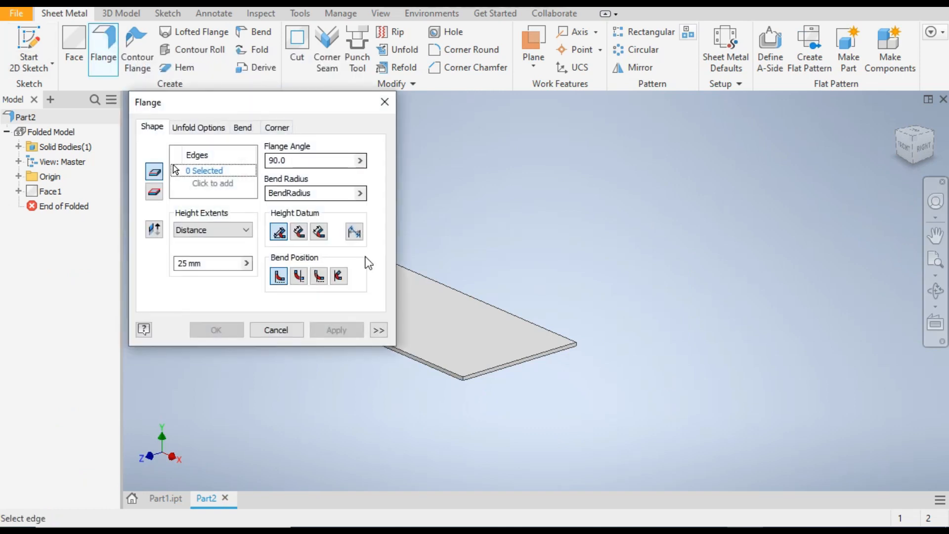
{"action": "left_click", "coordinate": [453, 295]}
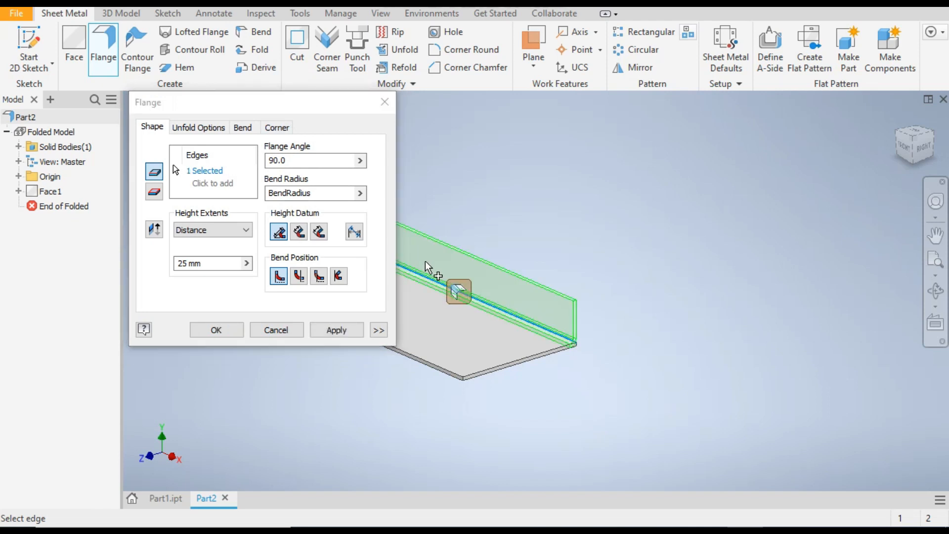
{"action": "left_click", "coordinate": [186, 263]}
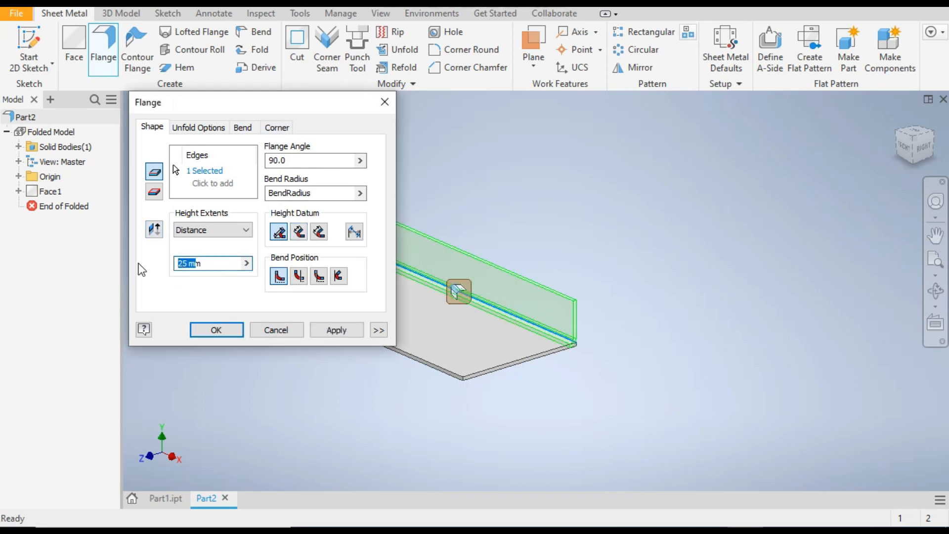
{"action": "type", "text": "75"}
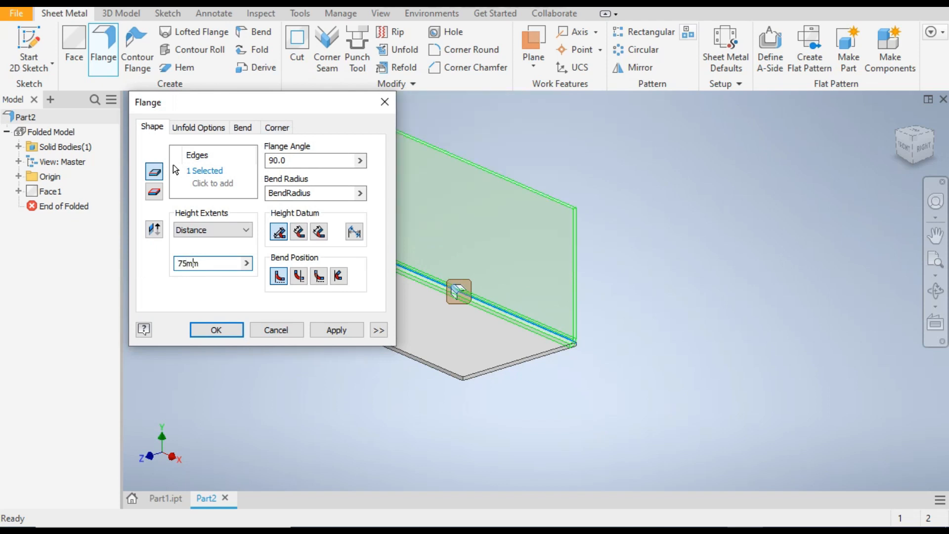
{"action": "left_click", "coordinate": [322, 330]}
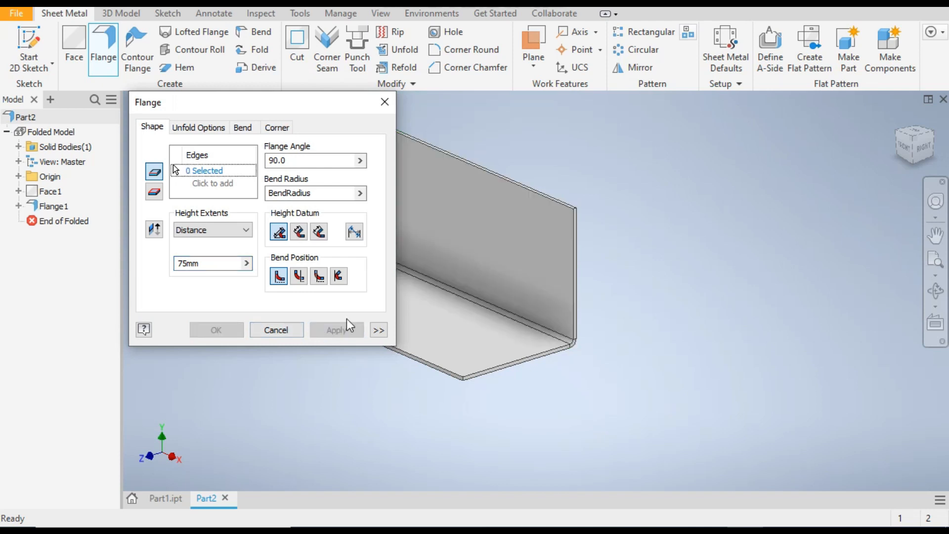
Check the reference part Part1, and add a 75 mm flange at 90 degrees along the back flange's vertical end edge.
{"action": "scroll", "coordinate": [580, 265], "scroll_direction": "up", "scroll_amount": 5}
{"action": "scroll", "coordinate": [472, 256], "scroll_direction": "down", "scroll_amount": 5}
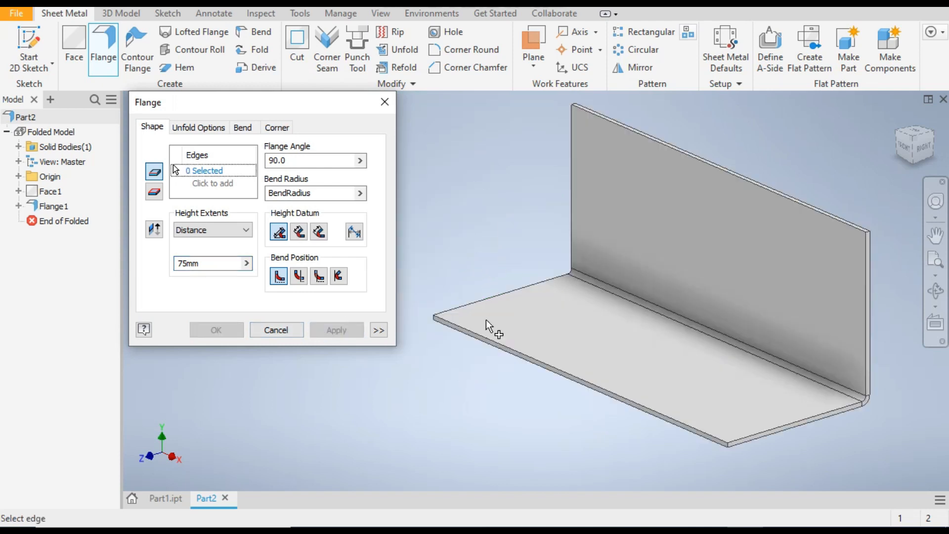
{"action": "left_click", "coordinate": [164, 496]}
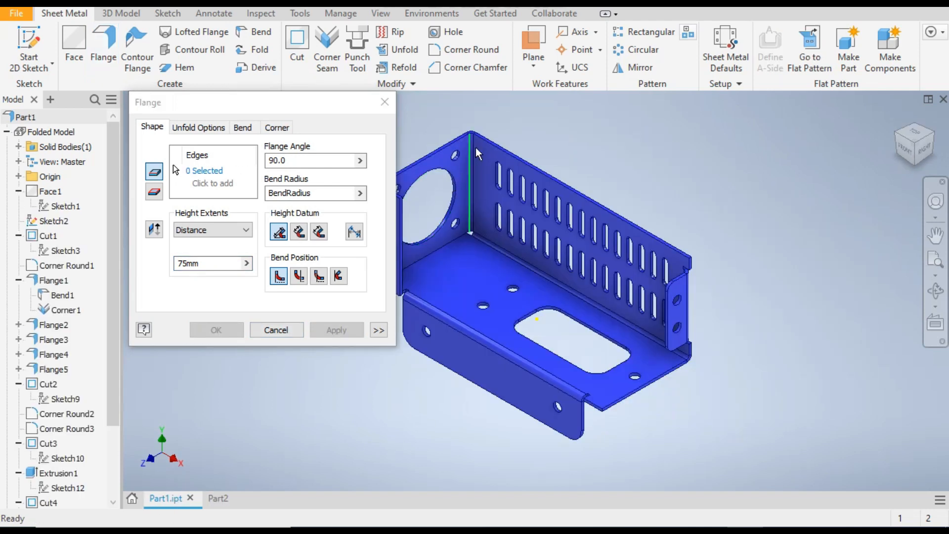
{"action": "left_click", "coordinate": [224, 499]}
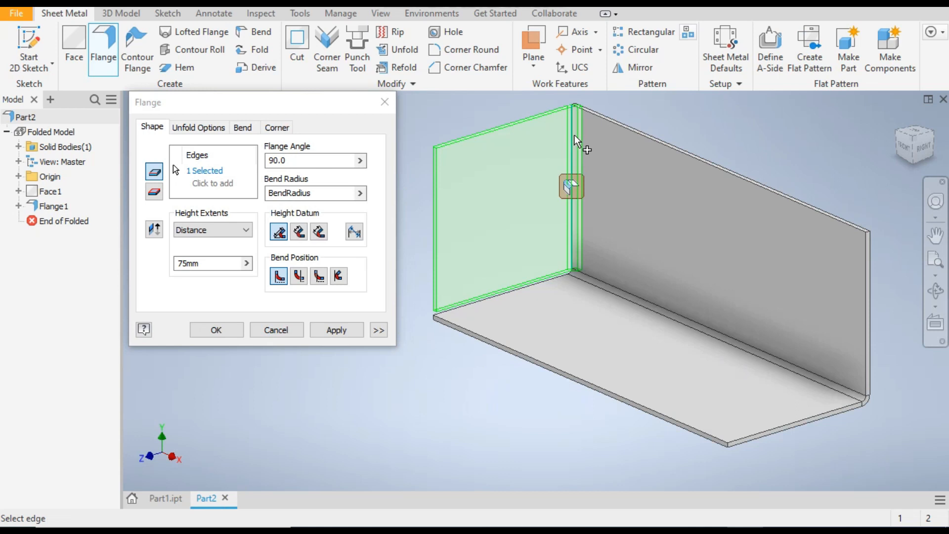
{"action": "left_click", "coordinate": [208, 263]}
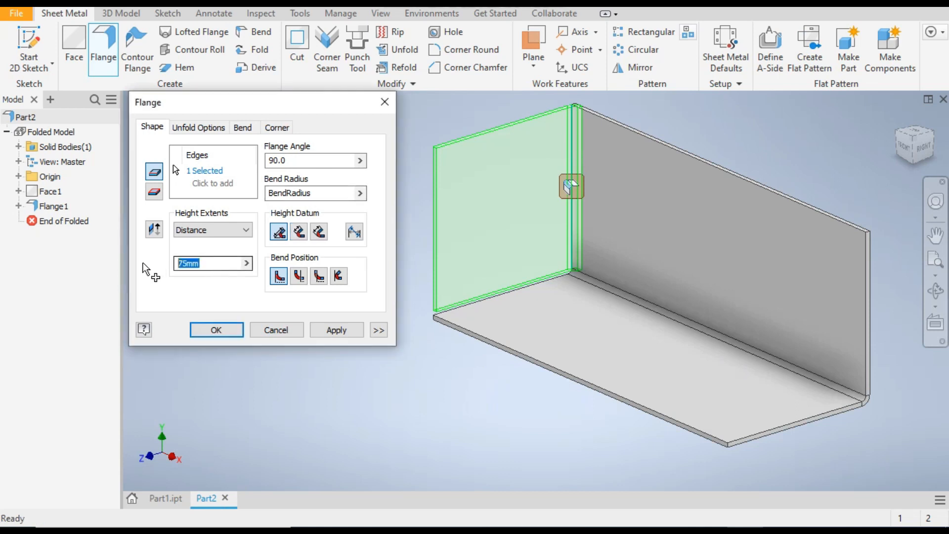
{"action": "type", "text": "80"}
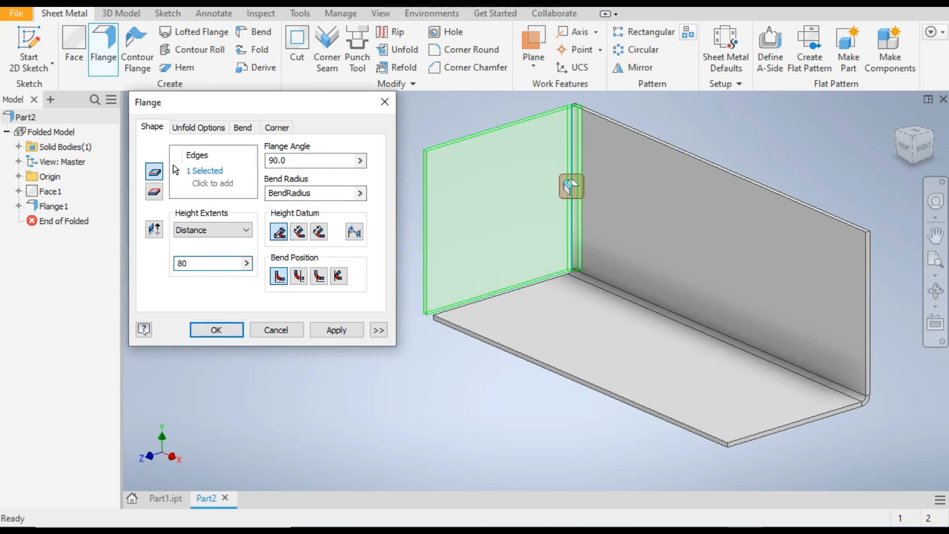
{"action": "left_click", "coordinate": [920, 142]}
{"action": "left_click", "coordinate": [916, 132]}
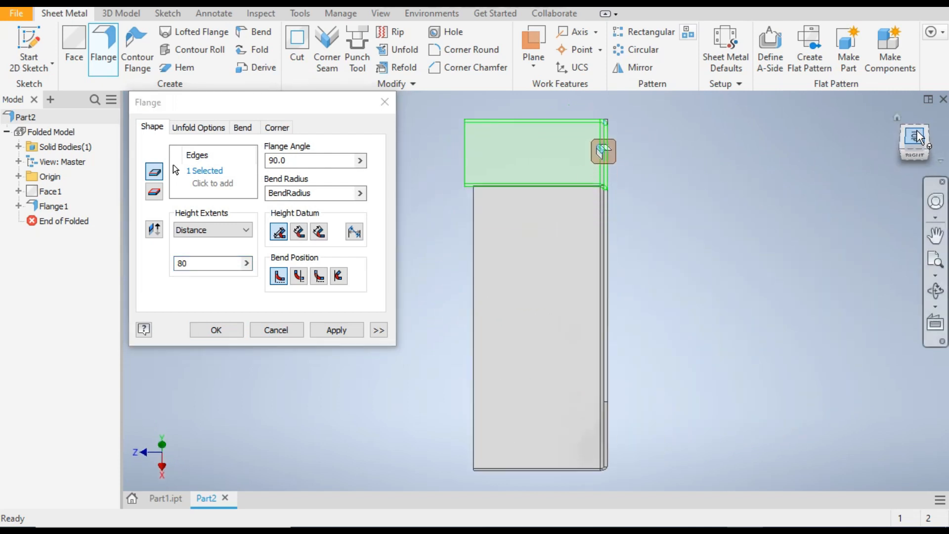
{"action": "scroll", "coordinate": [476, 140], "scroll_direction": "down", "scroll_amount": 3}
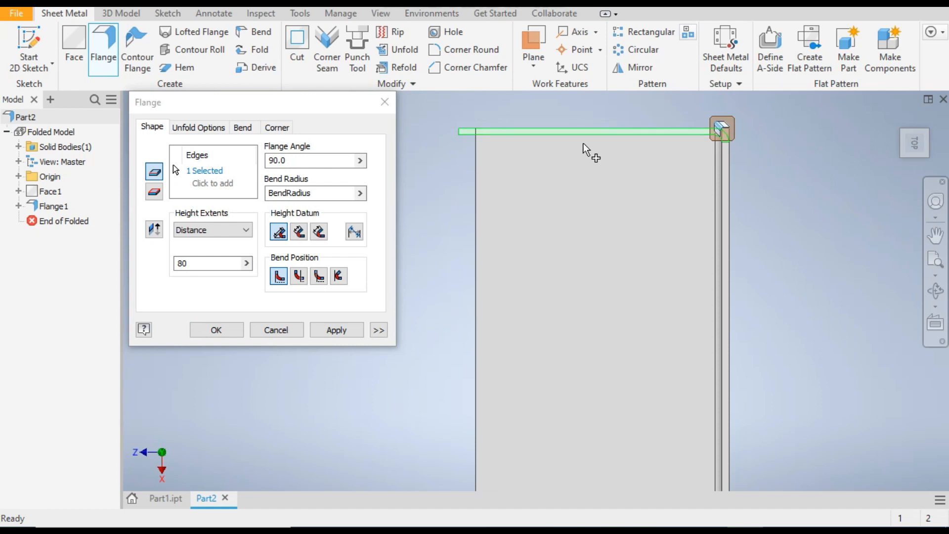
{"action": "double_click", "coordinate": [205, 263]}
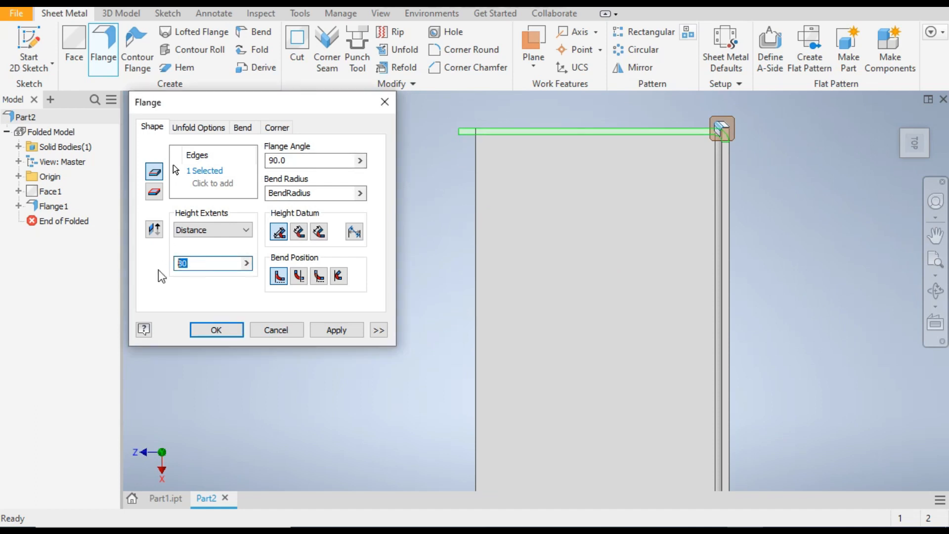
{"action": "type", "text": "75"}
{"action": "left_click", "coordinate": [345, 330]}
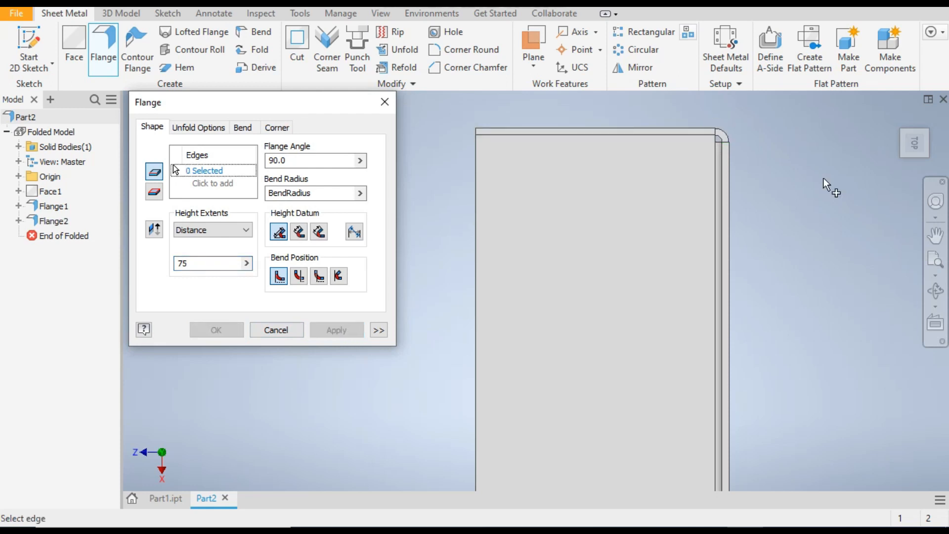
Compare the two-flange part with the reference part Part1 in isometric view, and end the Flange command.
{"action": "left_click", "coordinate": [934, 118]}
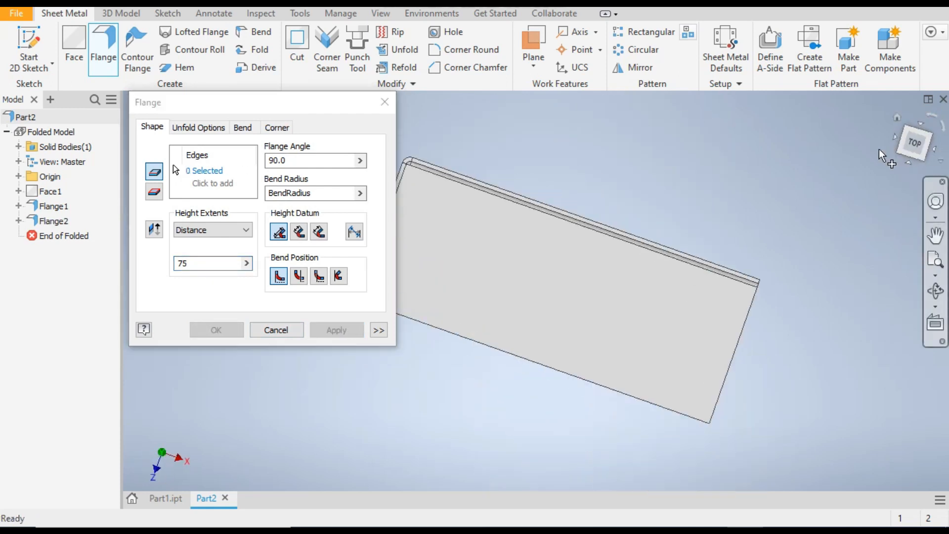
{"action": "left_click", "coordinate": [898, 115]}
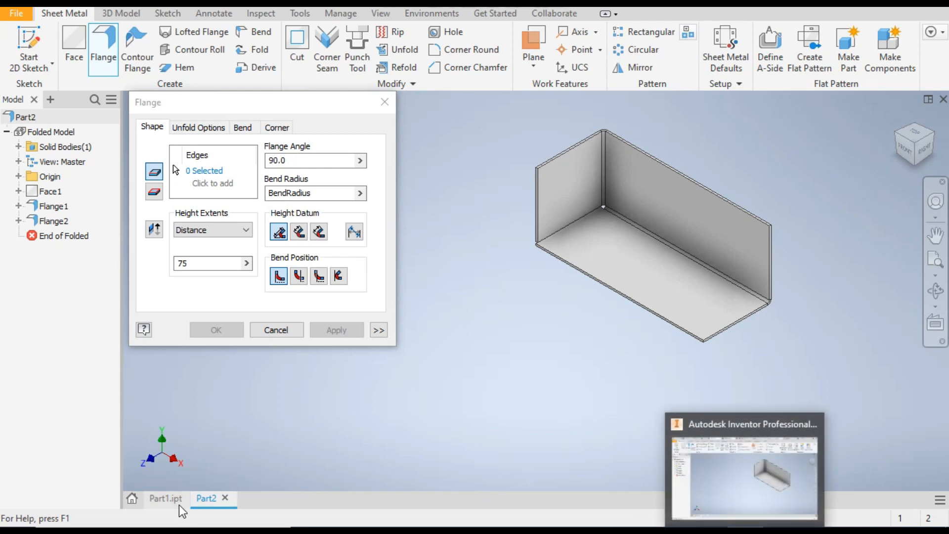
{"action": "left_click", "coordinate": [168, 498]}
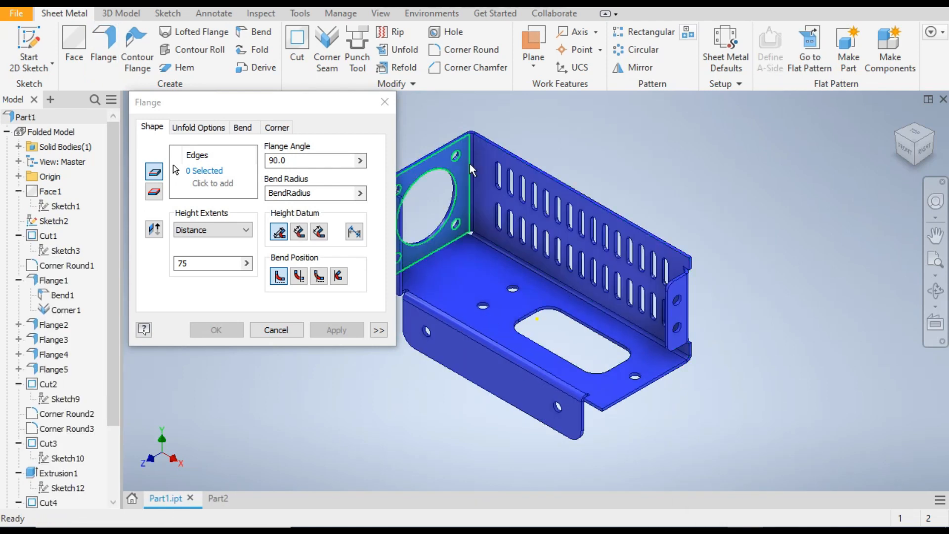
{"action": "scroll", "coordinate": [645, 215], "scroll_direction": "down", "scroll_amount": 2}
{"action": "scroll", "coordinate": [542, 200], "scroll_direction": "up", "scroll_amount": 3}
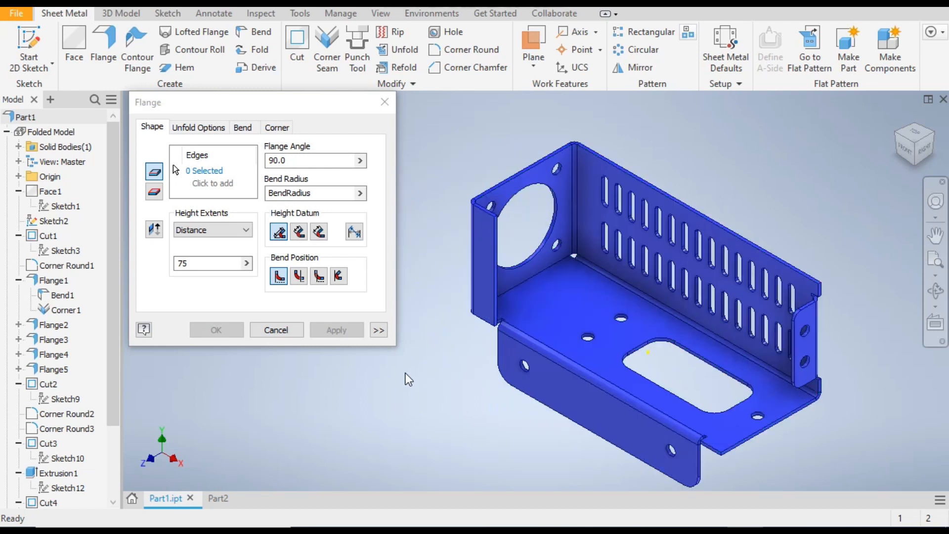
{"action": "left_click", "coordinate": [219, 499]}
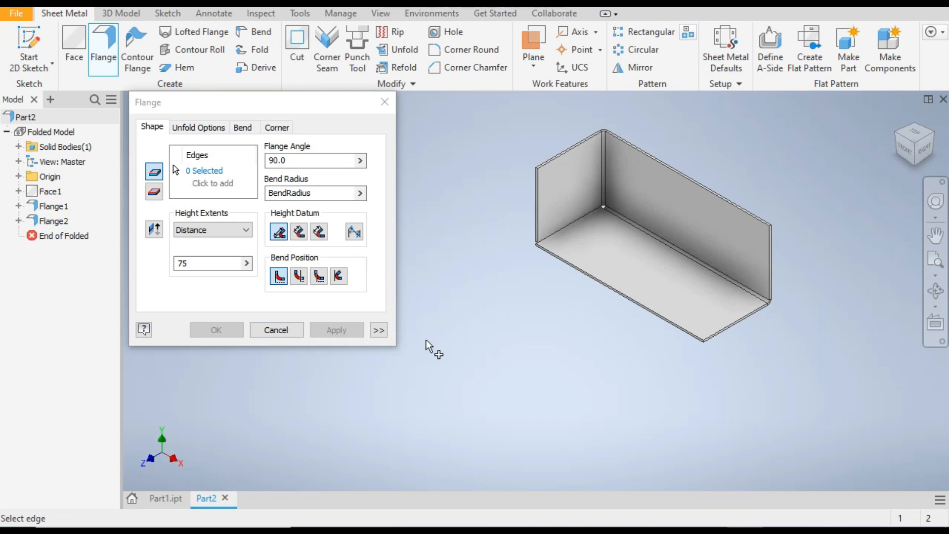
{"action": "left_click", "coordinate": [273, 329]}
{"action": "scroll", "coordinate": [788, 200], "scroll_direction": "up", "scroll_amount": 1}
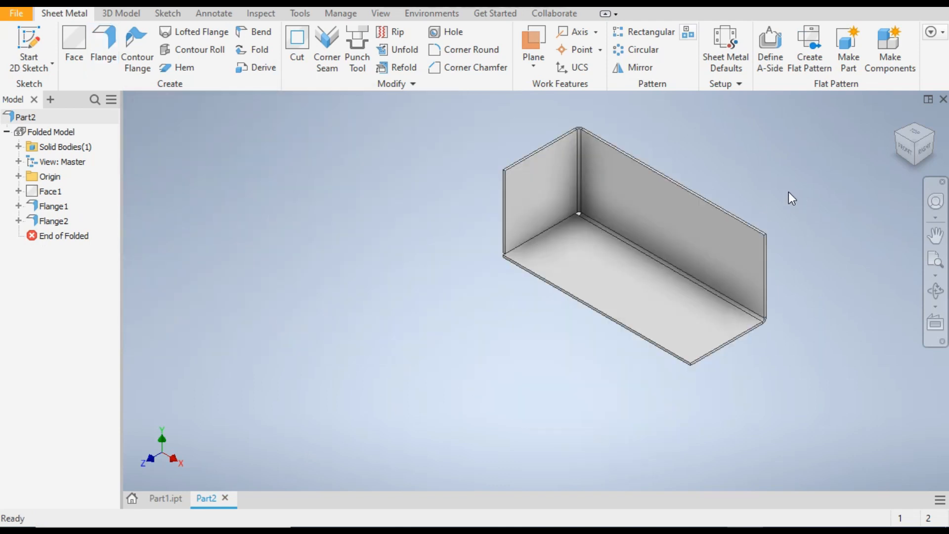
Sketch two concentric circles, about 54 mm and 35 mm in diameter, on the inner face of the short end flange.
{"action": "left_click", "coordinate": [557, 175]}
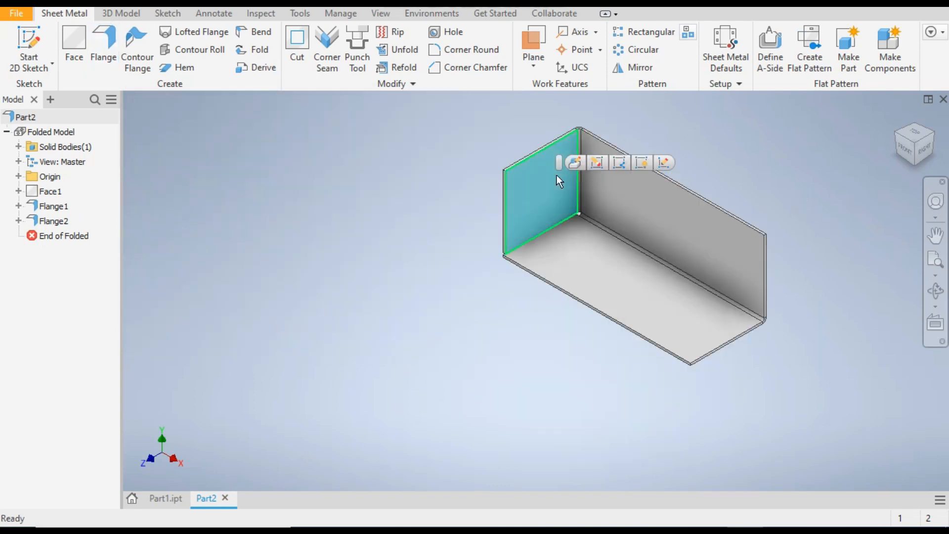
{"action": "left_click", "coordinate": [40, 50]}
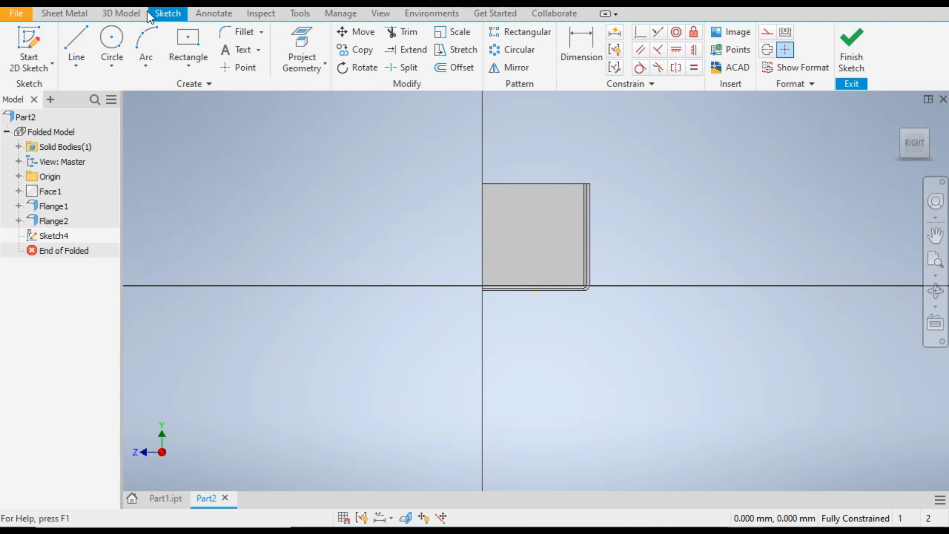
{"action": "left_click", "coordinate": [120, 58]}
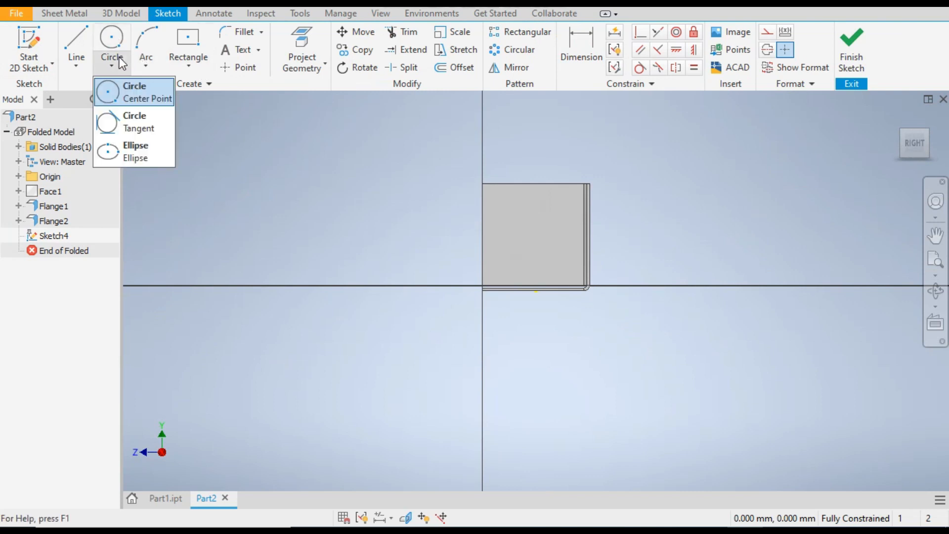
{"action": "left_click", "coordinate": [133, 90]}
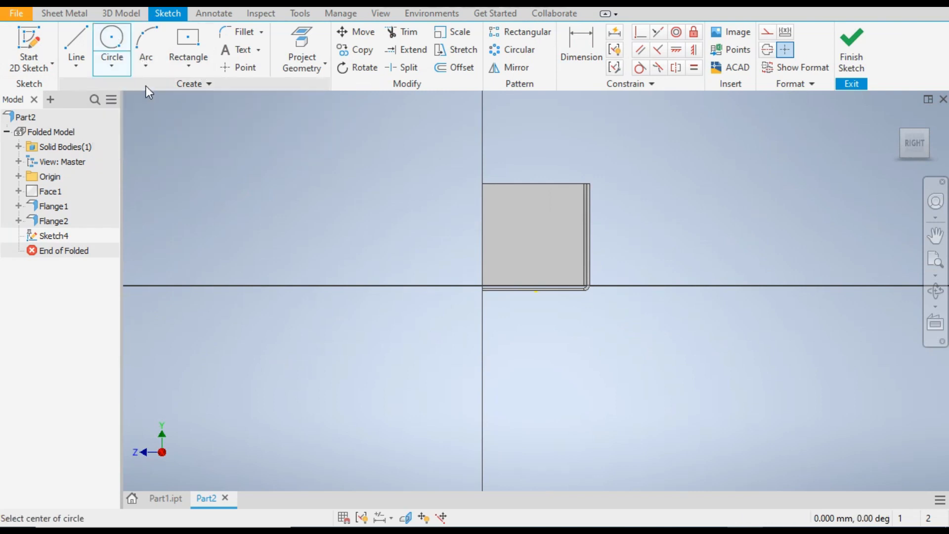
{"action": "scroll", "coordinate": [525, 205], "scroll_direction": "up", "scroll_amount": 3}
{"action": "left_click", "coordinate": [532, 241]}
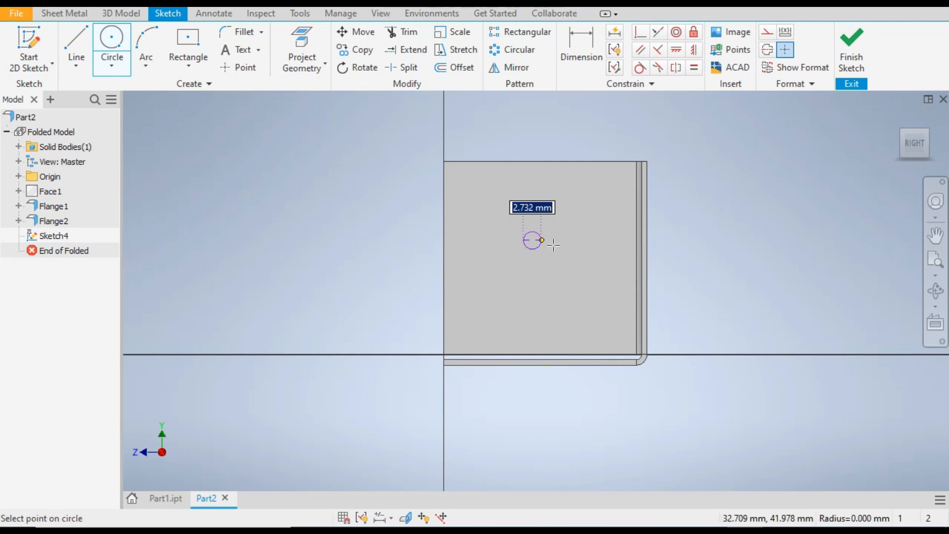
{"action": "left_click", "coordinate": [583, 291]}
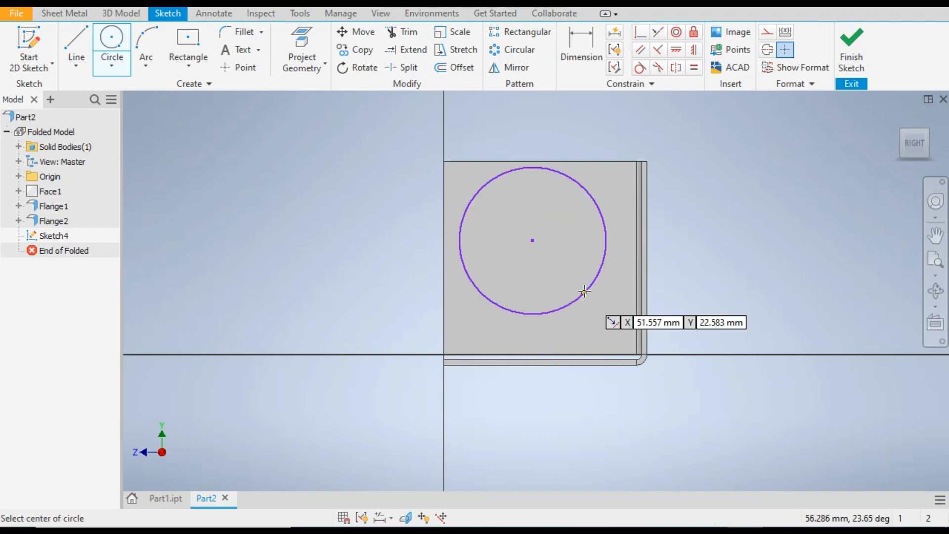
{"action": "left_click", "coordinate": [532, 241]}
{"action": "left_click", "coordinate": [567, 206]}
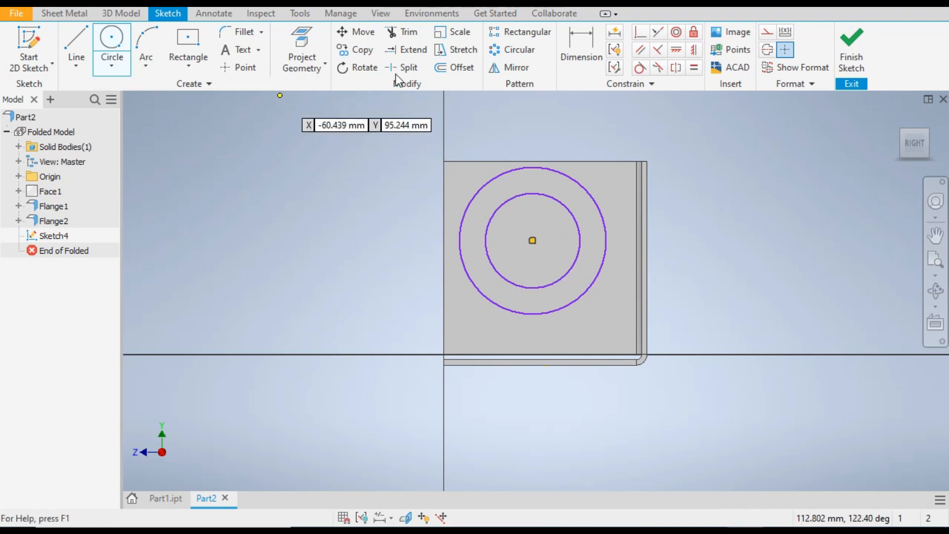
Dimension the circles' centre 35 mm from the end flange's upper edge and 40 mm from the back flange's outer face.
{"action": "left_click", "coordinate": [589, 39]}
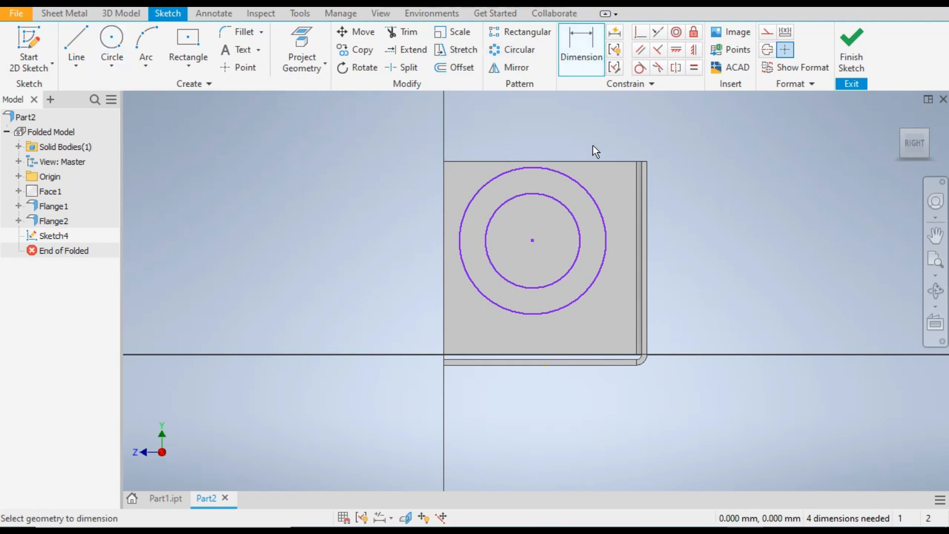
{"action": "left_click", "coordinate": [517, 242]}
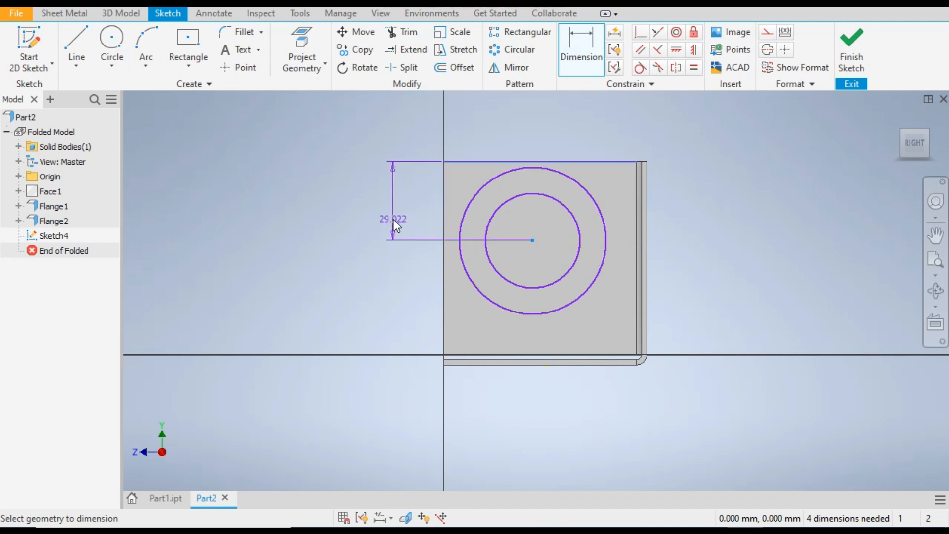
{"action": "left_click", "coordinate": [393, 219]}
{"action": "type", "text": "35"}
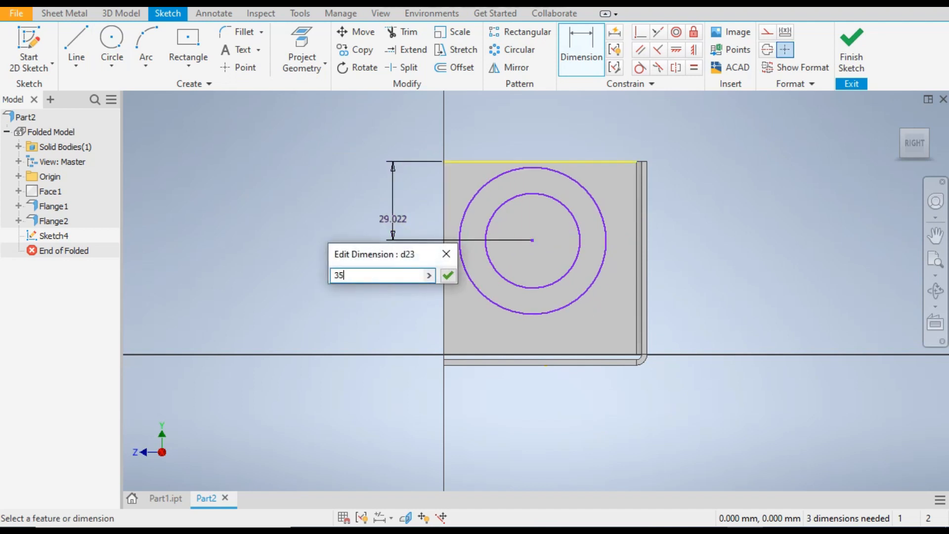
{"action": "key", "text": "Return"}
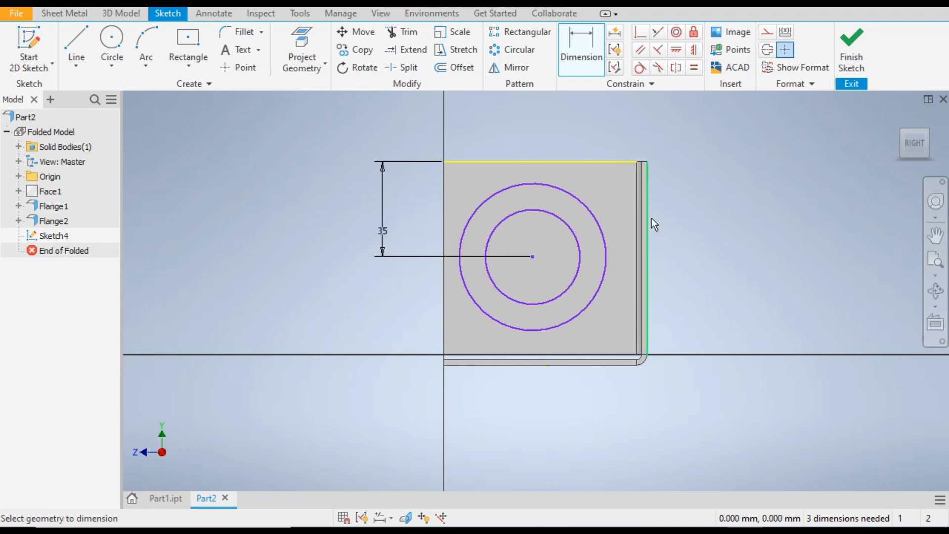
{"action": "left_click", "coordinate": [605, 260]}
{"action": "left_click", "coordinate": [588, 121]}
{"action": "type", "text": "40"}
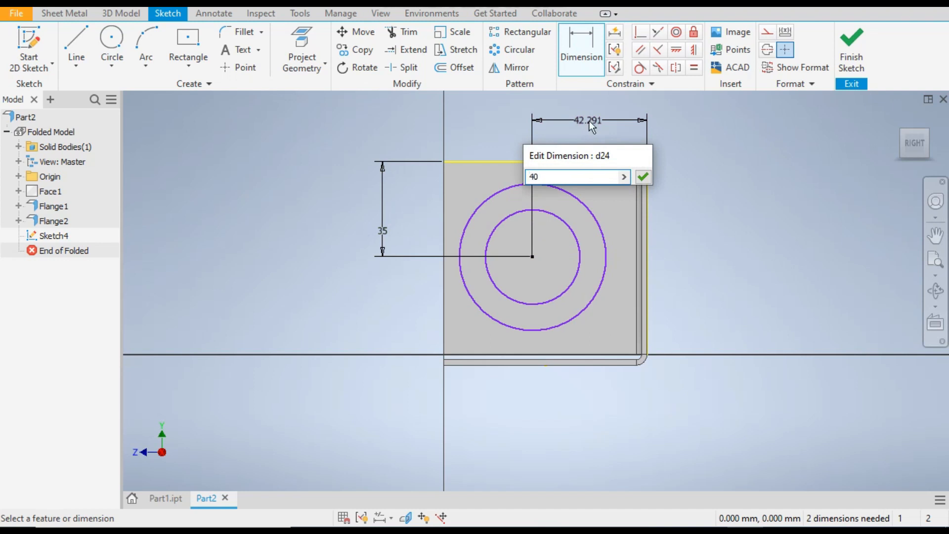
{"action": "key", "text": "Return"}
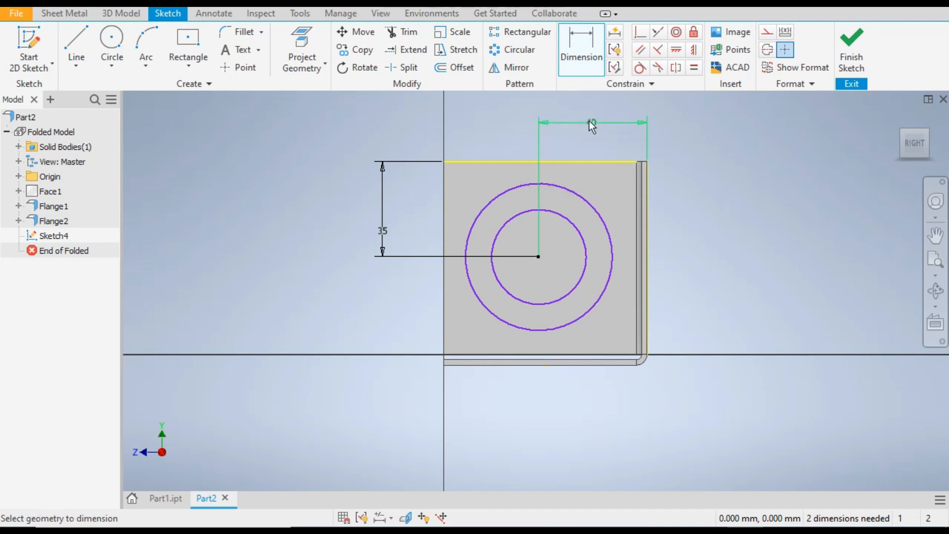
Dimension the inner circle to 50 mm diameter and the outer circle to 70 mm diameter.
{"action": "left_click", "coordinate": [566, 216]}
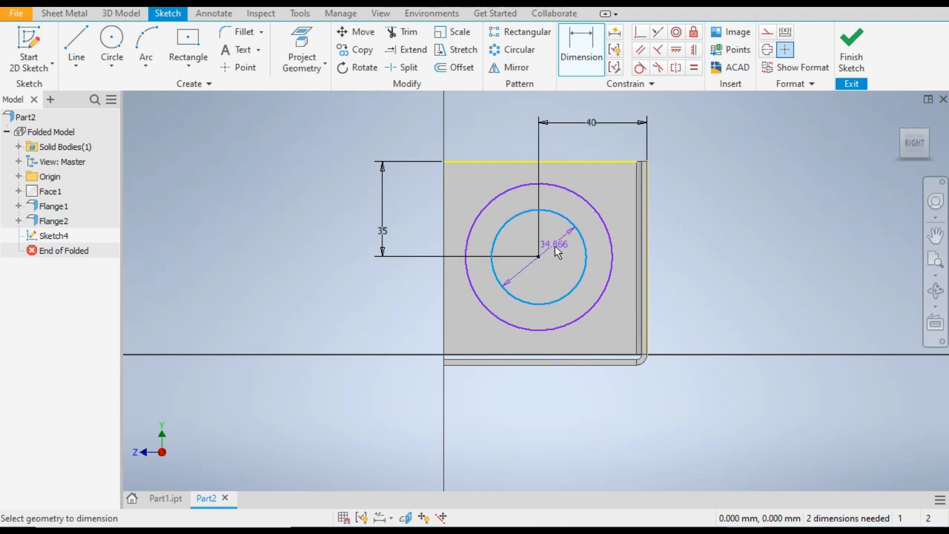
{"action": "left_click", "coordinate": [554, 246]}
{"action": "type", "text": "50"}
{"action": "key", "text": "Return"}
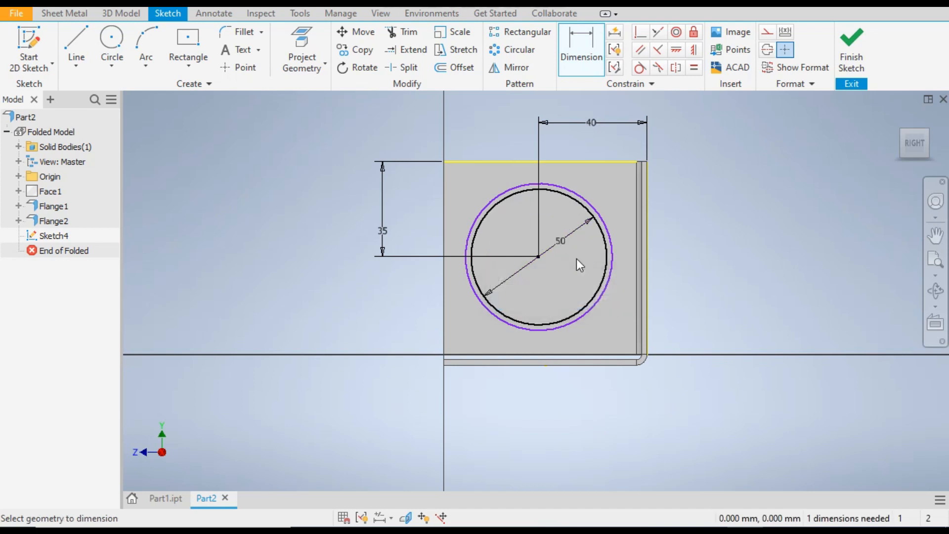
{"action": "left_click", "coordinate": [586, 194]}
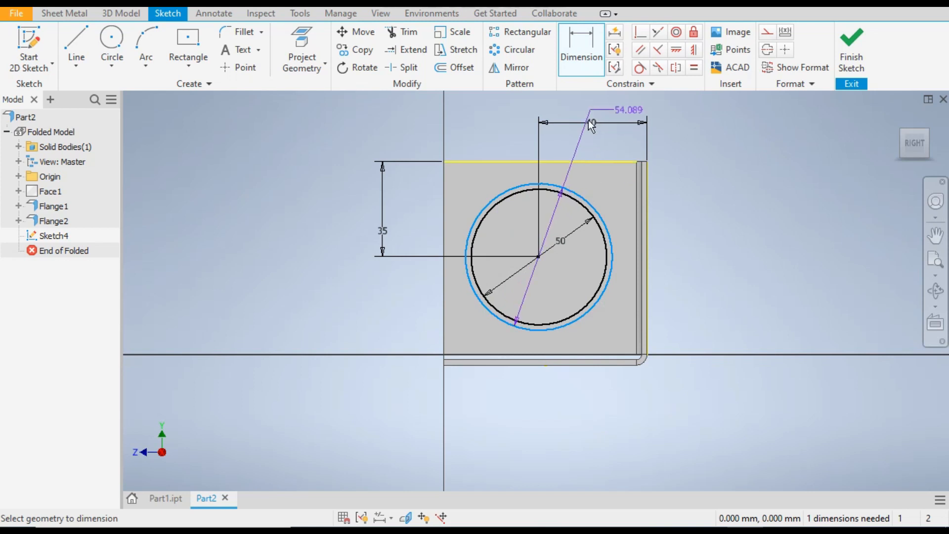
{"action": "left_click", "coordinate": [585, 144]}
{"action": "type", "text": "70"}
{"action": "key", "text": "Return"}
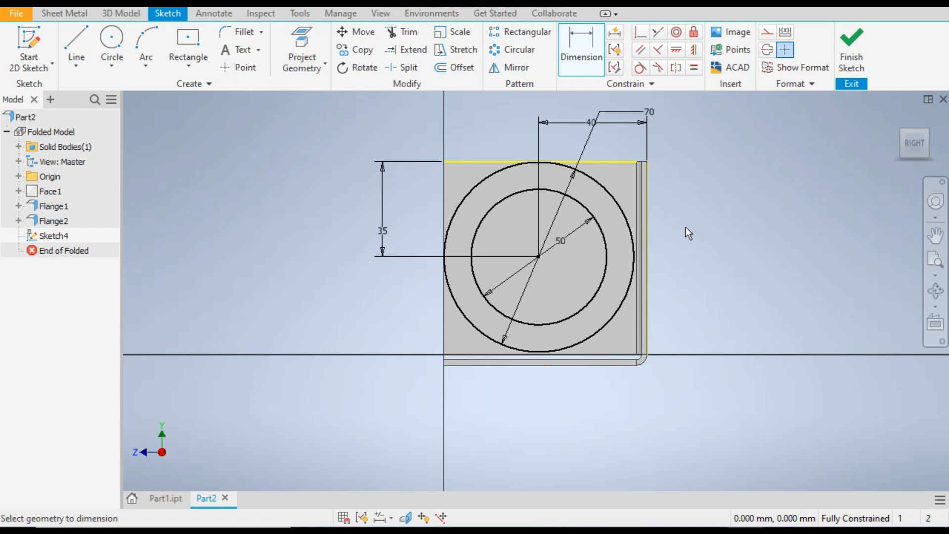
Examine the end flange's large opening and corner holes on the reference part Part1 from the right and left, and return to Part2.
{"action": "left_click", "coordinate": [168, 497]}
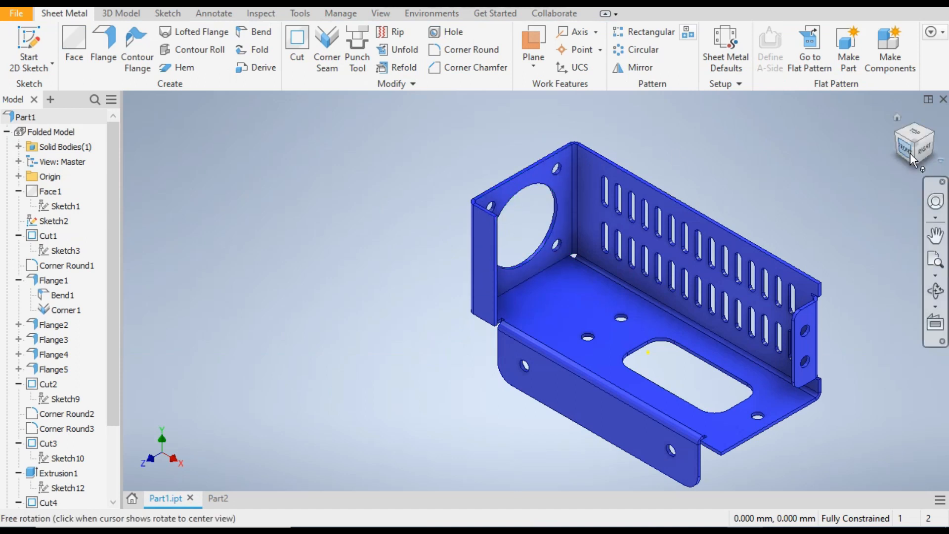
{"action": "left_click", "coordinate": [924, 150]}
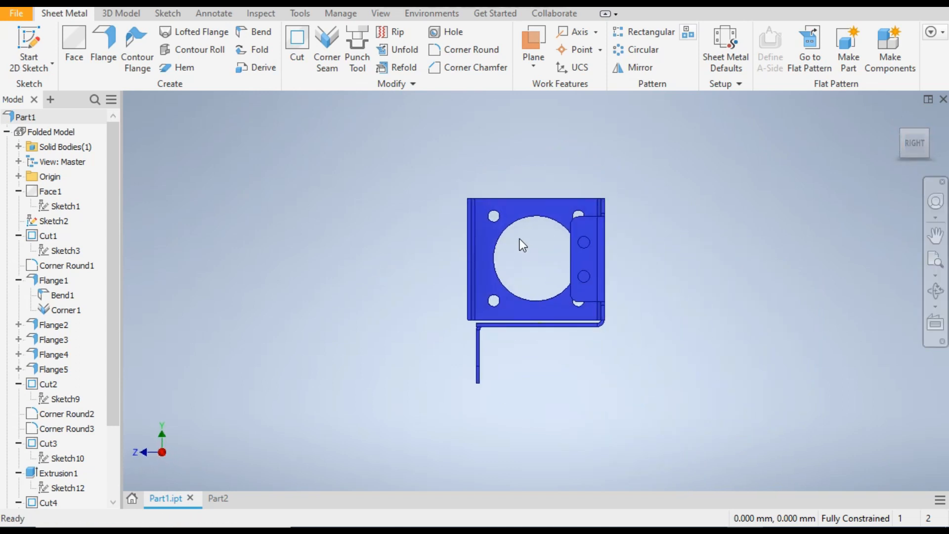
{"action": "left_click", "coordinate": [907, 137]}
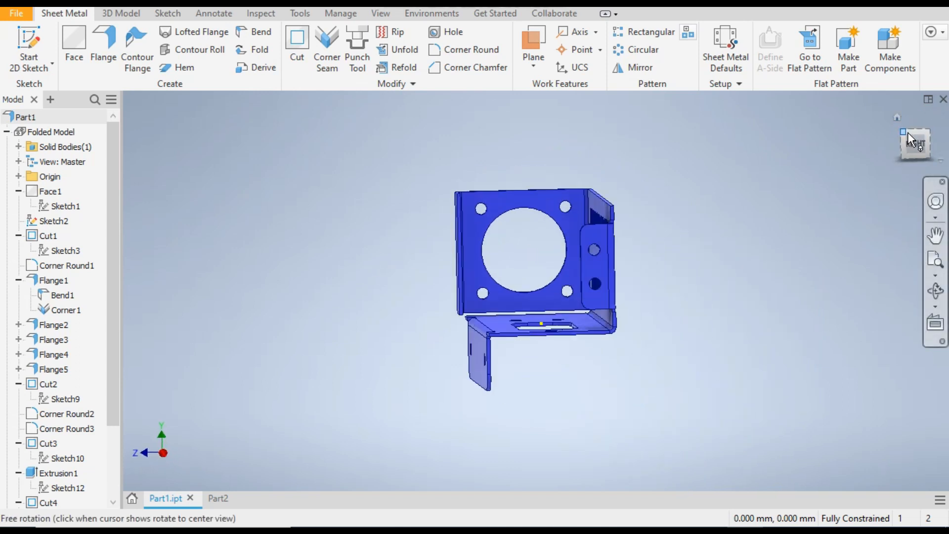
{"action": "left_click", "coordinate": [907, 131]}
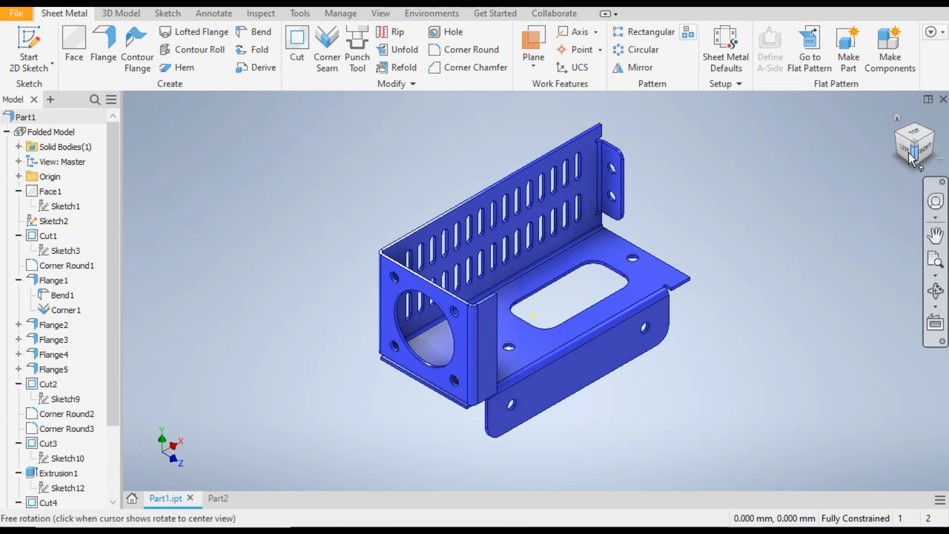
{"action": "left_click", "coordinate": [905, 151]}
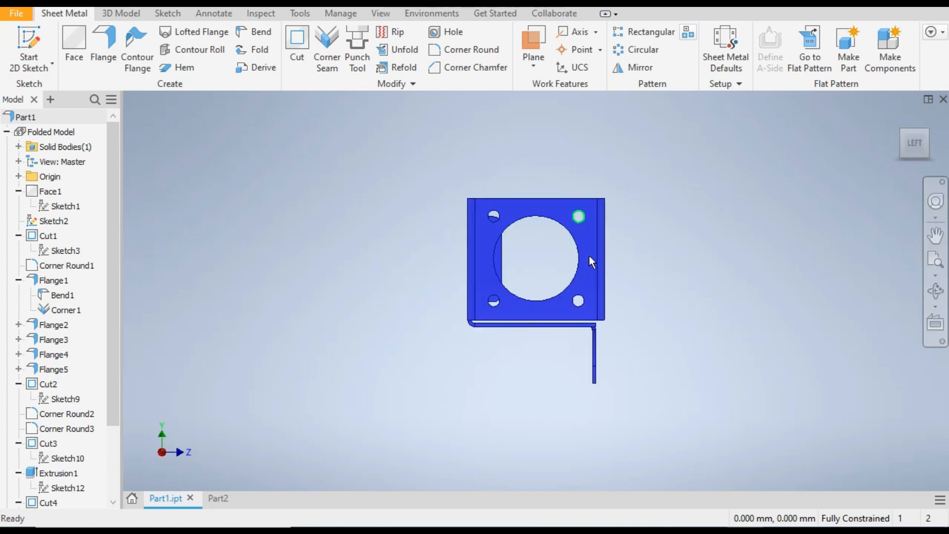
{"action": "left_click", "coordinate": [210, 500]}
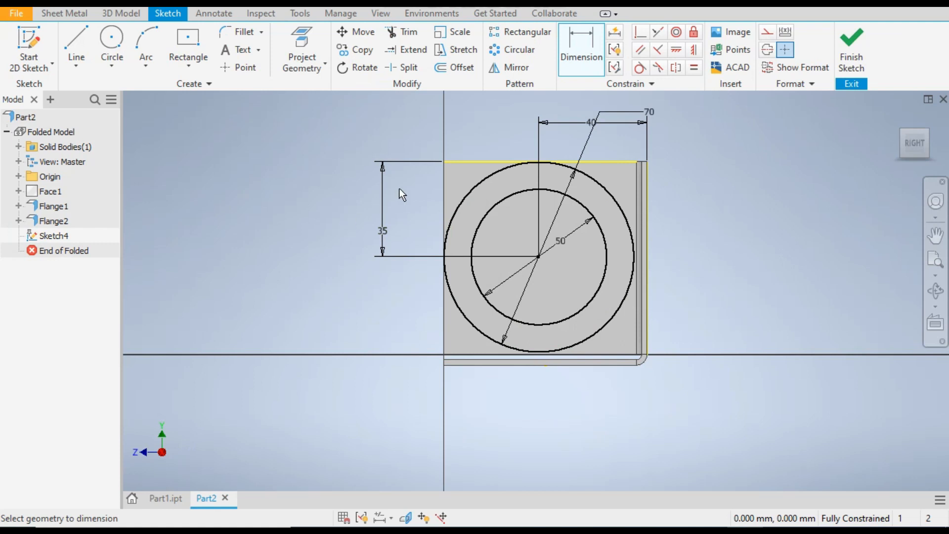
Convert the 70 mm outer circle to construction geometry.
{"action": "left_click", "coordinate": [467, 194]}
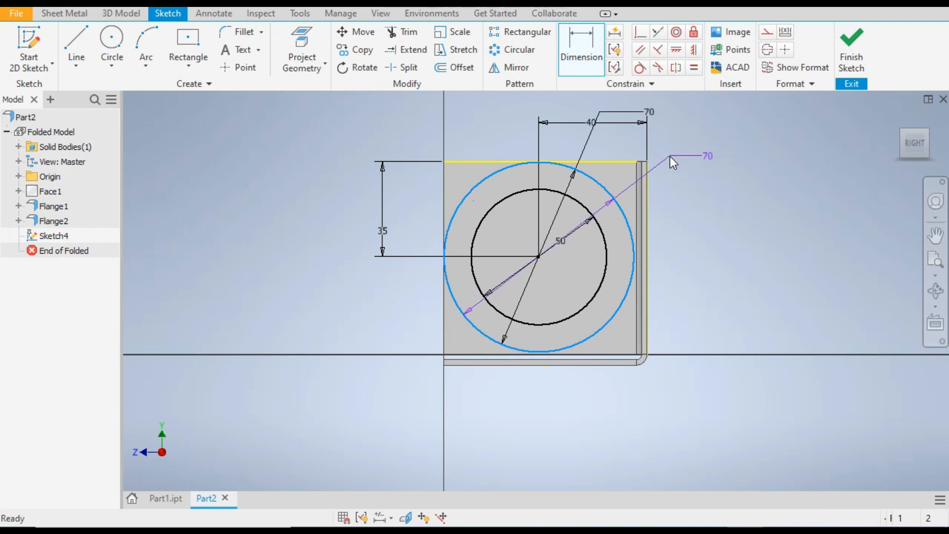
{"action": "key", "text": "Escape"}
{"action": "left_click", "coordinate": [486, 182]}
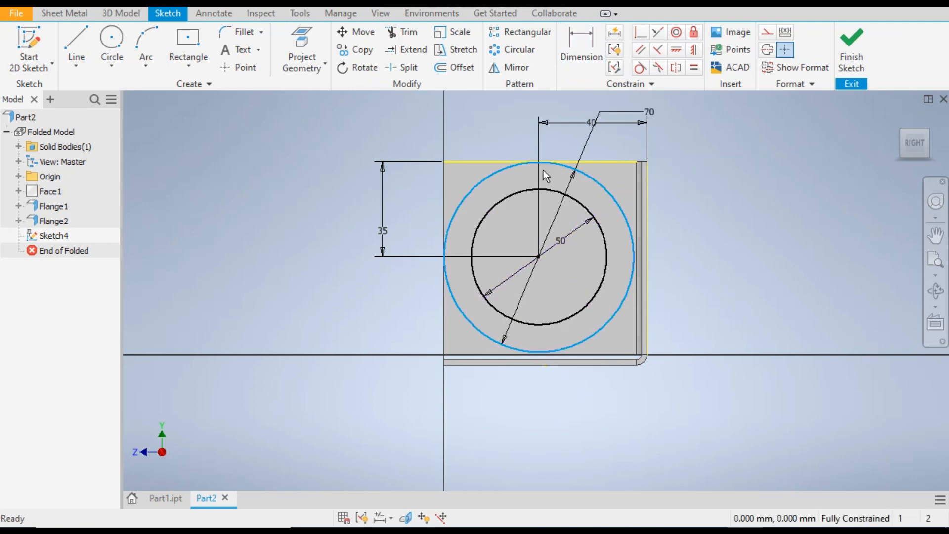
{"action": "left_click", "coordinate": [772, 35]}
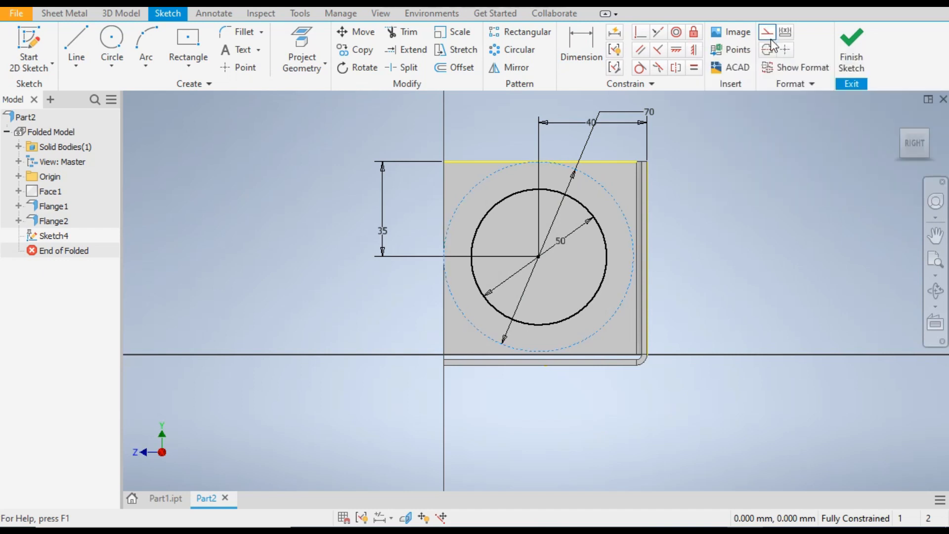
{"action": "left_click", "coordinate": [774, 139]}
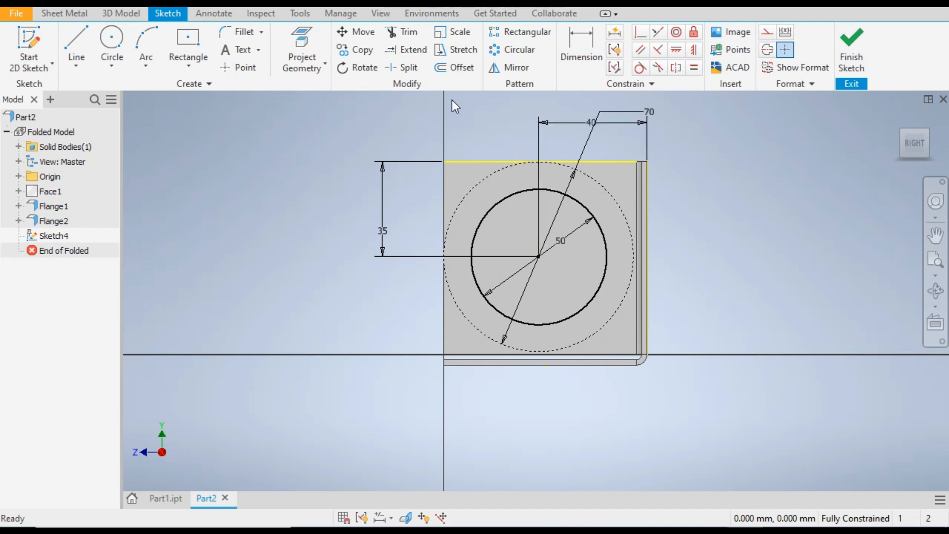
Sketch a circle about 10.5 mm in diameter centred on the construction circle, up toward the back flange.
{"action": "left_click", "coordinate": [120, 49]}
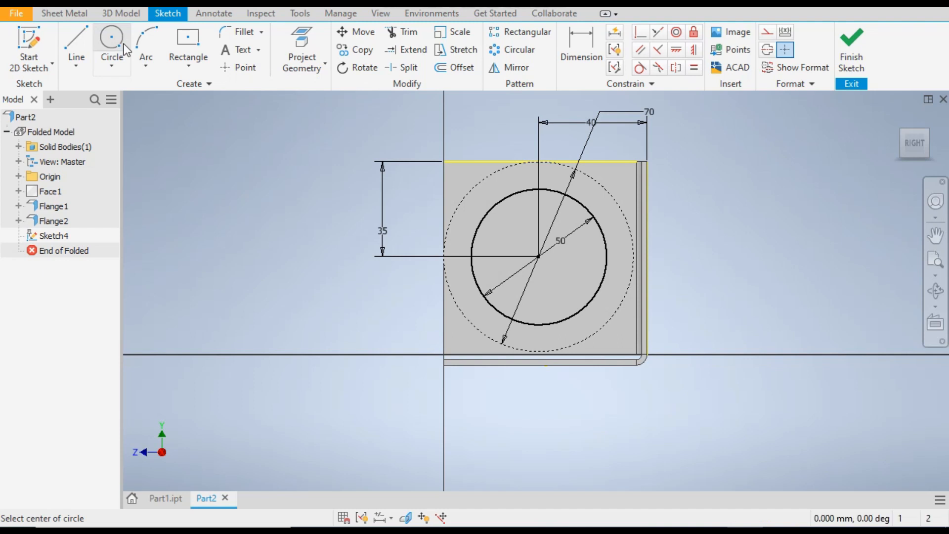
{"action": "left_click", "coordinate": [608, 189]}
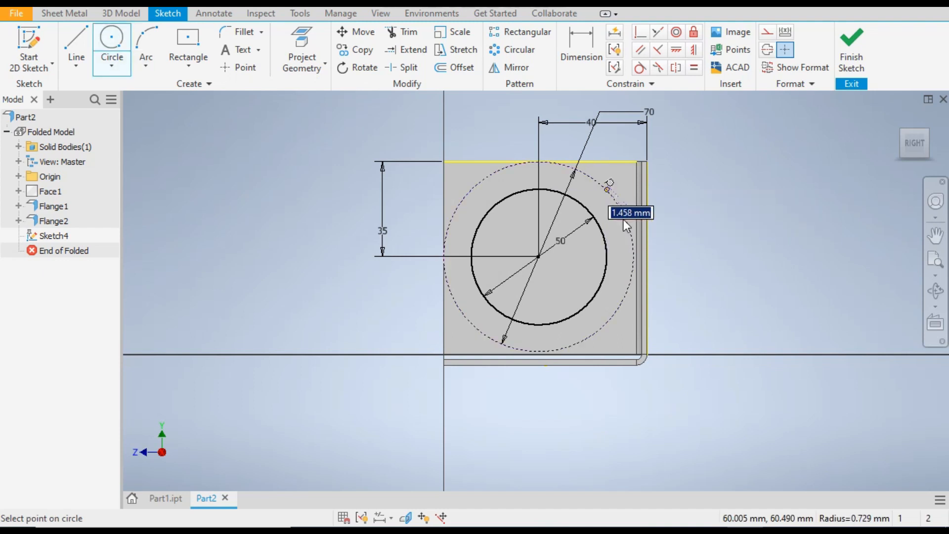
{"action": "left_click", "coordinate": [621, 184]}
Dimension the small circle to 7 mm diameter and shift it slightly along the construction circle toward the back flange.
{"action": "left_click", "coordinate": [582, 51]}
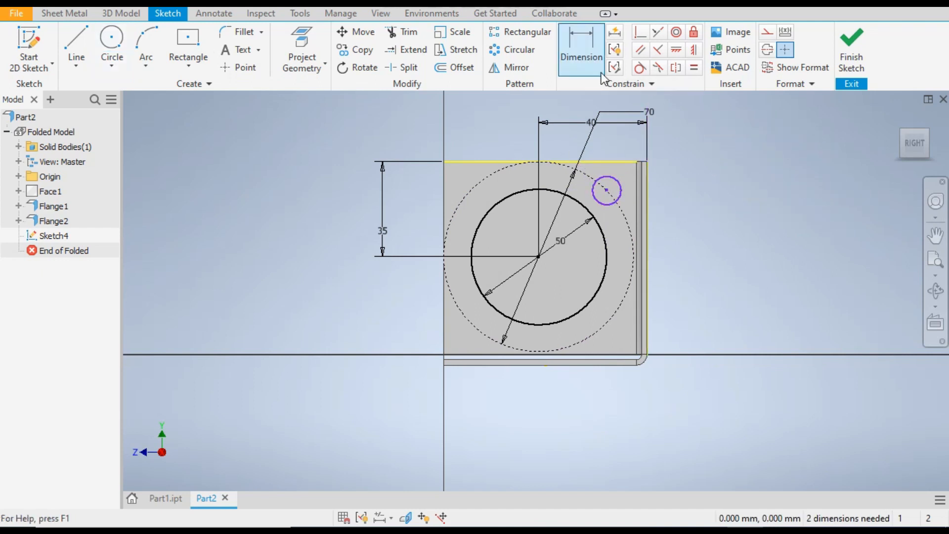
{"action": "left_click", "coordinate": [624, 187]}
{"action": "left_click", "coordinate": [668, 175]}
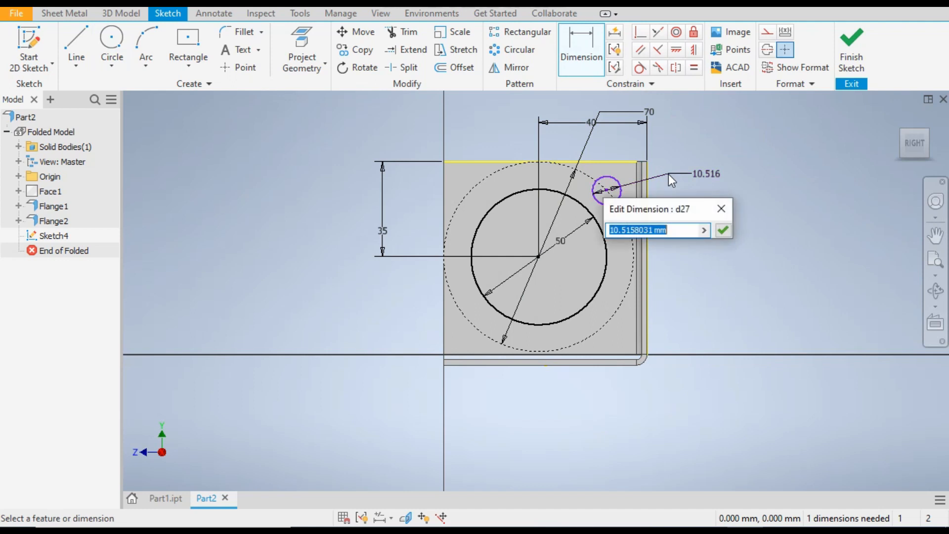
{"action": "type", "text": "6"}
{"action": "key", "text": "Return"}
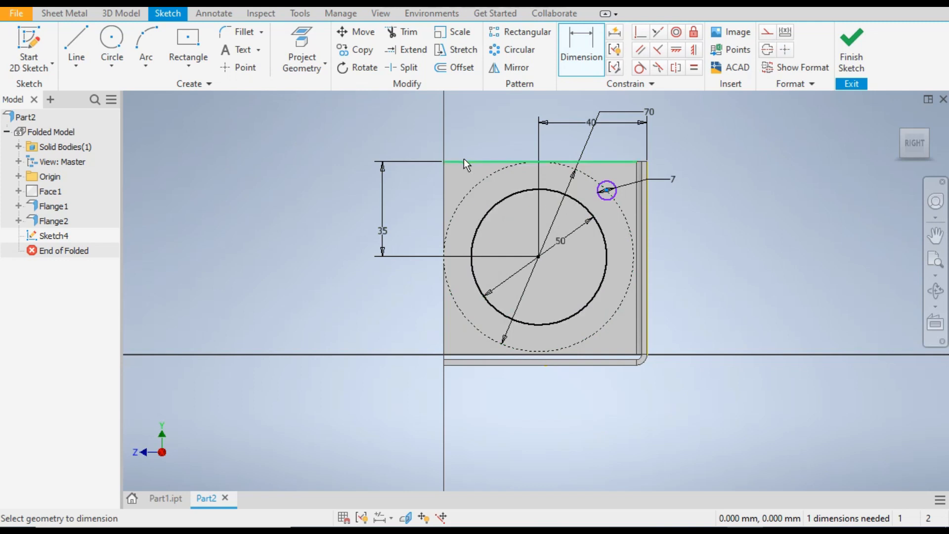
{"action": "key", "text": "Escape"}
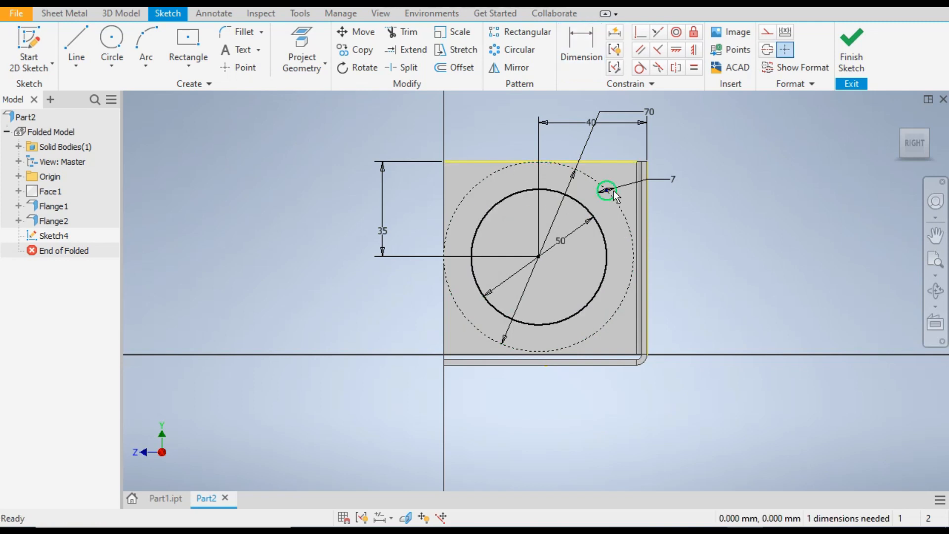
{"action": "mouse_move", "coordinate": [610, 191]}
{"action": "left_mouse_down"}
{"action": "mouse_move", "coordinate": [600, 183]}
{"action": "mouse_move", "coordinate": [613, 197]}
{"action": "left_mouse_up"}
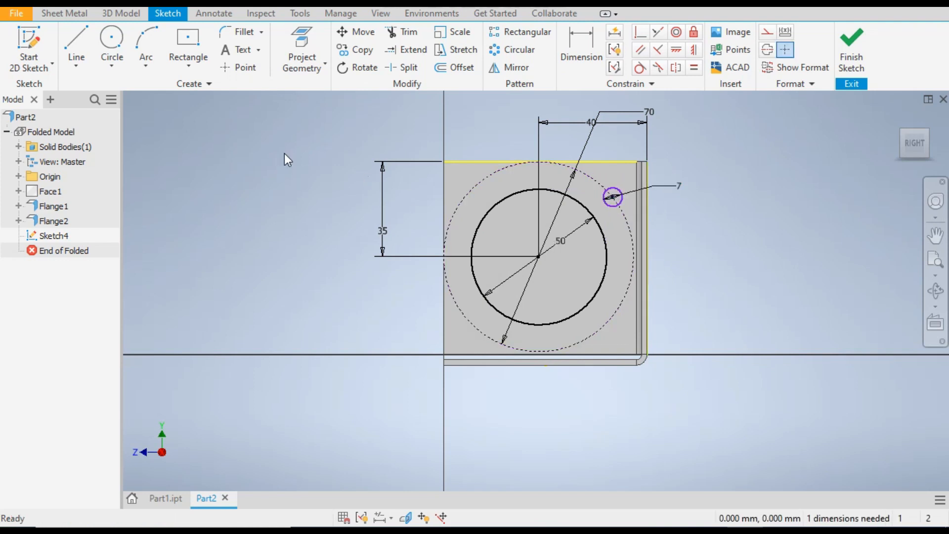
Draw connected lines from the construction circle's uppermost point to the common centre and on to the small circle's centre.
{"action": "left_click", "coordinate": [77, 47]}
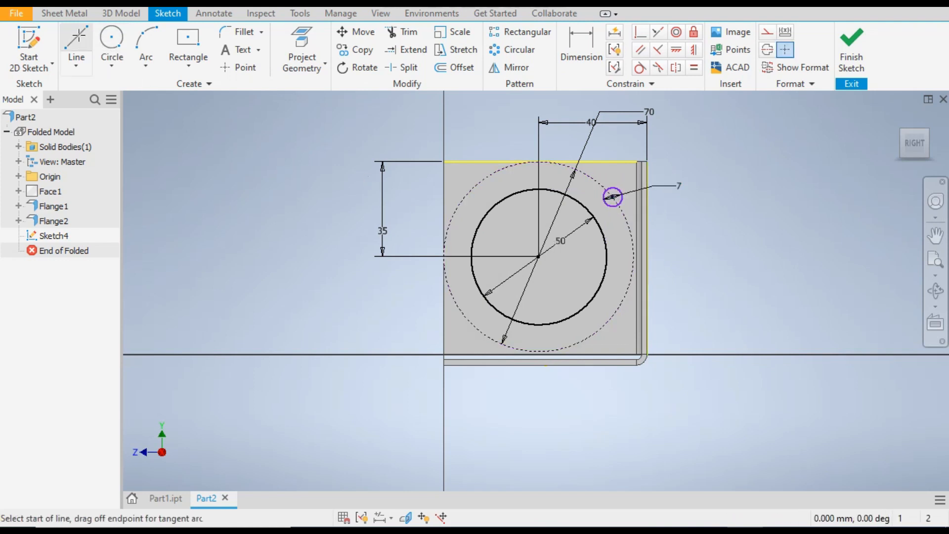
{"action": "left_click", "coordinate": [541, 161]}
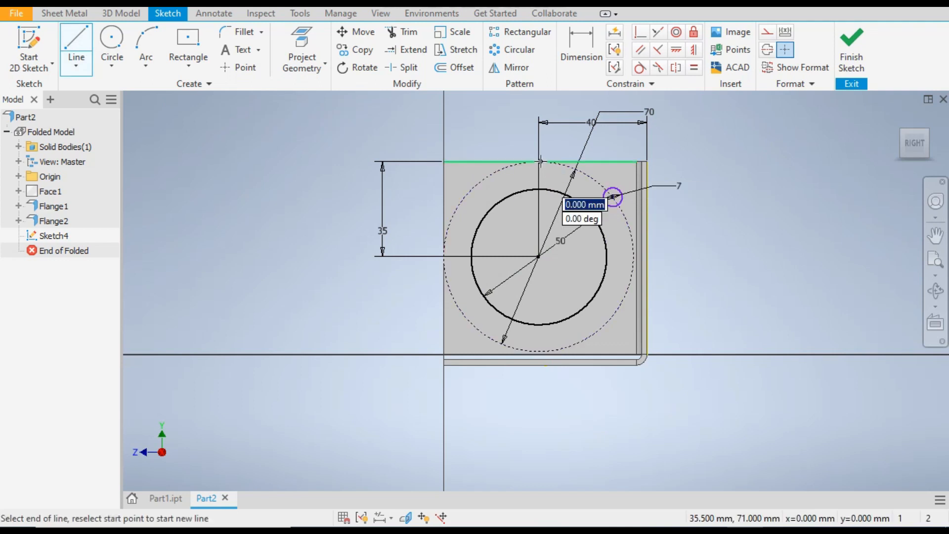
{"action": "left_click", "coordinate": [539, 256]}
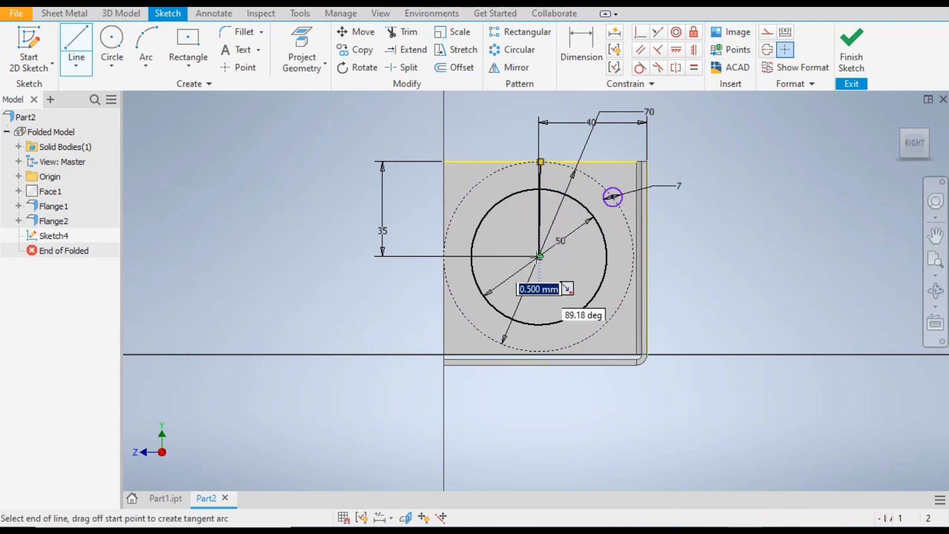
{"action": "double_click", "coordinate": [612, 196]}
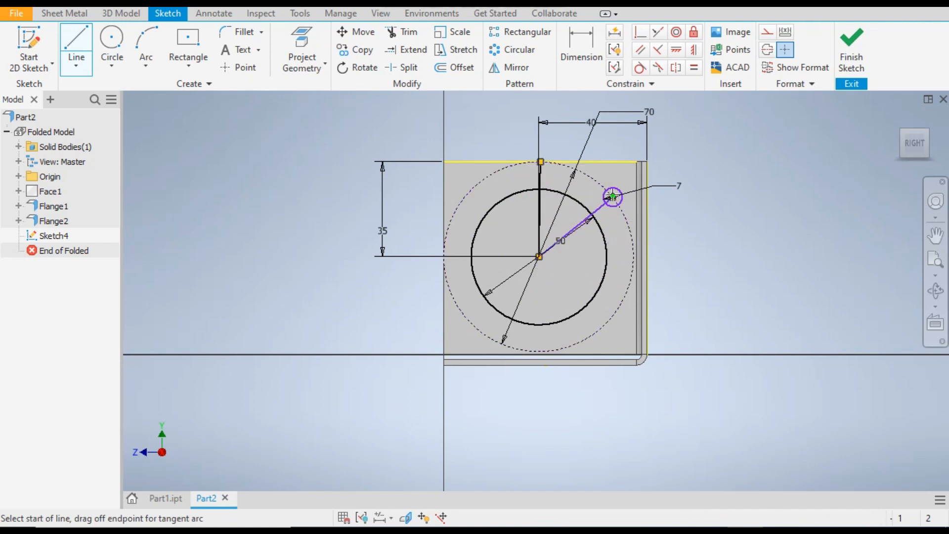
{"action": "key", "text": "Escape"}
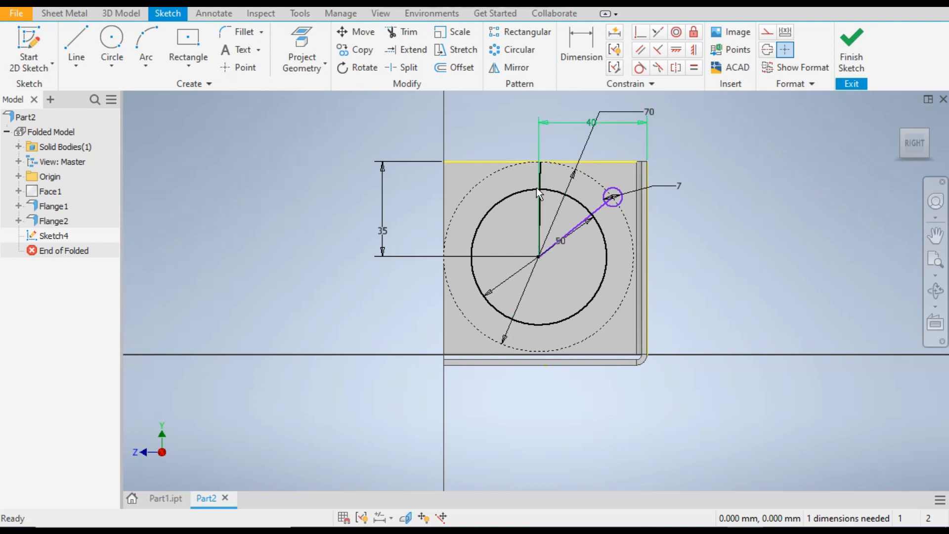
Replace the slightly slanted upright line with a vertical one from the common centre to between the 50 mm circle and construction circle.
{"action": "scroll", "coordinate": [539, 197], "scroll_direction": "down", "scroll_amount": 5}
{"action": "left_click", "coordinate": [564, 151]}
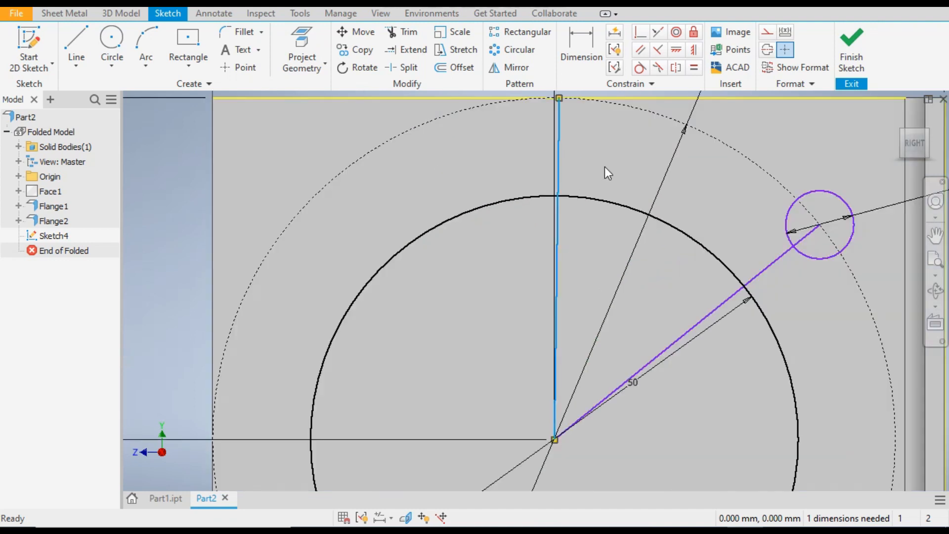
{"action": "key", "text": "Delete"}
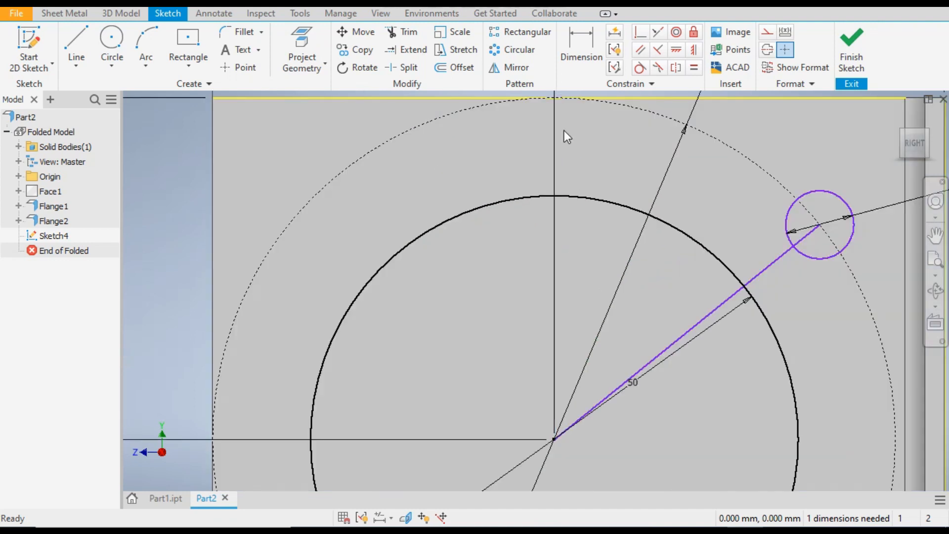
{"action": "left_click", "coordinate": [77, 50]}
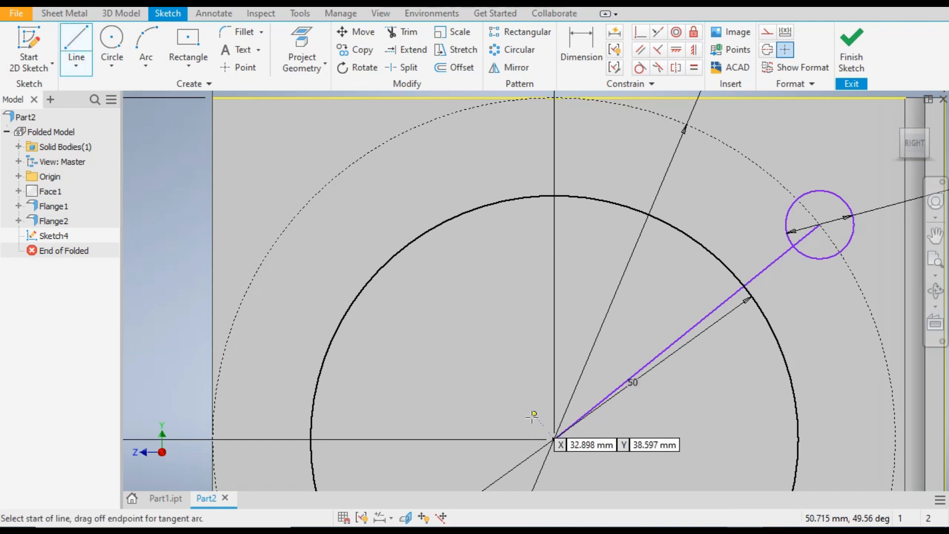
{"action": "left_click", "coordinate": [554, 438]}
{"action": "scroll", "coordinate": [529, 415], "scroll_direction": "up", "scroll_amount": 3}
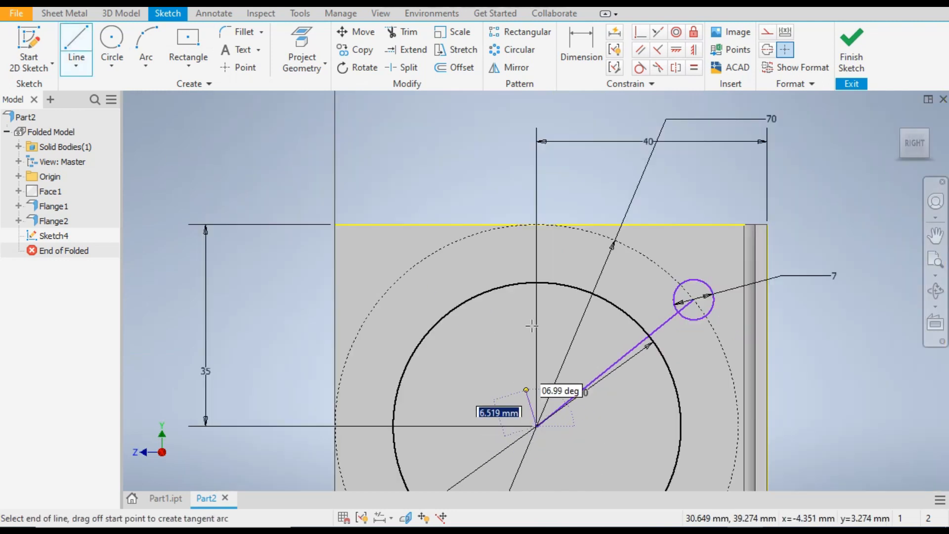
{"action": "left_click", "coordinate": [536, 262]}
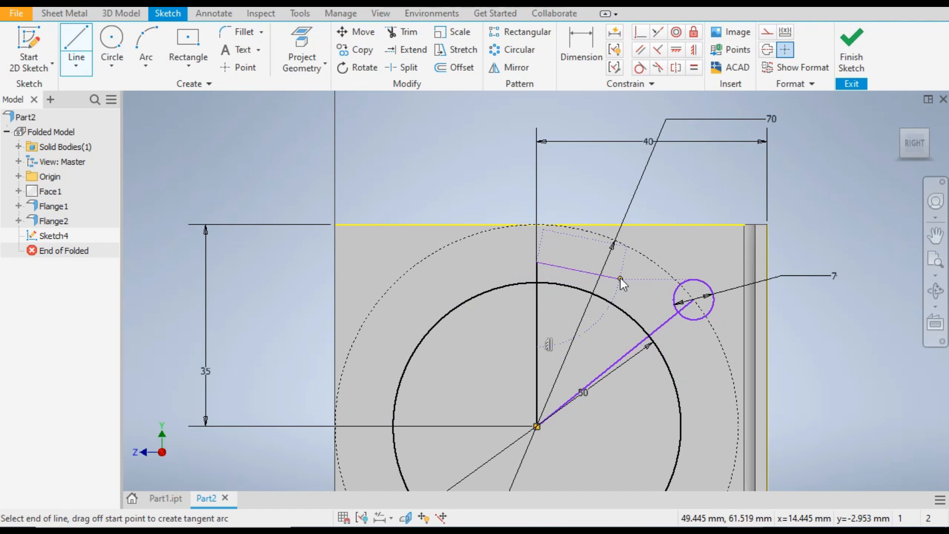
{"action": "key", "text": "Escape"}
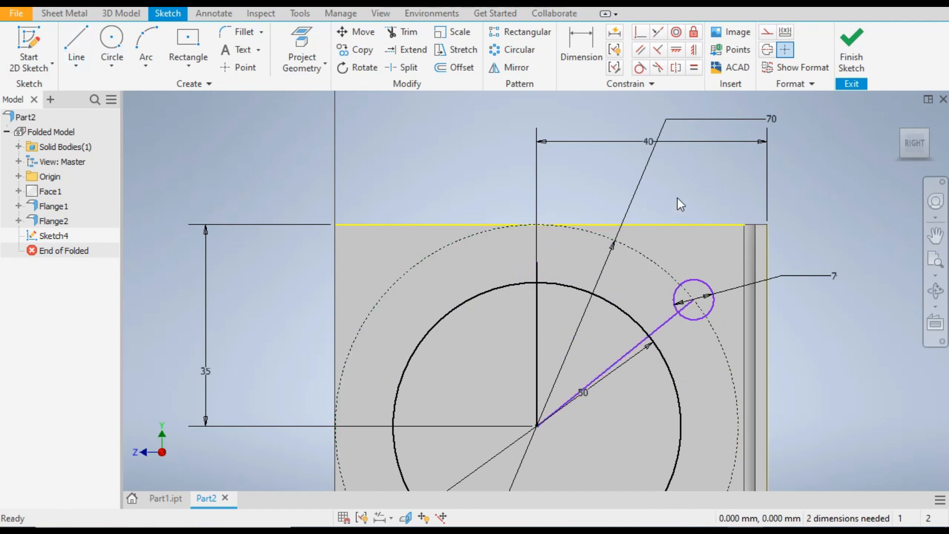
Delete the 40 mm horizontal dimension between the circles' centre and the back flange's outer face.
{"action": "left_click", "coordinate": [661, 327]}
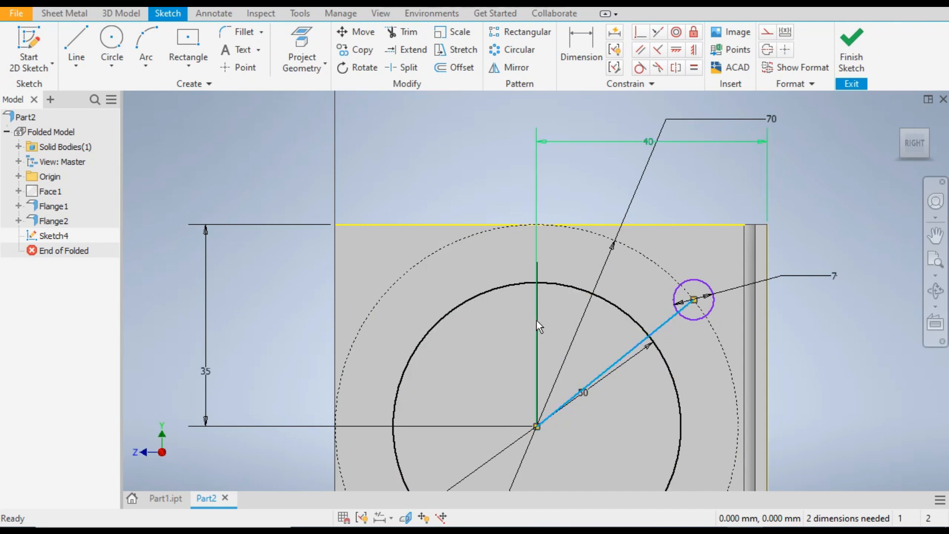
{"action": "left_click", "coordinate": [624, 152]}
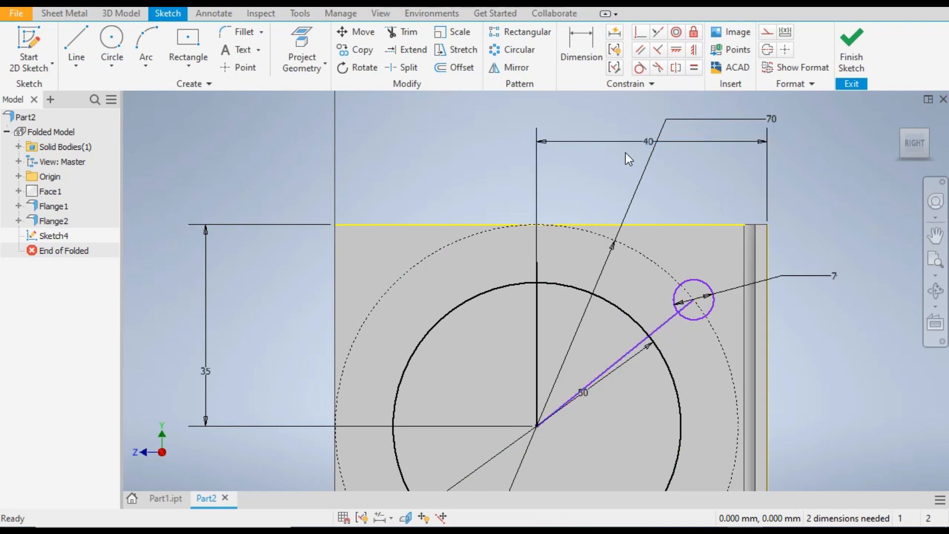
{"action": "left_click", "coordinate": [580, 168]}
{"action": "left_click", "coordinate": [680, 143]}
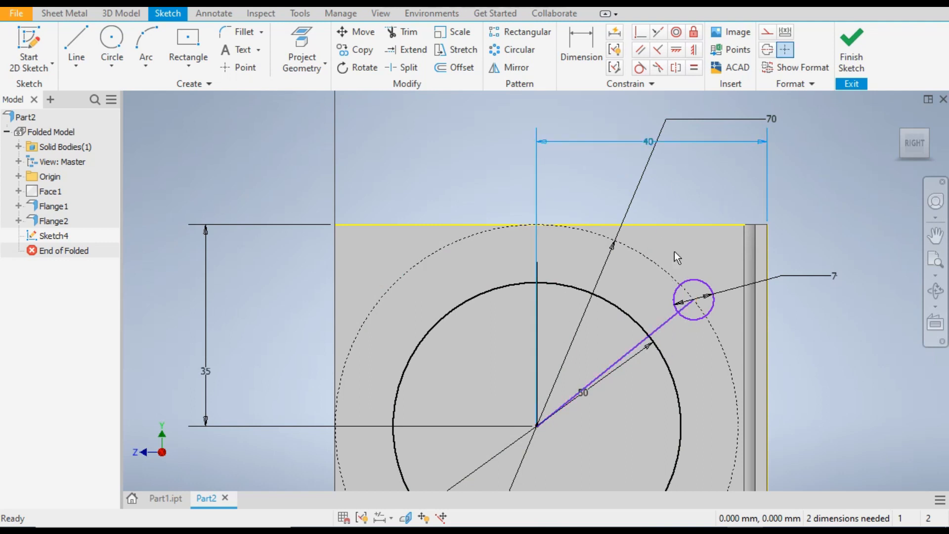
{"action": "left_click", "coordinate": [646, 263]}
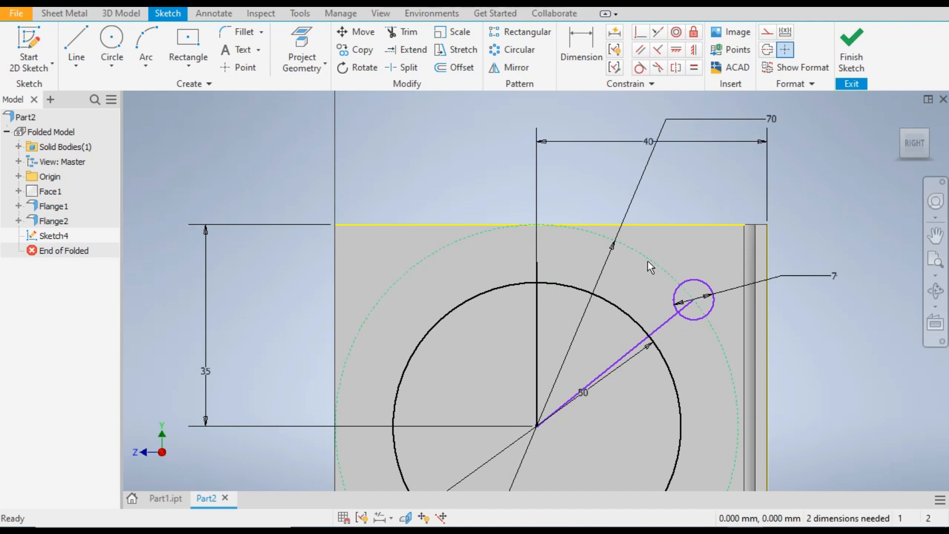
{"action": "left_click", "coordinate": [650, 142]}
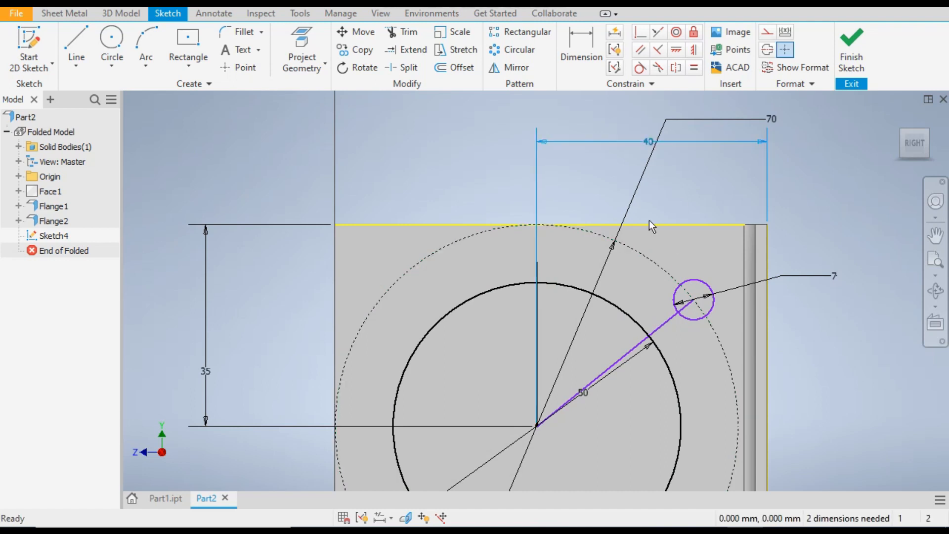
{"action": "left_click", "coordinate": [613, 182]}
{"action": "left_click", "coordinate": [641, 139]}
{"action": "key", "text": "Delete"}
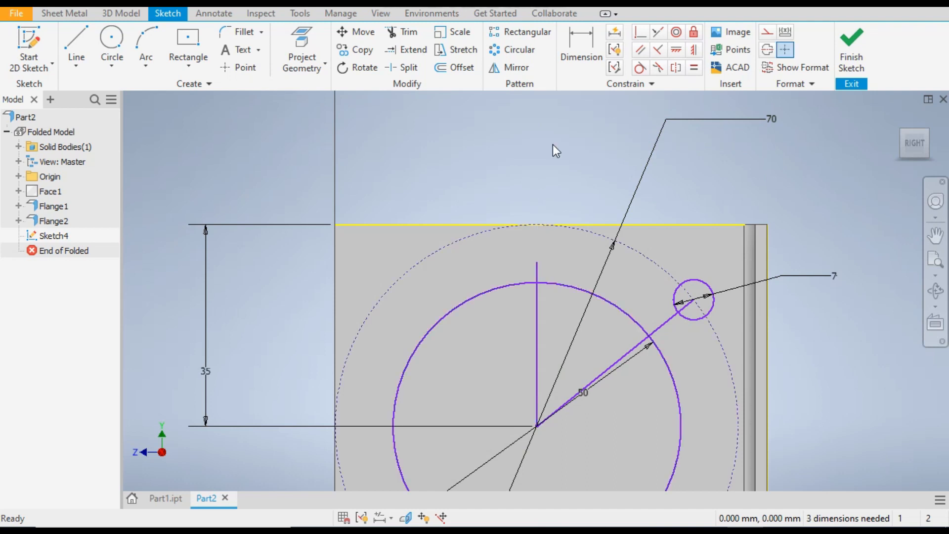
Convert the vertical line and the slanted line from the common centre to the small circle into construction lines.
{"action": "left_click", "coordinate": [543, 326]}
{"action": "left_click", "coordinate": [666, 323], "text": "ctrl"}
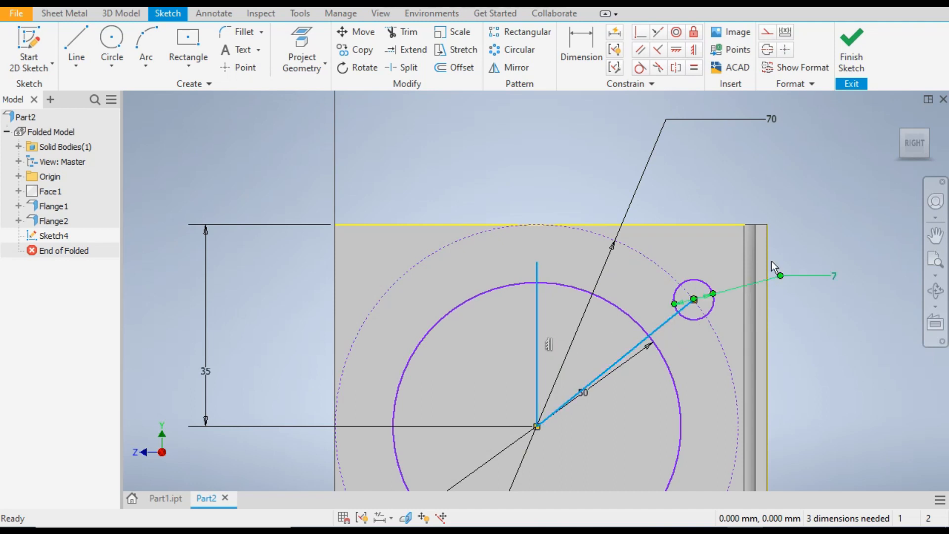
{"action": "left_click", "coordinate": [767, 32]}
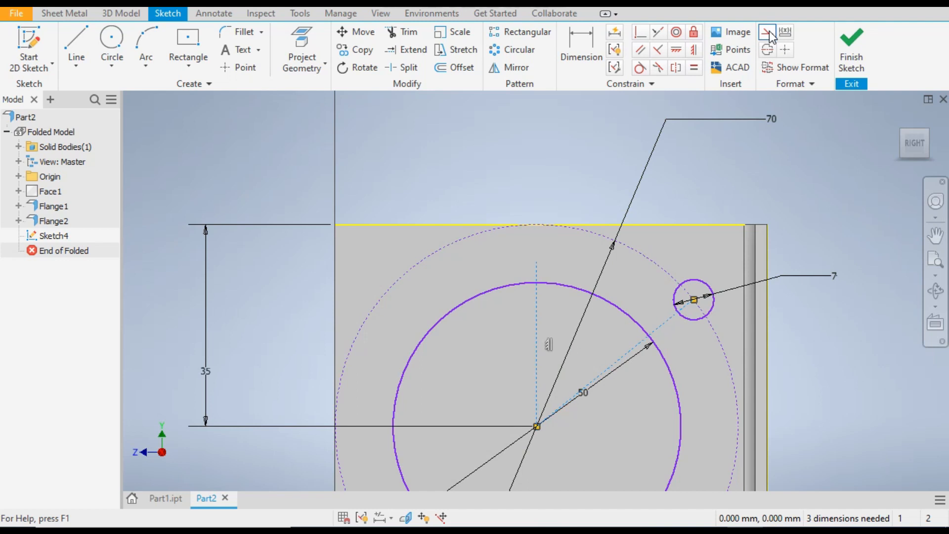
{"action": "left_click", "coordinate": [821, 135]}
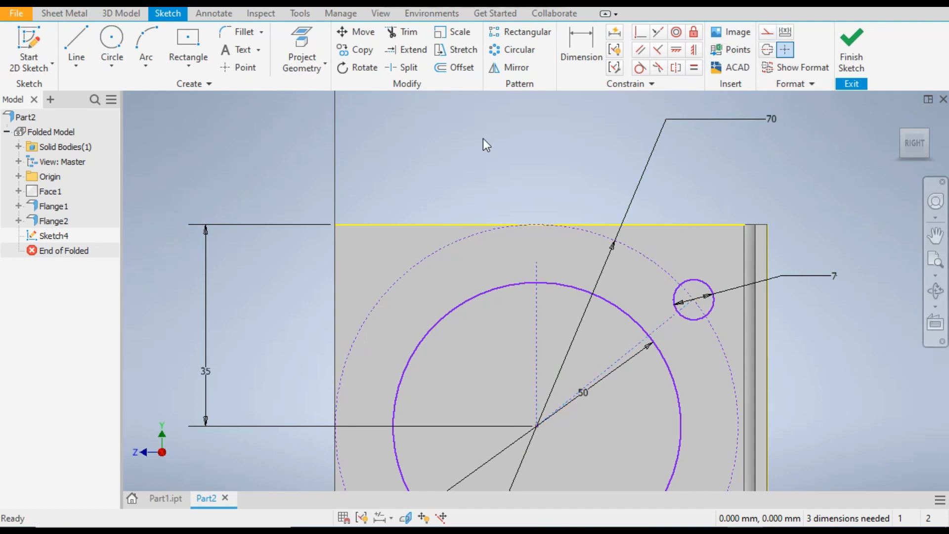
Dimension the horizontal distance from the vertical construction line to the back flange's outer face as 40 mm.
{"action": "left_click", "coordinate": [574, 45]}
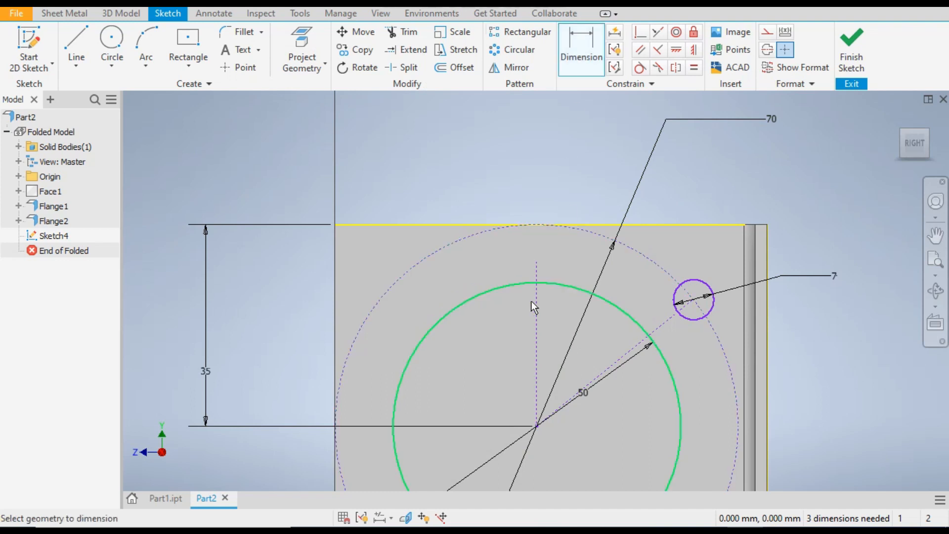
{"action": "left_click", "coordinate": [536, 306]}
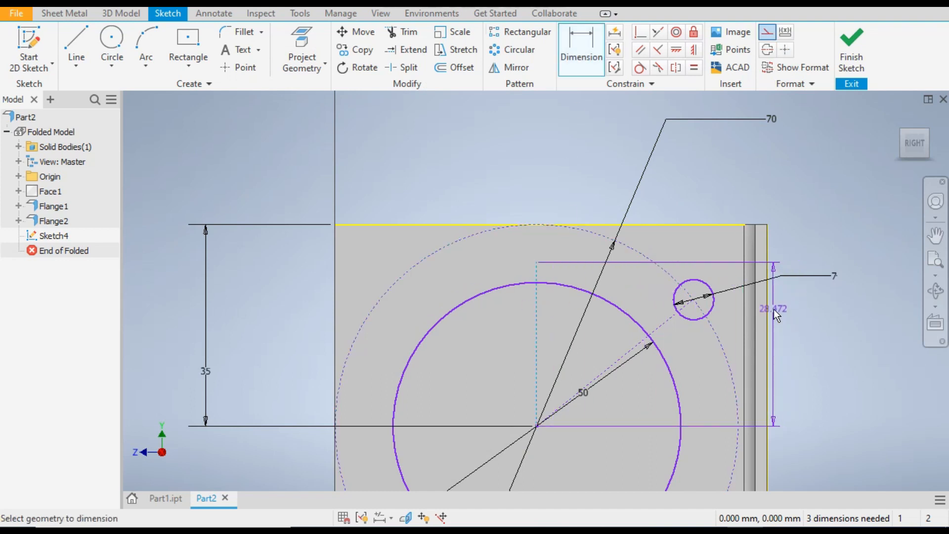
{"action": "left_click", "coordinate": [772, 311]}
{"action": "left_click", "coordinate": [718, 201]}
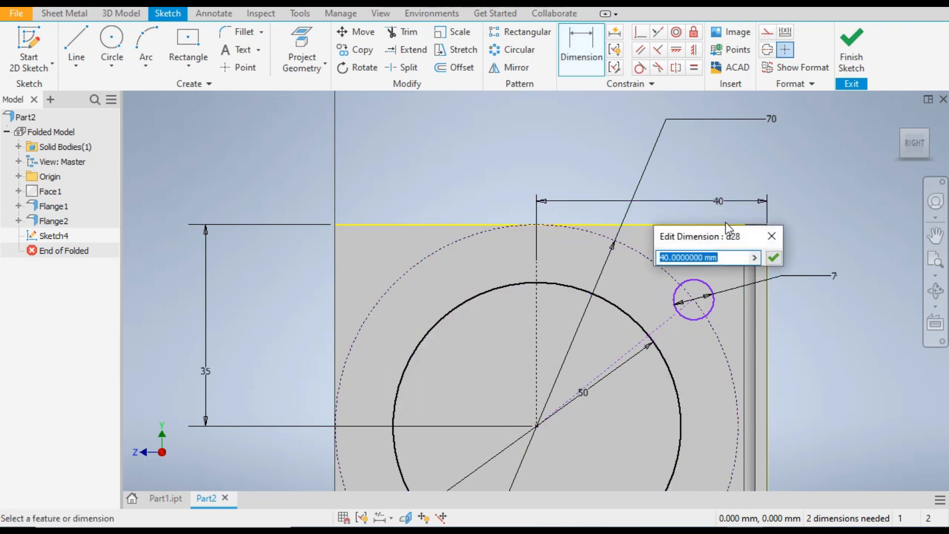
{"action": "left_click", "coordinate": [773, 256]}
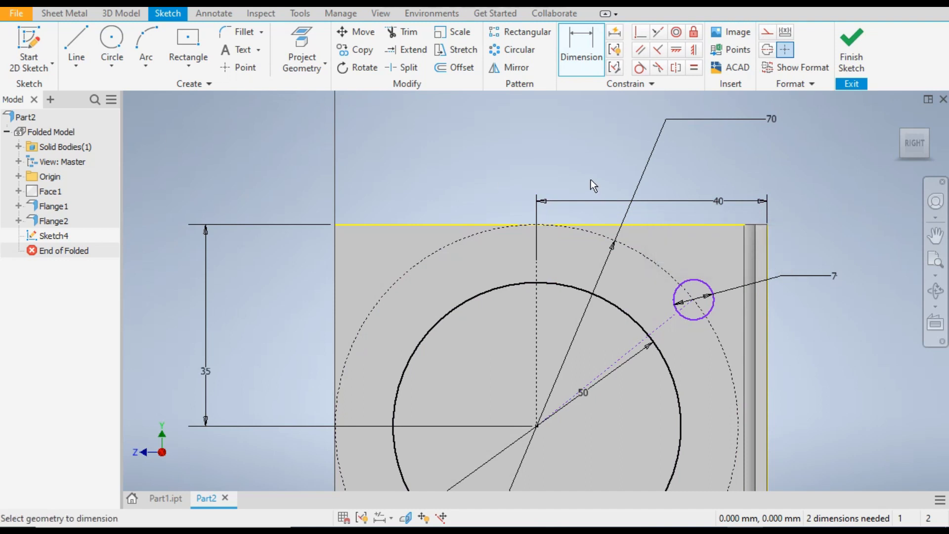
Dimension the angle between the vertical and slanted construction lines and set it to 45 degrees.
{"action": "left_click", "coordinate": [661, 326]}
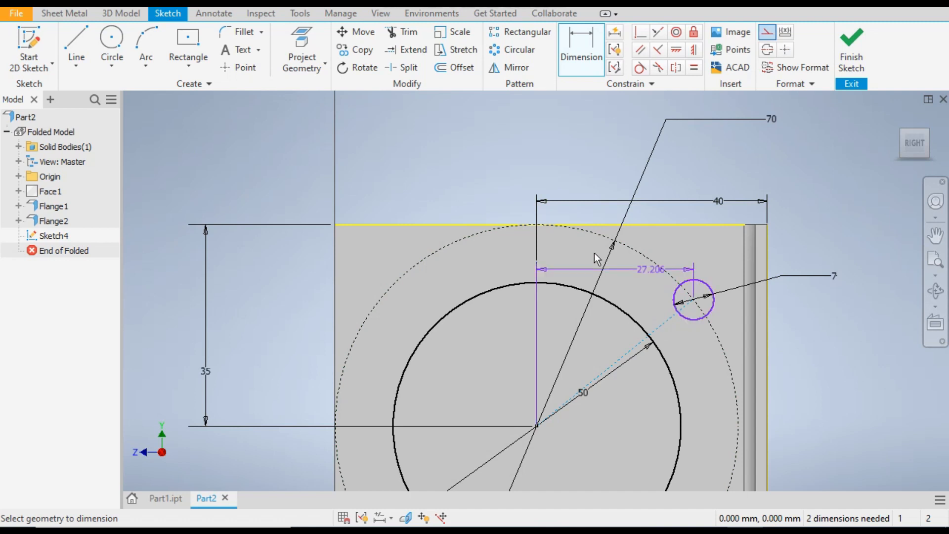
{"action": "left_click", "coordinate": [538, 307]}
{"action": "left_click", "coordinate": [598, 323]}
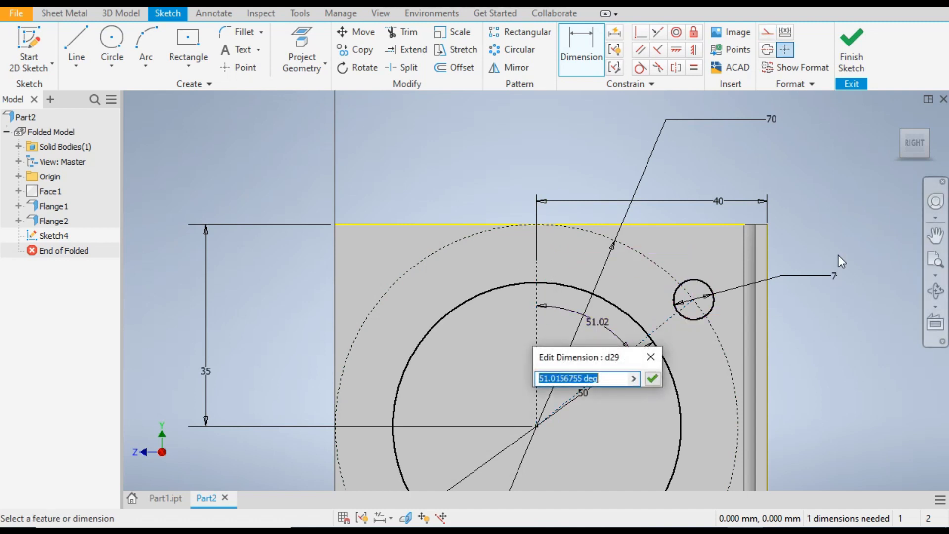
{"action": "type", "text": "45"}
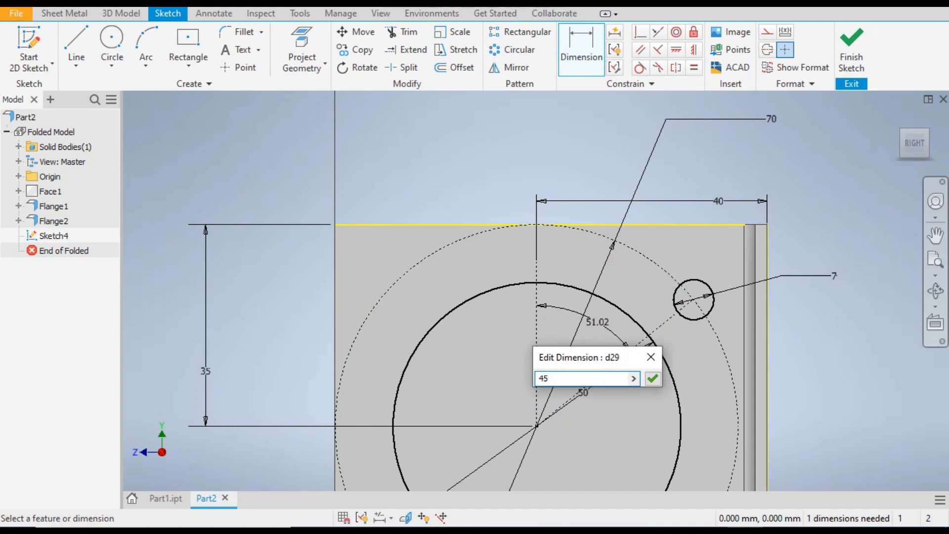
{"action": "key", "text": "Return"}
Create a circular pattern of the 7 mm circle around the construction circle with 4 instances over 360 degrees.
{"action": "scroll", "coordinate": [580, 153], "scroll_direction": "down", "scroll_amount": 2}
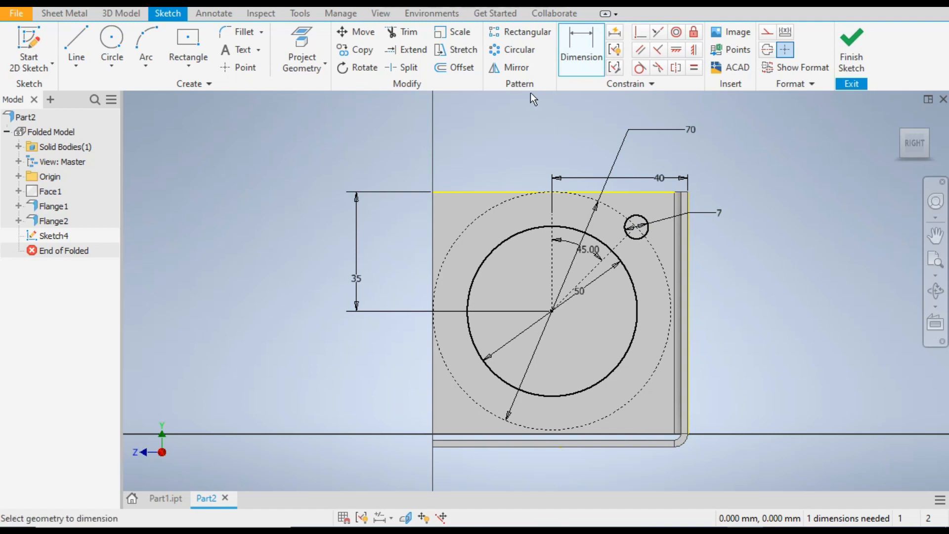
{"action": "left_click", "coordinate": [515, 51]}
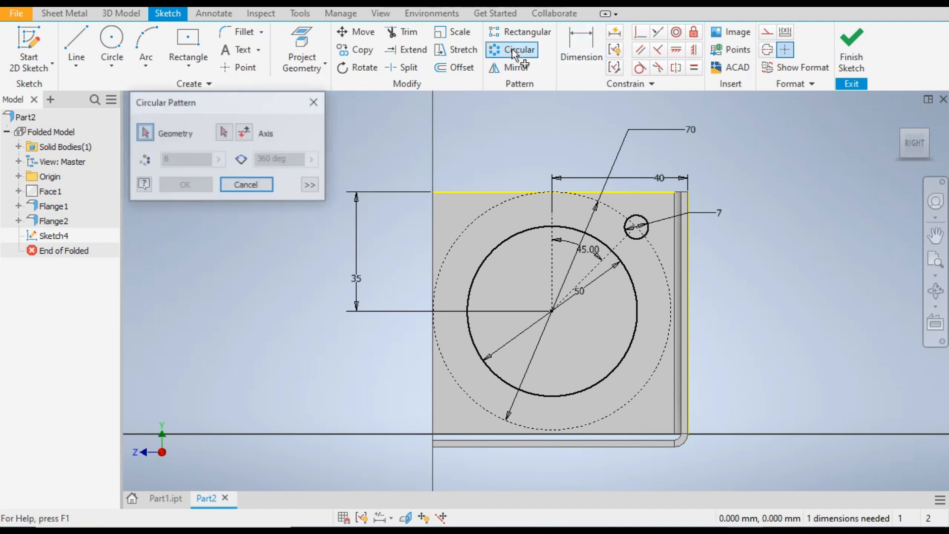
{"action": "left_click", "coordinate": [645, 224]}
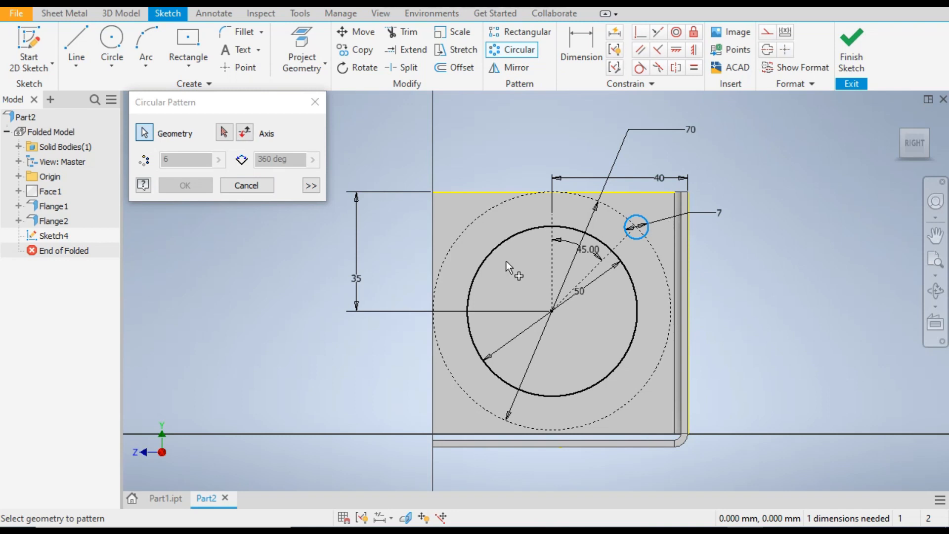
{"action": "left_click", "coordinate": [227, 134]}
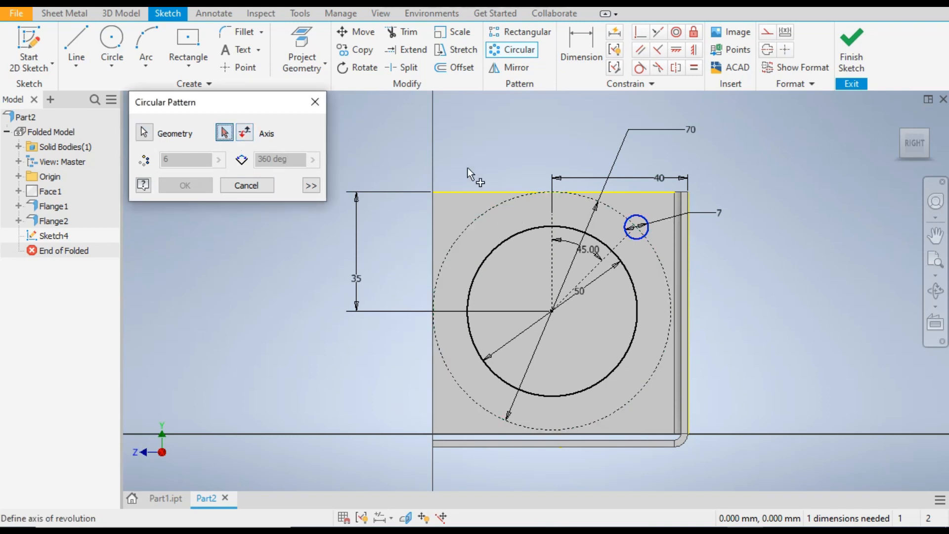
{"action": "left_click", "coordinate": [484, 212]}
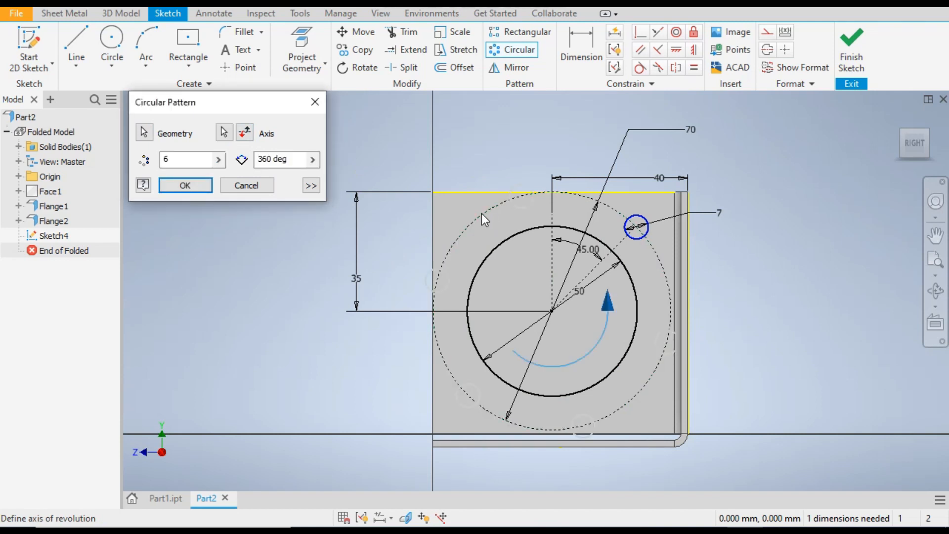
{"action": "double_click", "coordinate": [182, 159]}
{"action": "type", "text": "5"}
{"action": "type", "text": "4"}
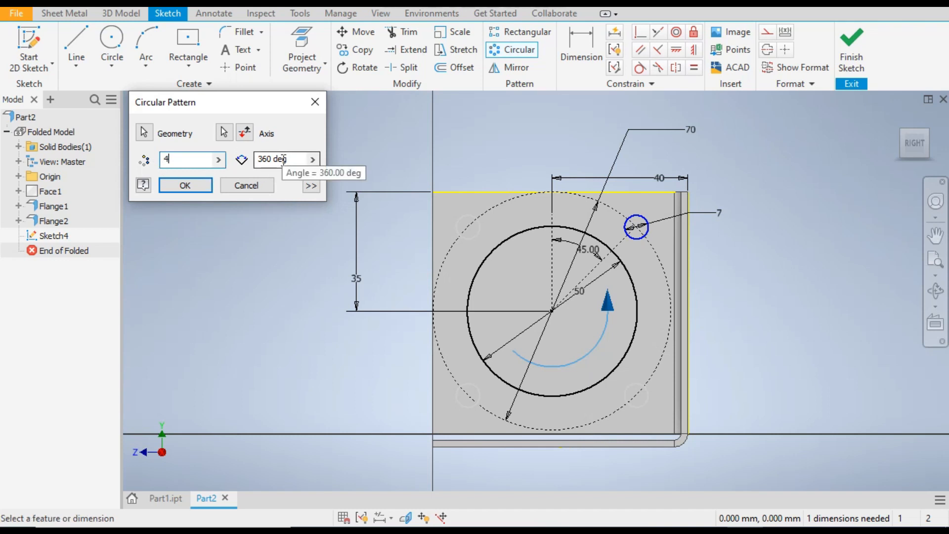
{"action": "left_click", "coordinate": [182, 185]}
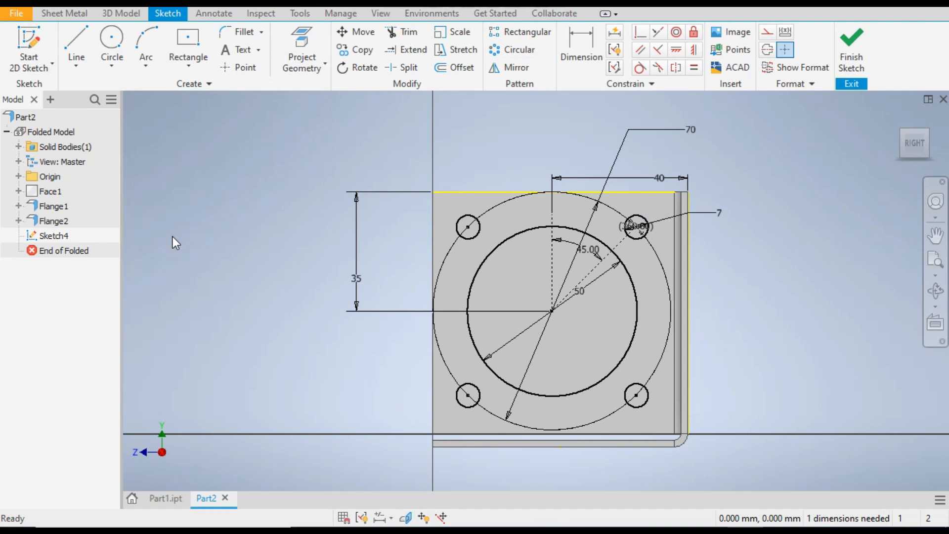
Finish the sketch and cut the large circle and all four small circles through the end flange, using Thickness as the distance.
{"action": "left_click", "coordinate": [850, 55]}
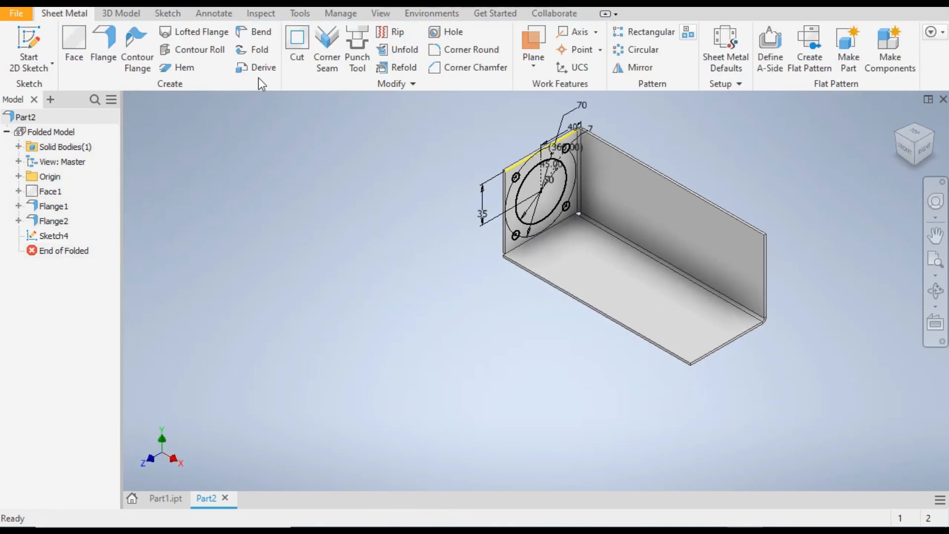
{"action": "left_click", "coordinate": [296, 43]}
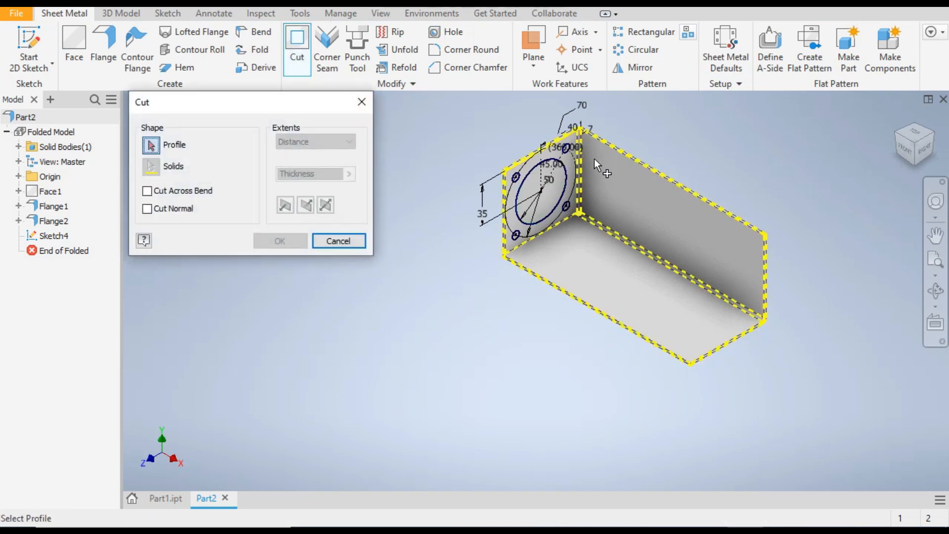
{"action": "scroll", "coordinate": [559, 141], "scroll_direction": "up", "scroll_amount": 5}
{"action": "left_click", "coordinate": [552, 132]}
{"action": "left_click", "coordinate": [551, 340]}
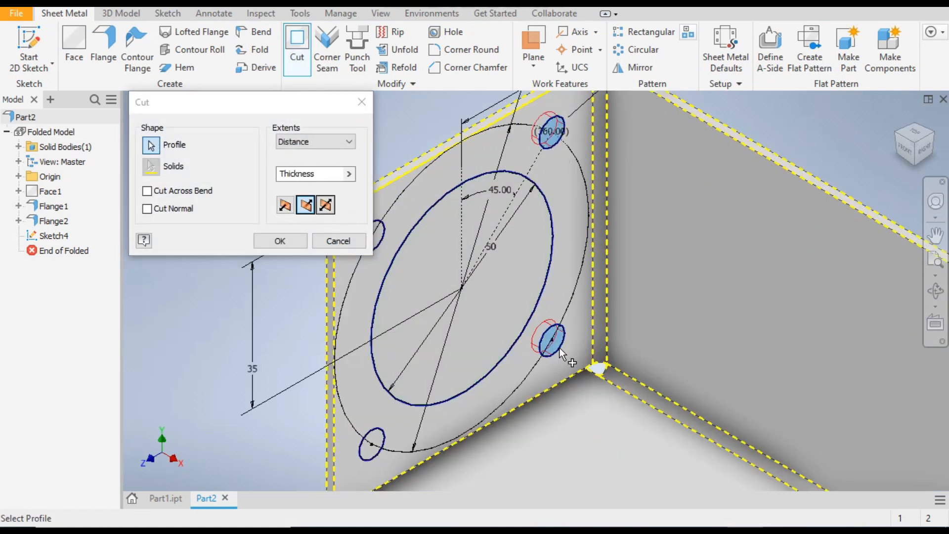
{"action": "left_click", "coordinate": [462, 299]}
{"action": "left_click", "coordinate": [378, 236]}
{"action": "left_click", "coordinate": [372, 444]}
{"action": "scroll", "coordinate": [494, 388], "scroll_direction": "down", "scroll_amount": 5}
{"action": "scroll", "coordinate": [443, 343], "scroll_direction": "up", "scroll_amount": 3}
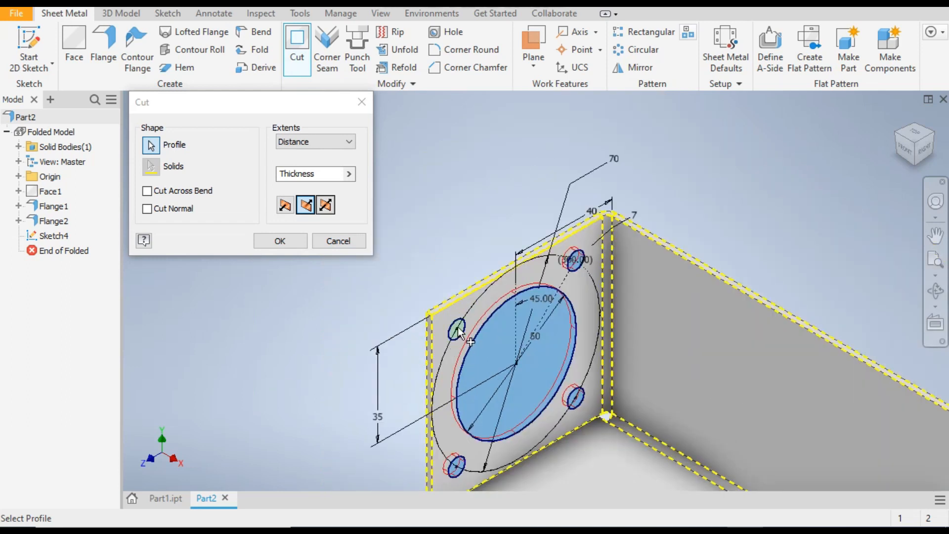
{"action": "scroll", "coordinate": [407, 191], "scroll_direction": "down", "scroll_amount": 3}
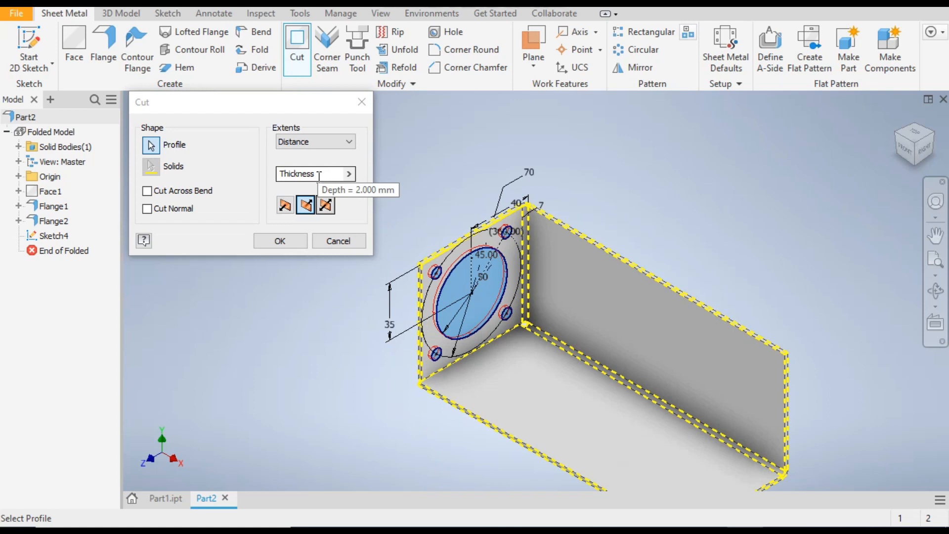
{"action": "left_click", "coordinate": [282, 240]}
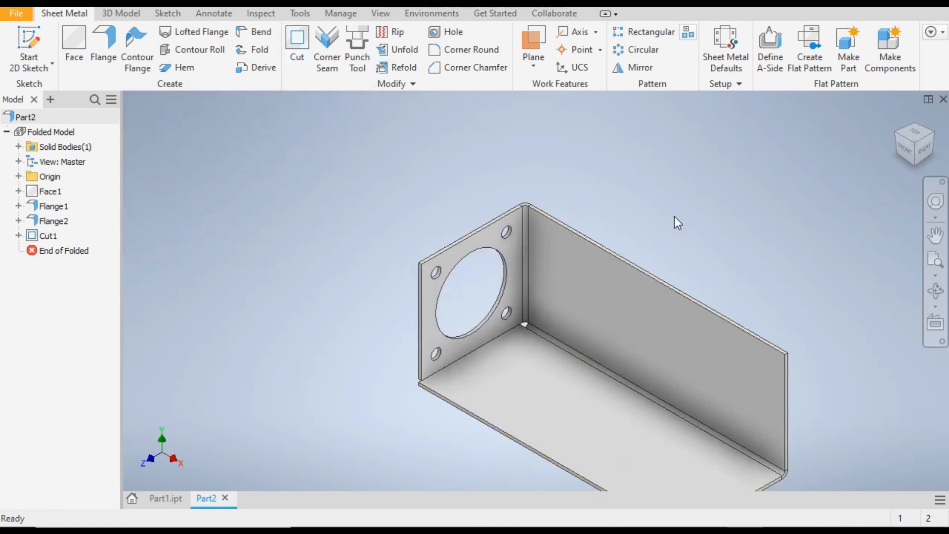
Examine the end flange's narrow return flange on reference part Part1 in an isometric view, and return to Part2.
{"action": "scroll", "coordinate": [329, 150], "scroll_direction": "up", "scroll_amount": 5}
{"action": "scroll", "coordinate": [555, 212], "scroll_direction": "down", "scroll_amount": 6}
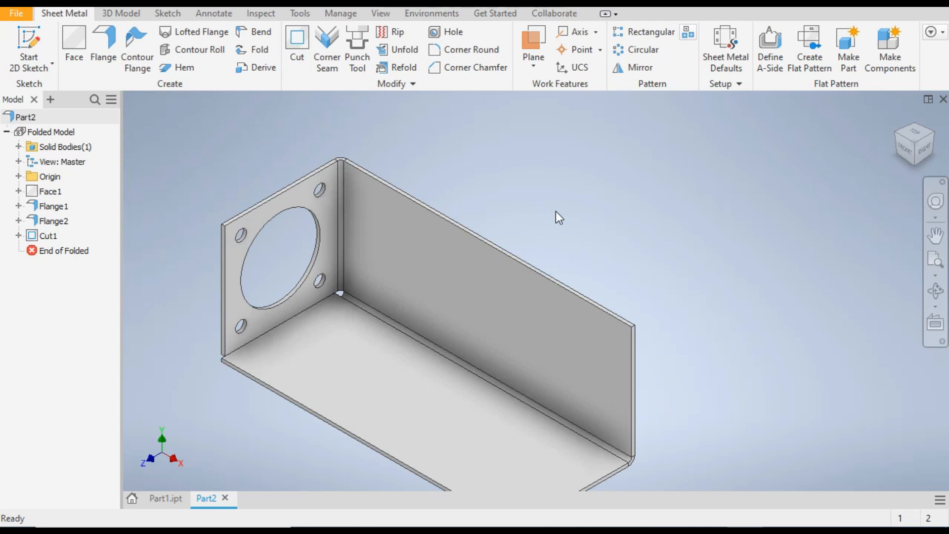
{"action": "left_click", "coordinate": [173, 497]}
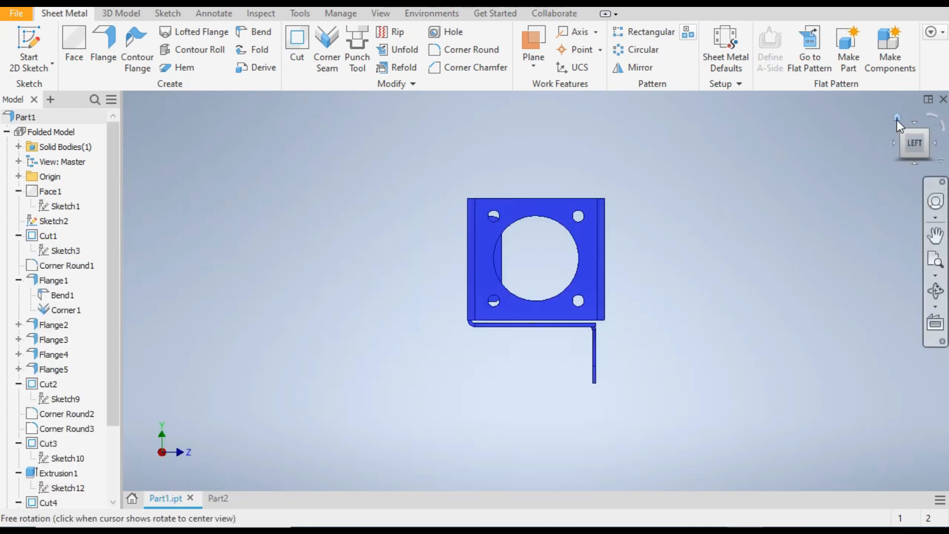
{"action": "left_click", "coordinate": [897, 119]}
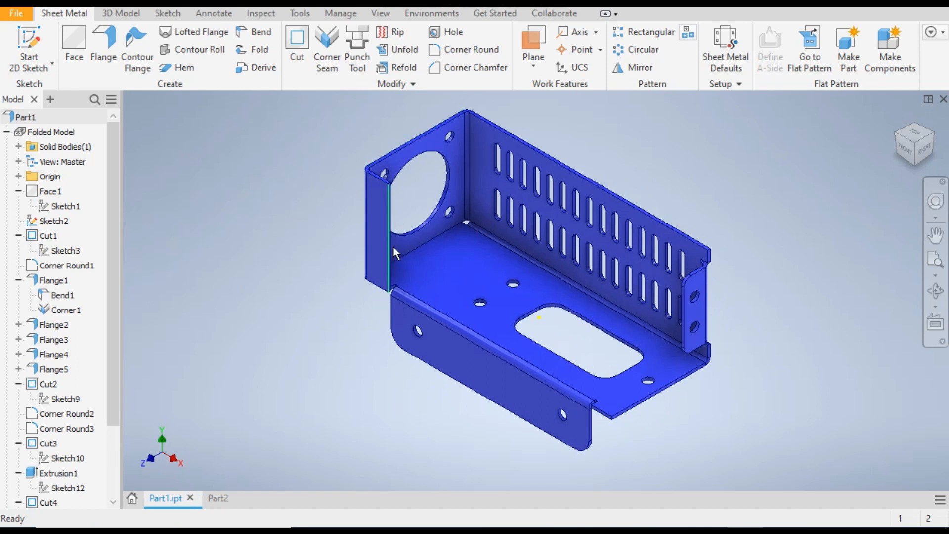
{"action": "left_click", "coordinate": [216, 498]}
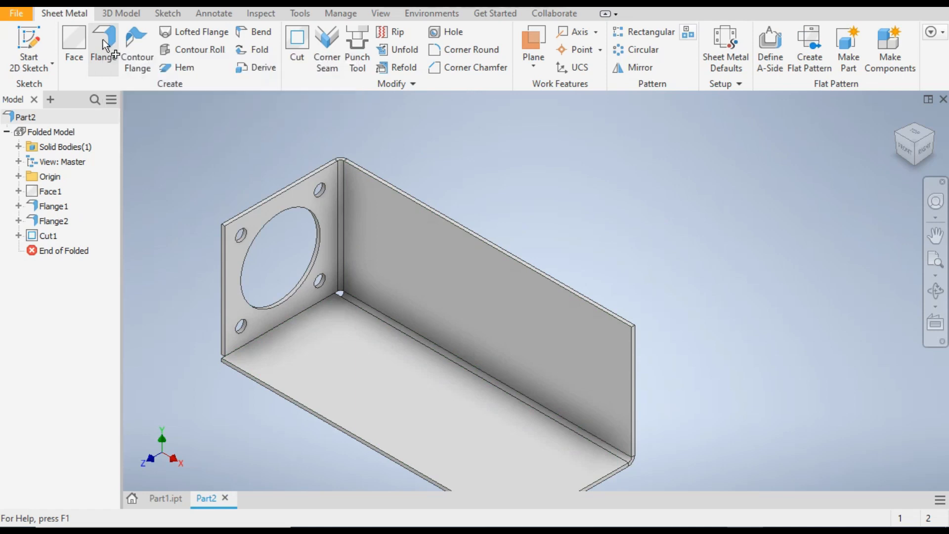
Add a 20 mm flange at 90 degrees along the end flange's free vertical edge, bent inward over the base.
{"action": "left_click", "coordinate": [102, 40]}
{"action": "scroll", "coordinate": [709, 234], "scroll_direction": "up", "scroll_amount": 5}
{"action": "scroll", "coordinate": [554, 242], "scroll_direction": "down", "scroll_amount": 6}
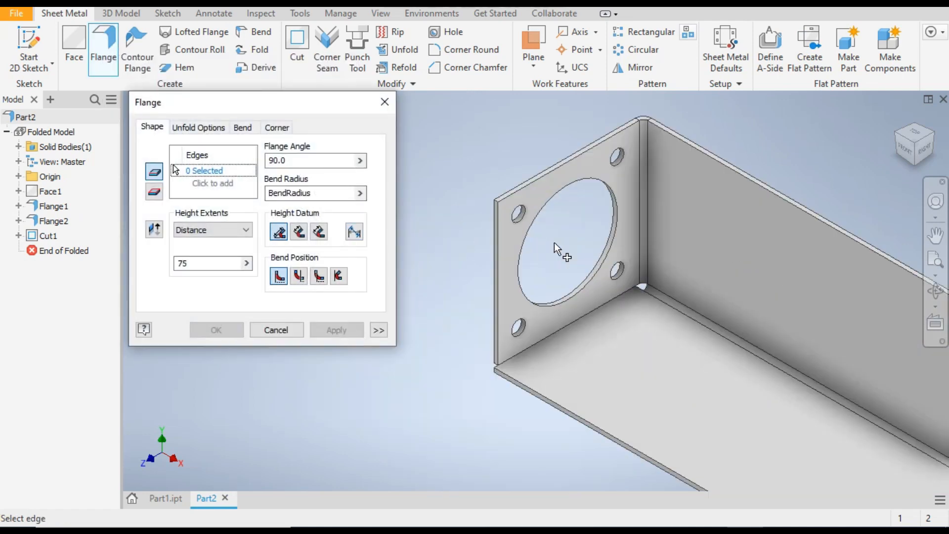
{"action": "left_click", "coordinate": [497, 248]}
{"action": "left_click", "coordinate": [202, 263]}
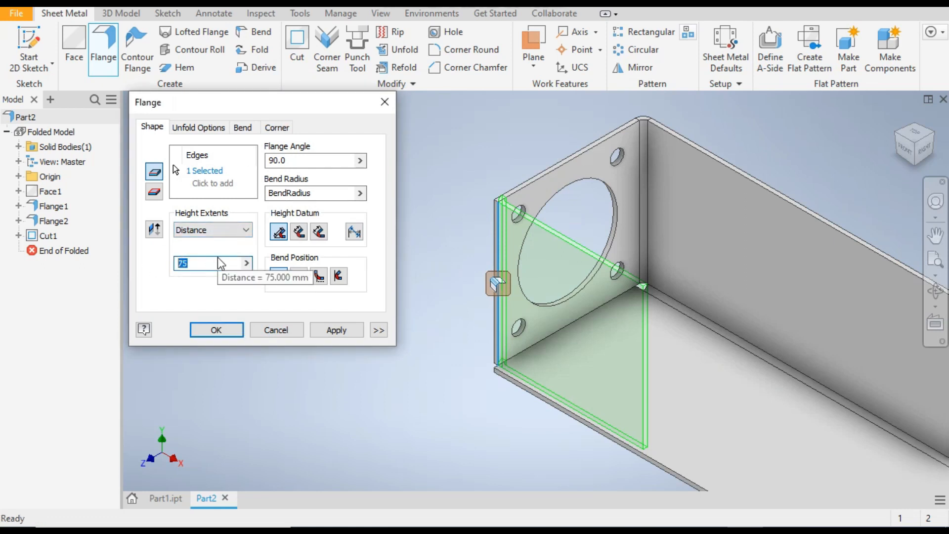
{"action": "type", "text": "20"}
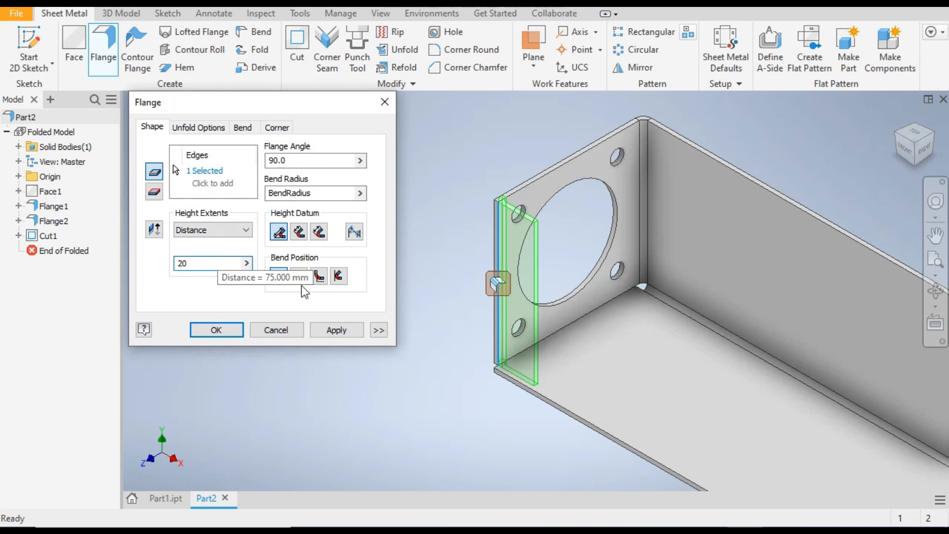
{"action": "left_click", "coordinate": [328, 328]}
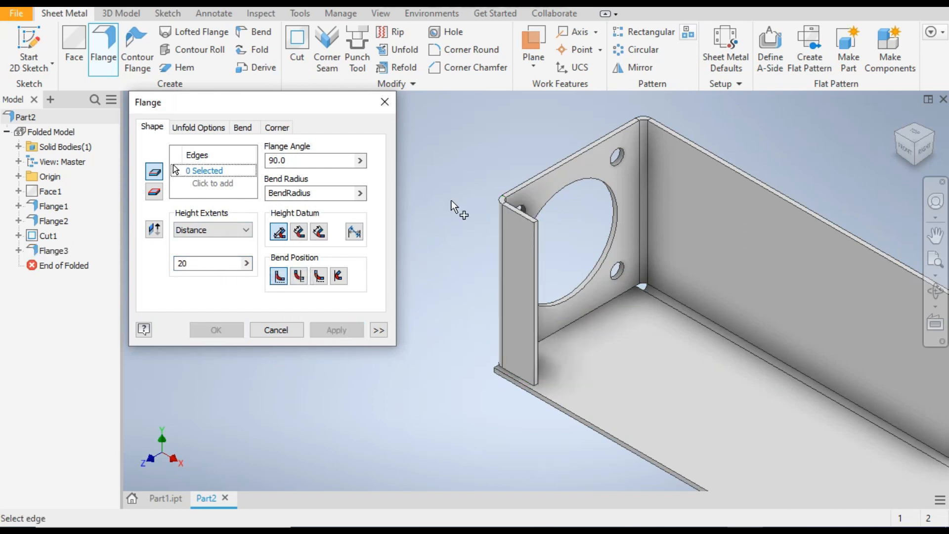
{"action": "scroll", "coordinate": [474, 205], "scroll_direction": "down", "scroll_amount": 3}
{"action": "scroll", "coordinate": [606, 158], "scroll_direction": "up", "scroll_amount": 3}
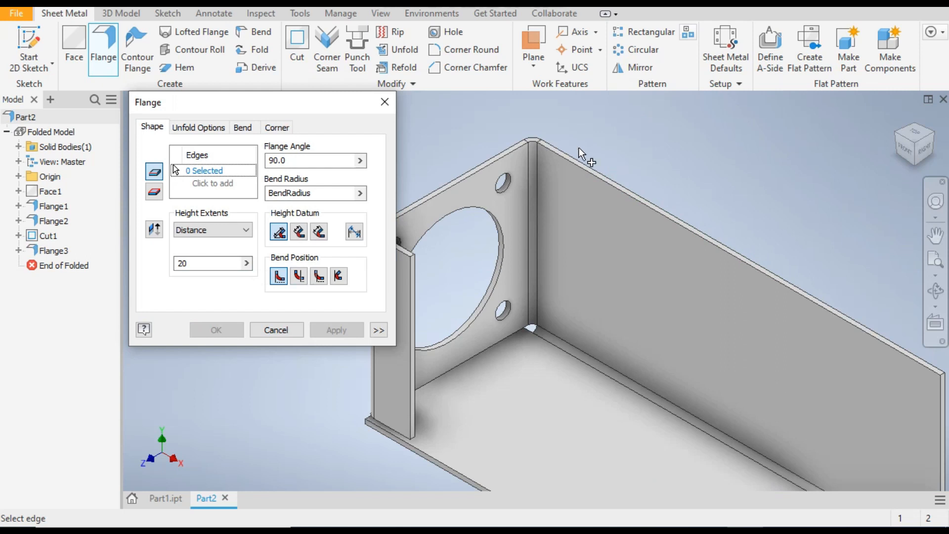
{"action": "left_click", "coordinate": [288, 328]}
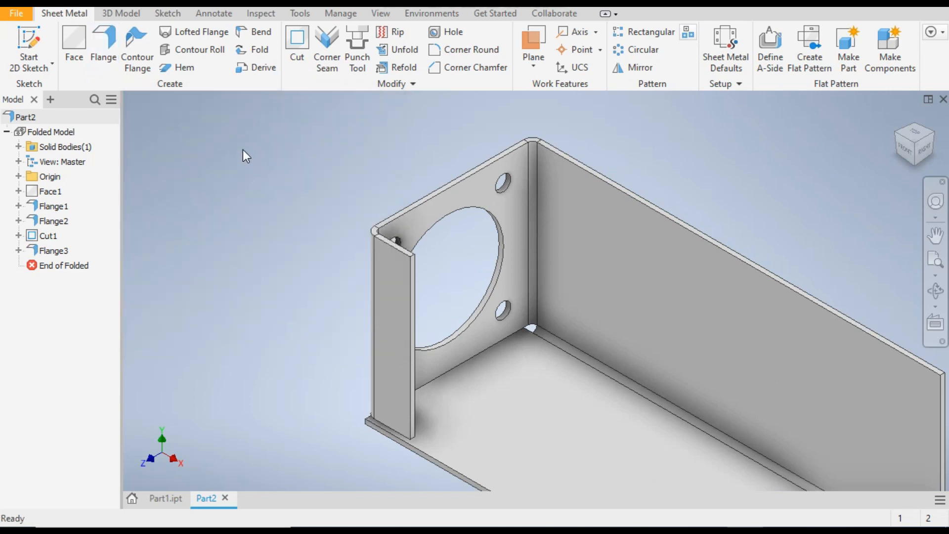
Check the base opening on reference part Part1, and sketch a centre-point rectangle on Part2's base face, centred between the origin and the free end.
{"action": "scroll", "coordinate": [242, 150], "scroll_direction": "down", "scroll_amount": 2}
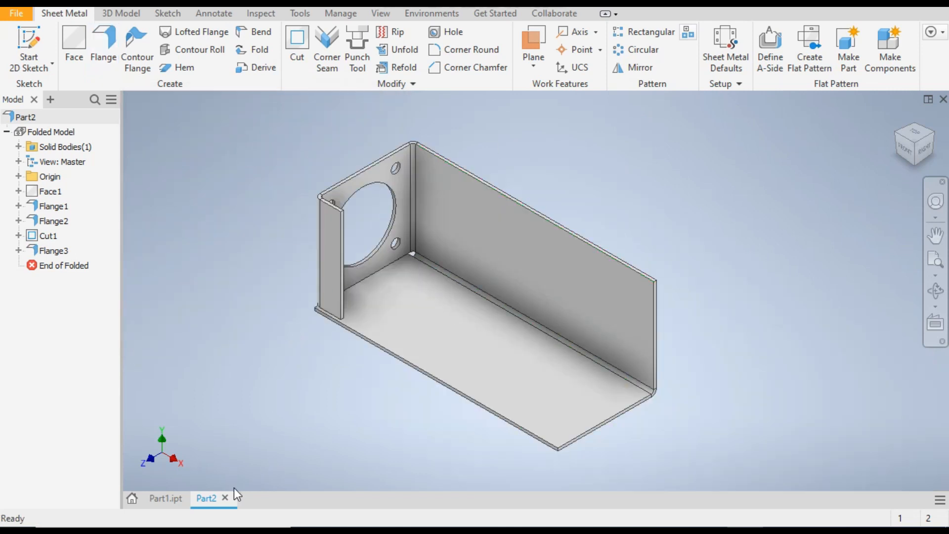
{"action": "left_click", "coordinate": [167, 497]}
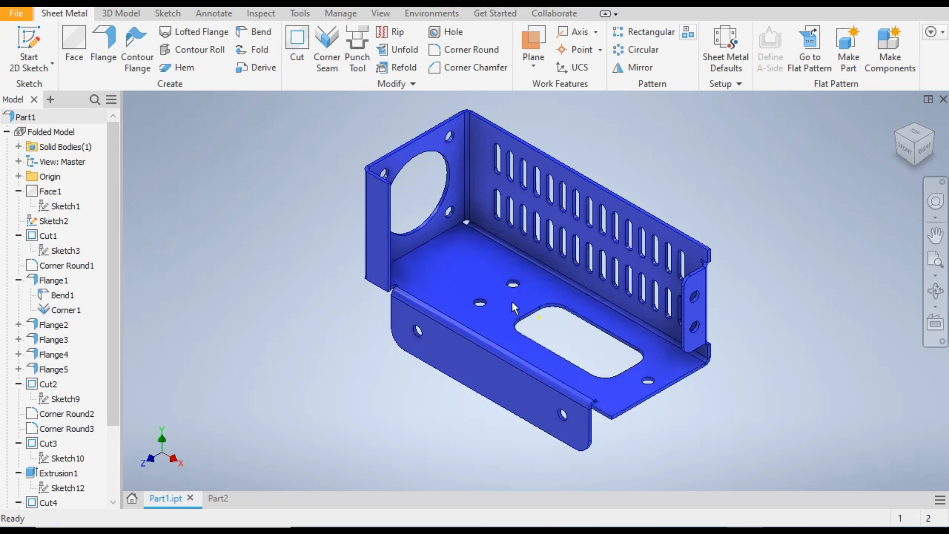
{"action": "left_click", "coordinate": [217, 498]}
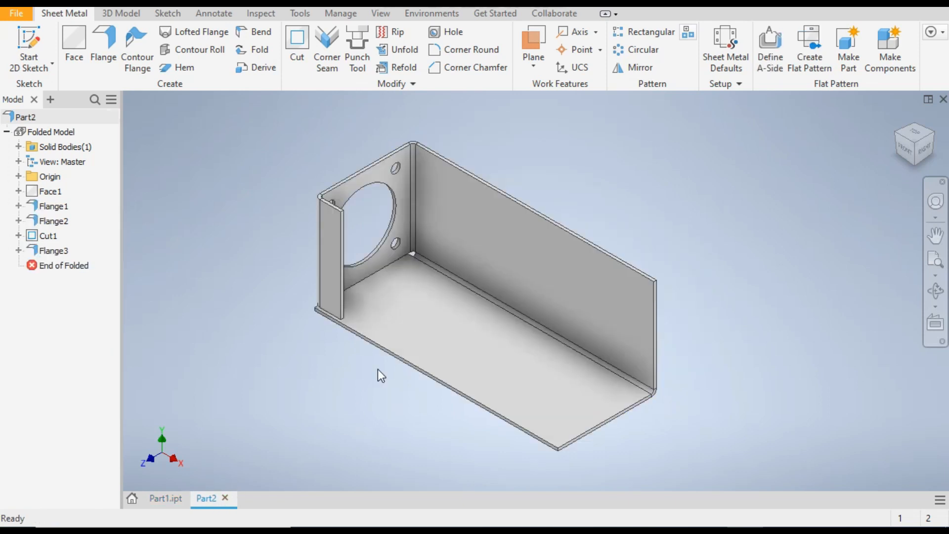
{"action": "left_click", "coordinate": [478, 328]}
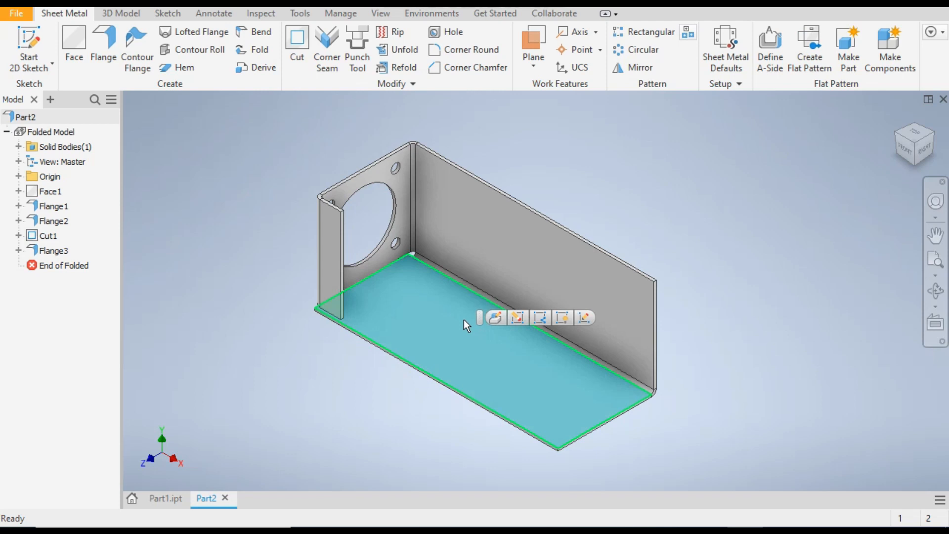
{"action": "left_click", "coordinate": [29, 40]}
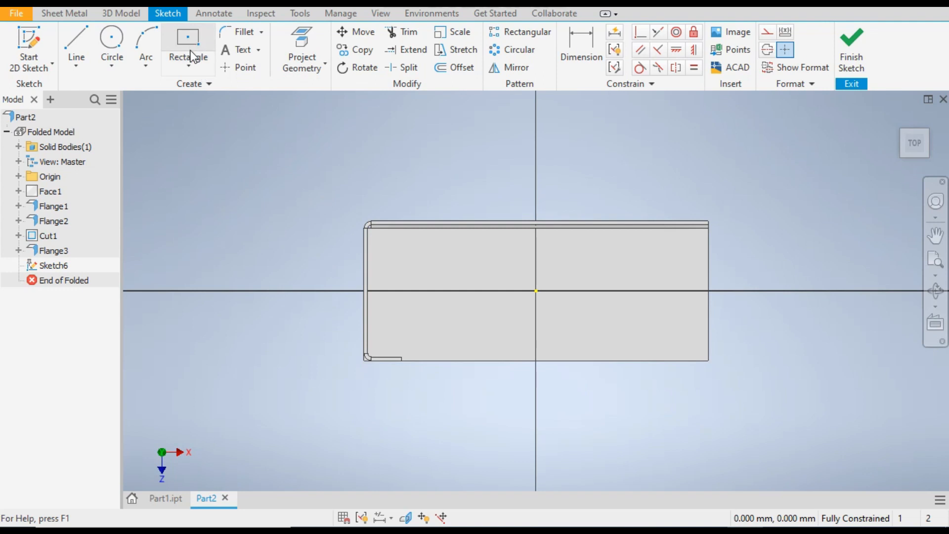
{"action": "left_click", "coordinate": [187, 68]}
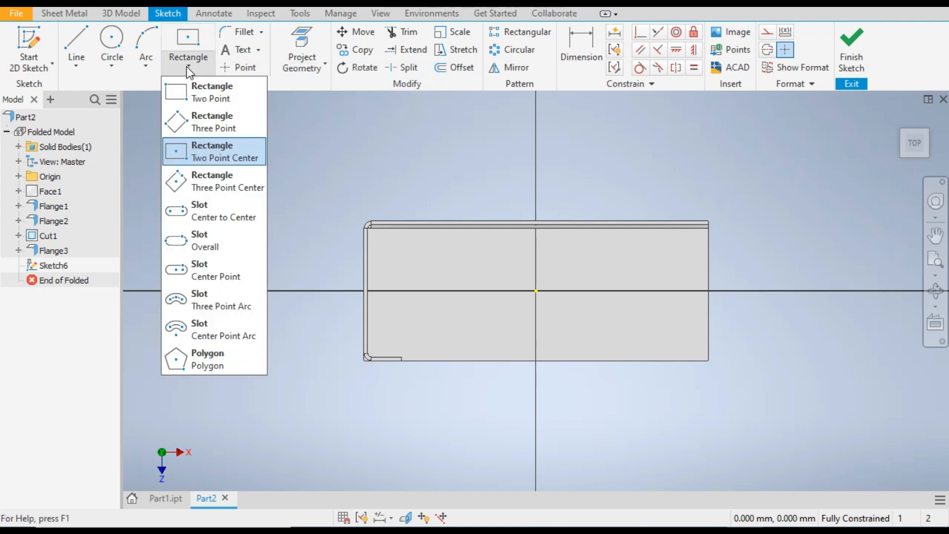
{"action": "left_click", "coordinate": [215, 151]}
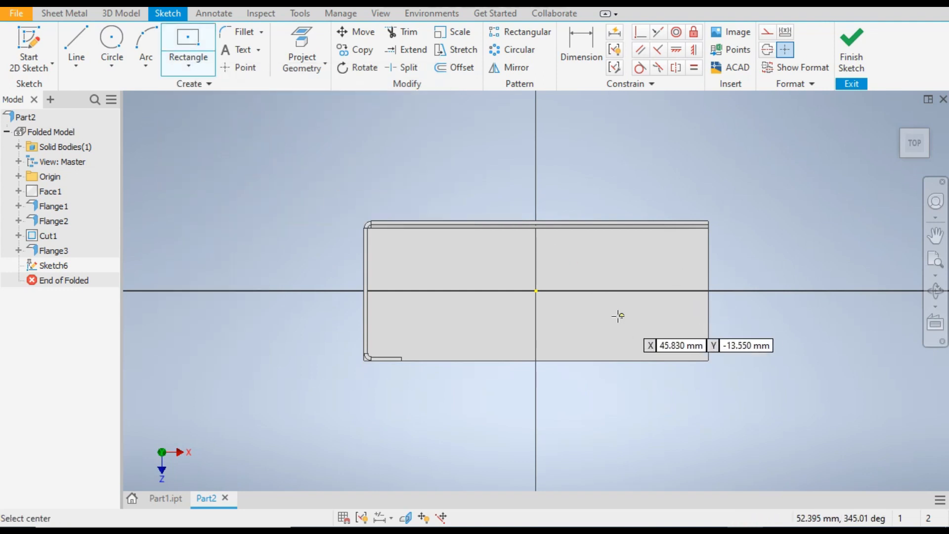
{"action": "left_click", "coordinate": [601, 290]}
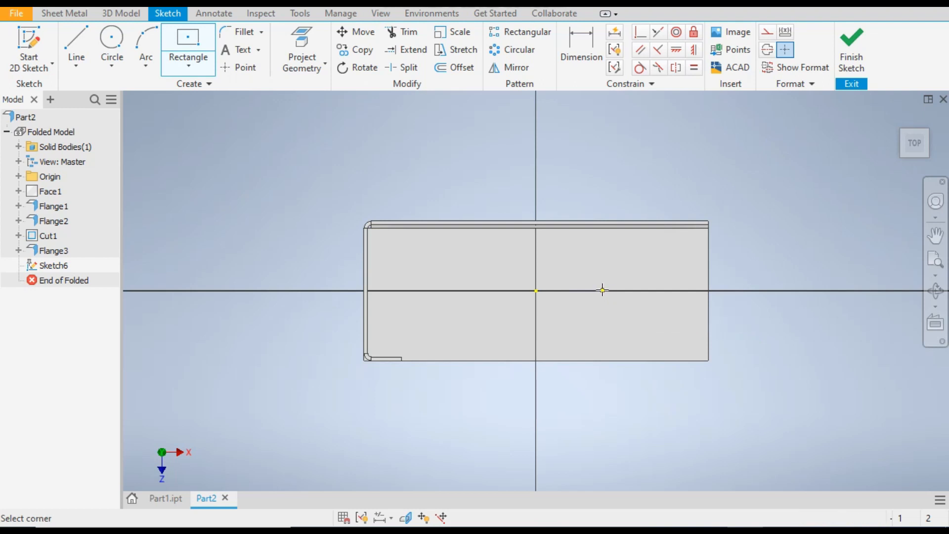
{"action": "left_click", "coordinate": [670, 326]}
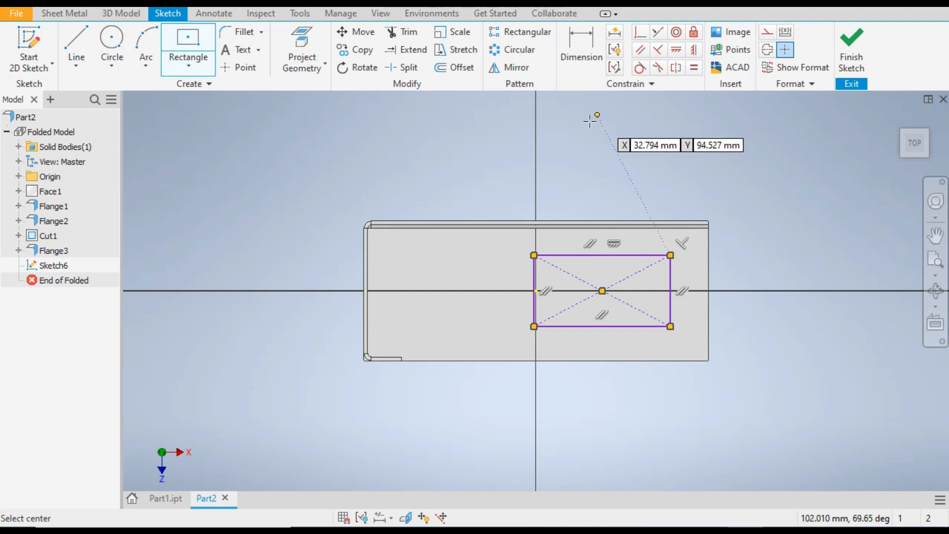
Dimension the rectangle to 35 mm across the base and 75 mm along it.
{"action": "left_click", "coordinate": [583, 52]}
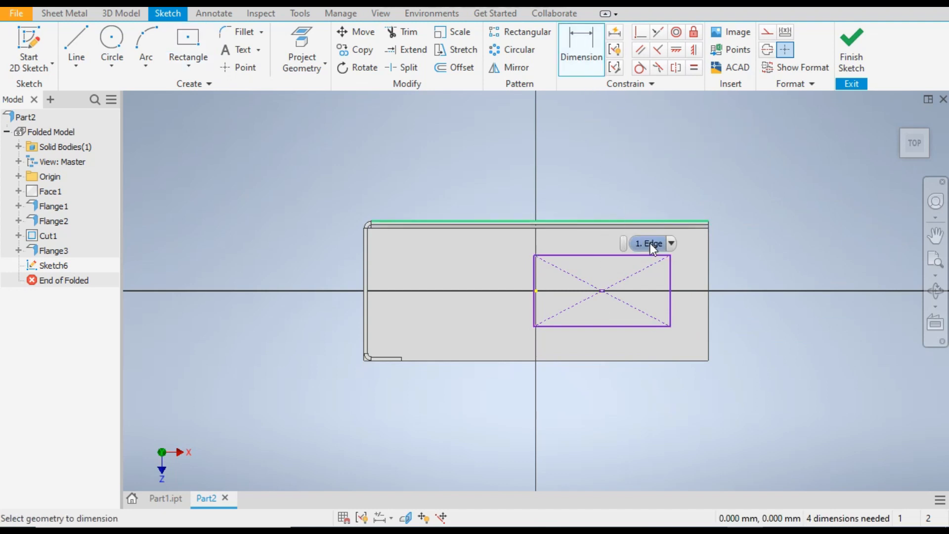
{"action": "left_click", "coordinate": [670, 294]}
{"action": "left_click", "coordinate": [686, 305]}
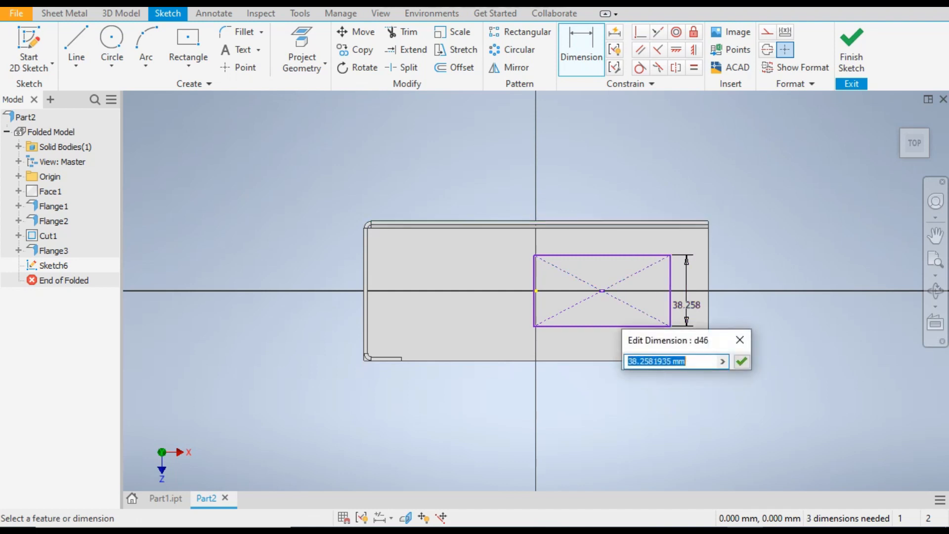
{"action": "type", "text": "63"}
{"action": "key", "text": "BackSpace"}
{"action": "key", "text": "BackSpace"}
{"action": "type", "text": "35"}
{"action": "key", "text": "Return"}
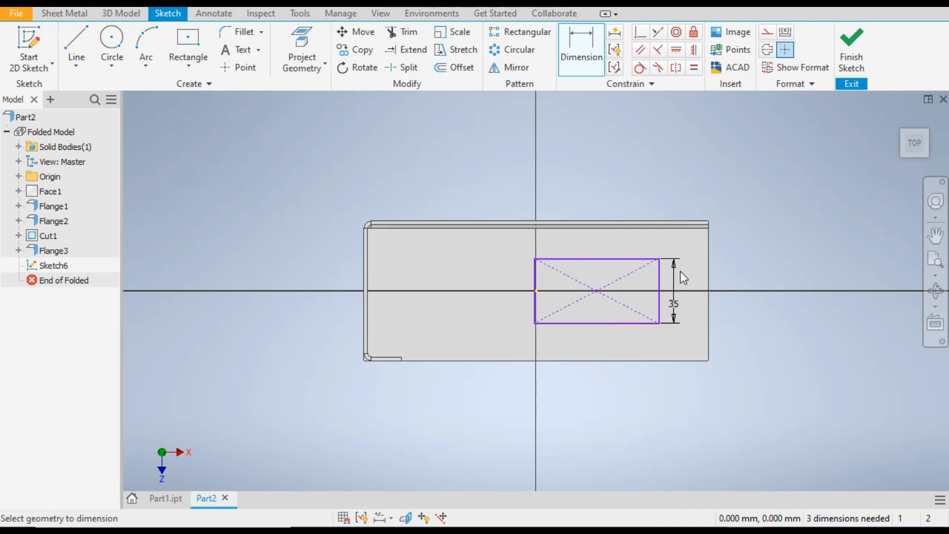
{"action": "left_click", "coordinate": [600, 259]}
{"action": "left_click", "coordinate": [597, 242]}
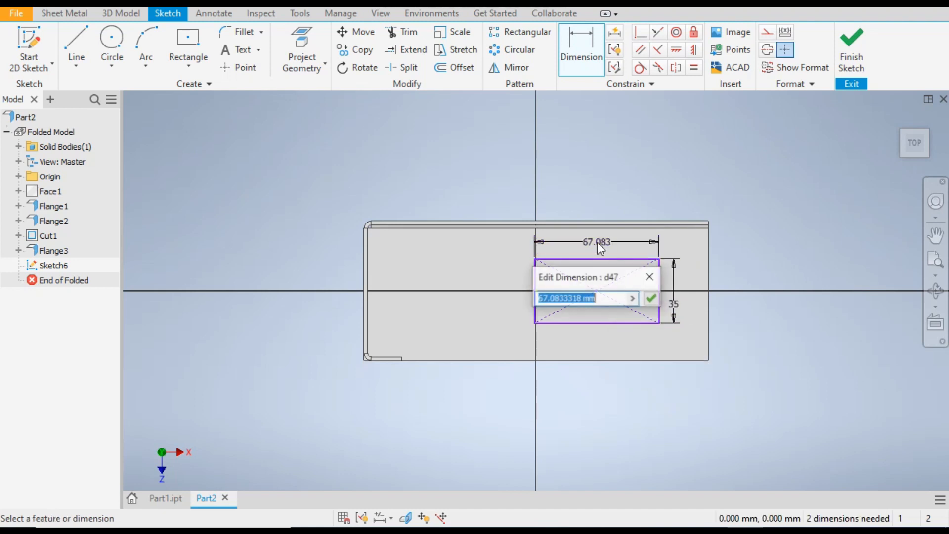
{"action": "type", "text": "75"}
{"action": "key", "text": "Return"}
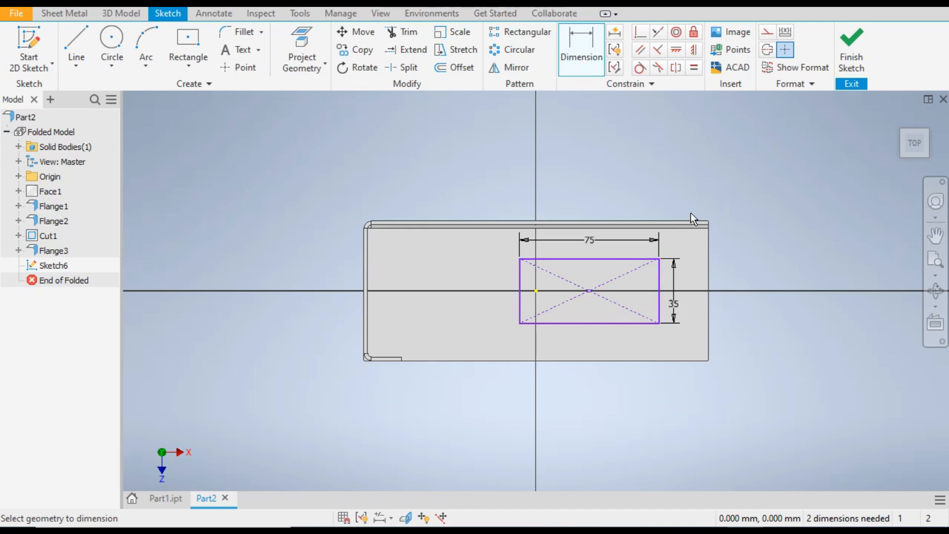
Set the distance between the rectangle's nearest short side and the base's free end edge to 25 mm.
{"action": "left_click", "coordinate": [660, 277]}
{"action": "left_click", "coordinate": [707, 281]}
{"action": "left_click", "coordinate": [701, 391]}
{"action": "type", "text": "25"}
{"action": "key", "text": "Return"}
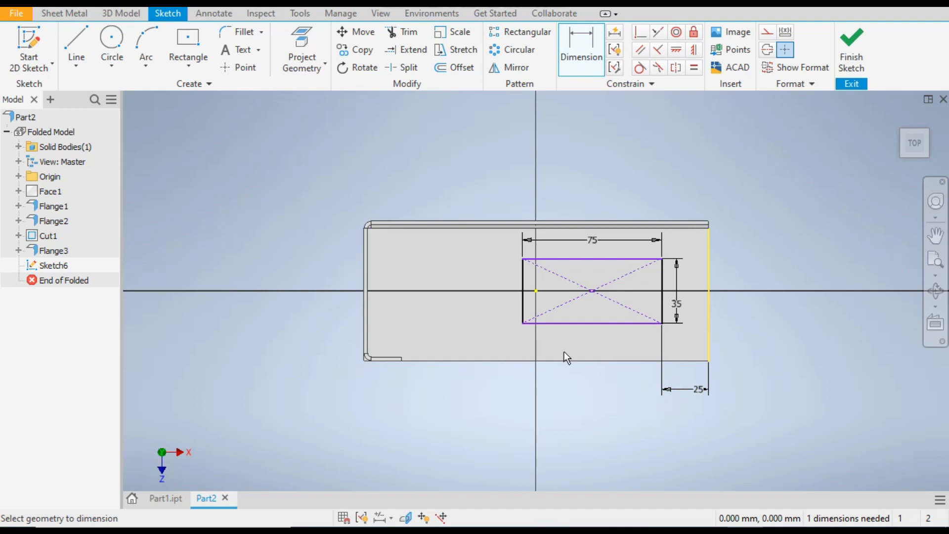
Try locating the rectangle 25 mm from the long flange's outer edge, and delete that dimension.
{"action": "left_click", "coordinate": [604, 259]}
{"action": "left_click", "coordinate": [606, 221]}
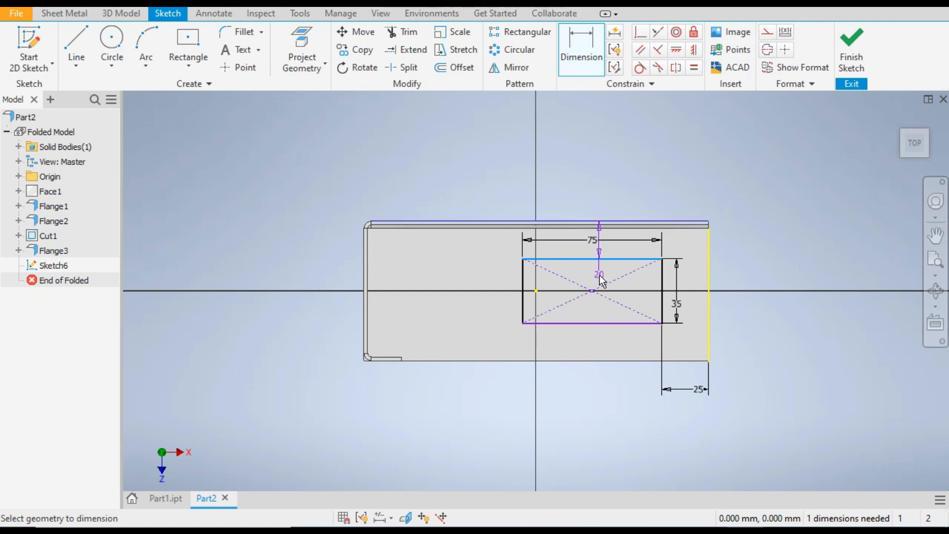
{"action": "left_click", "coordinate": [599, 273]}
{"action": "type", "text": "25"}
{"action": "key", "text": "Return"}
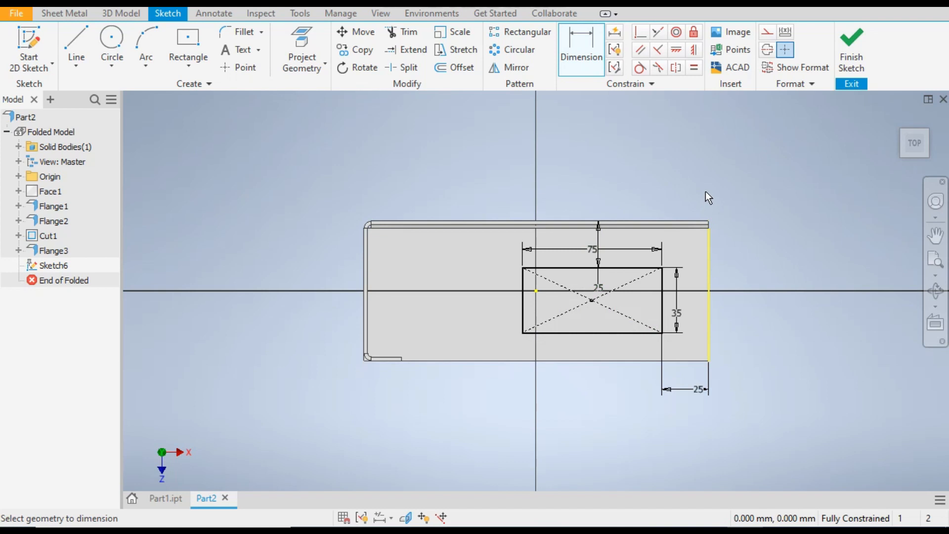
{"action": "double_click", "coordinate": [599, 238]}
{"action": "key", "text": "Return"}
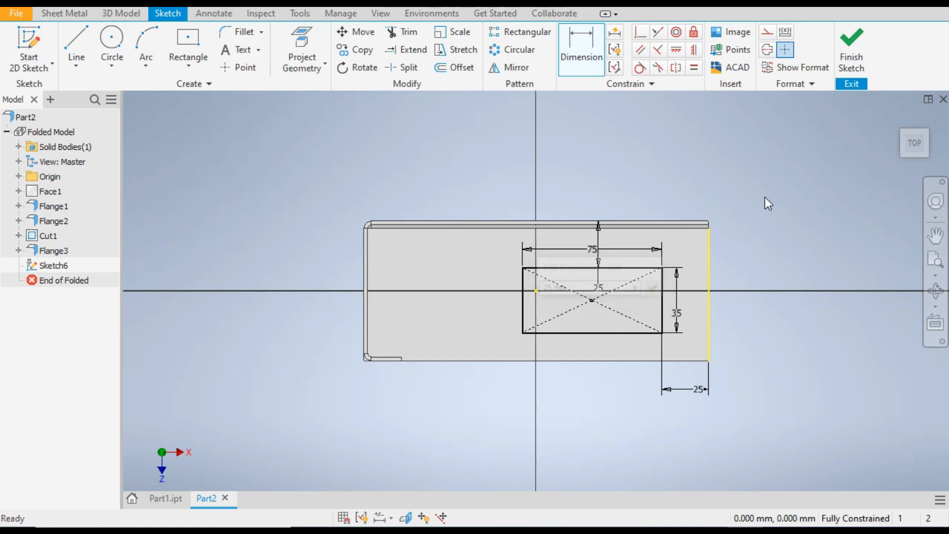
{"action": "key", "text": "Escape"}
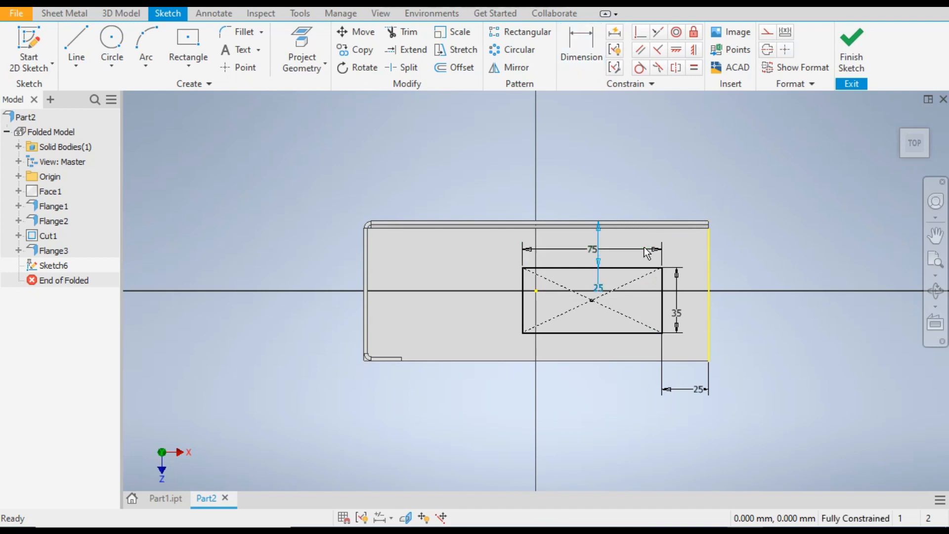
{"action": "key", "text": "Delete"}
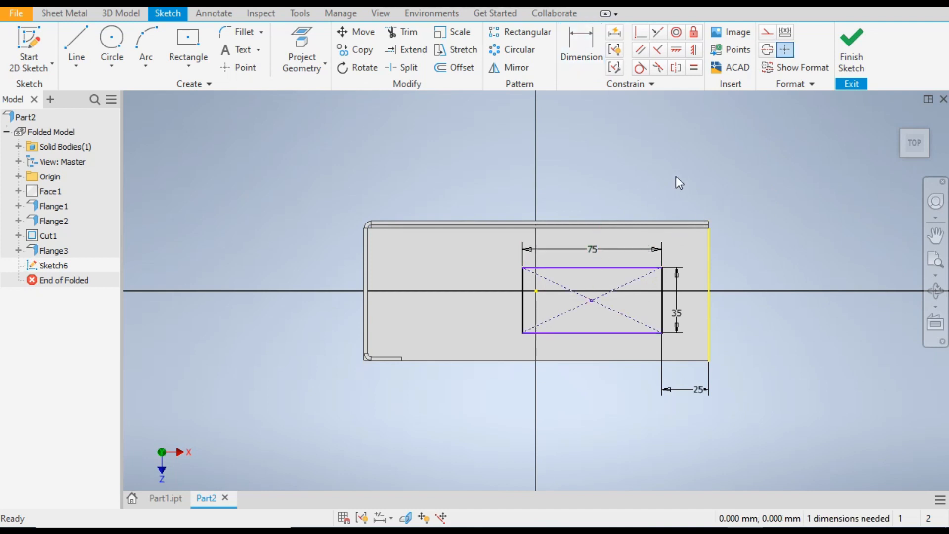
Align the rectangle's centre point with the sketch origin using a horizontal constraint.
{"action": "left_click", "coordinate": [679, 55]}
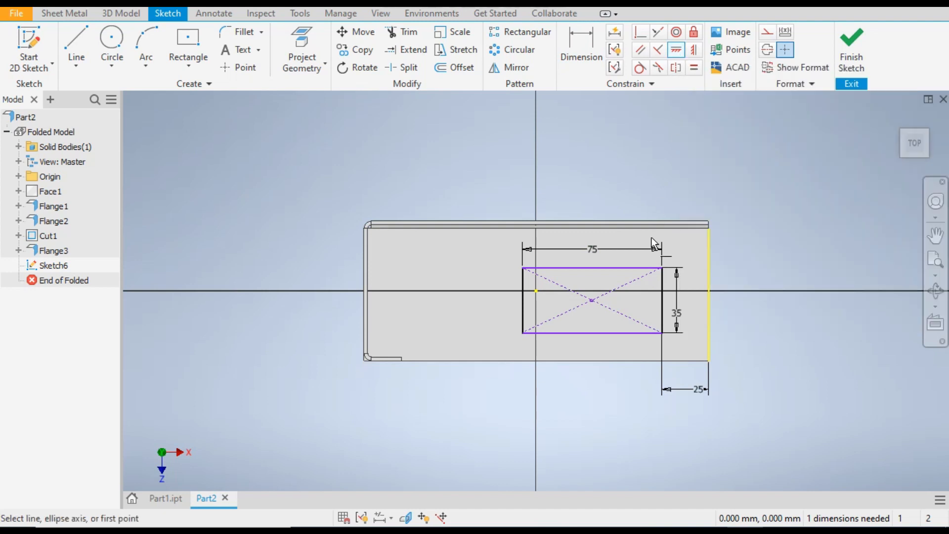
{"action": "left_click", "coordinate": [593, 301]}
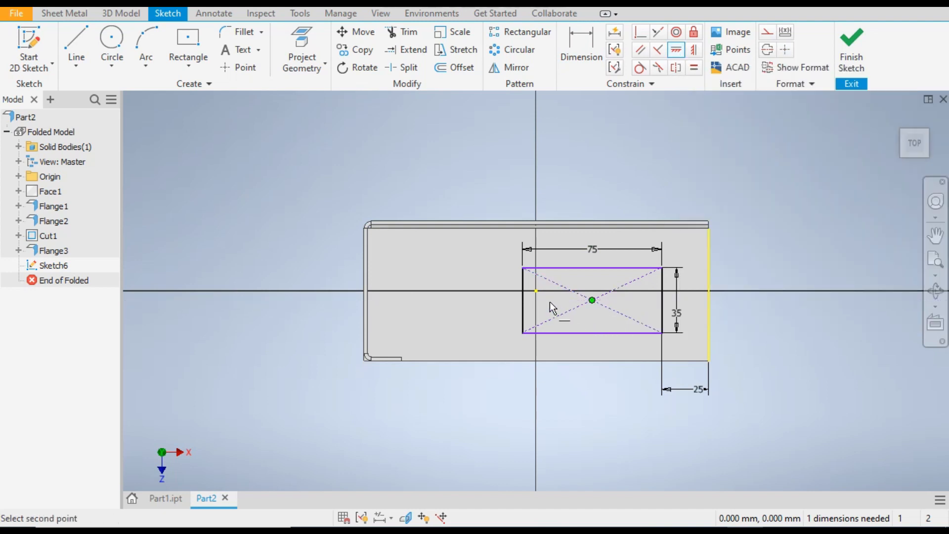
{"action": "left_click", "coordinate": [535, 290]}
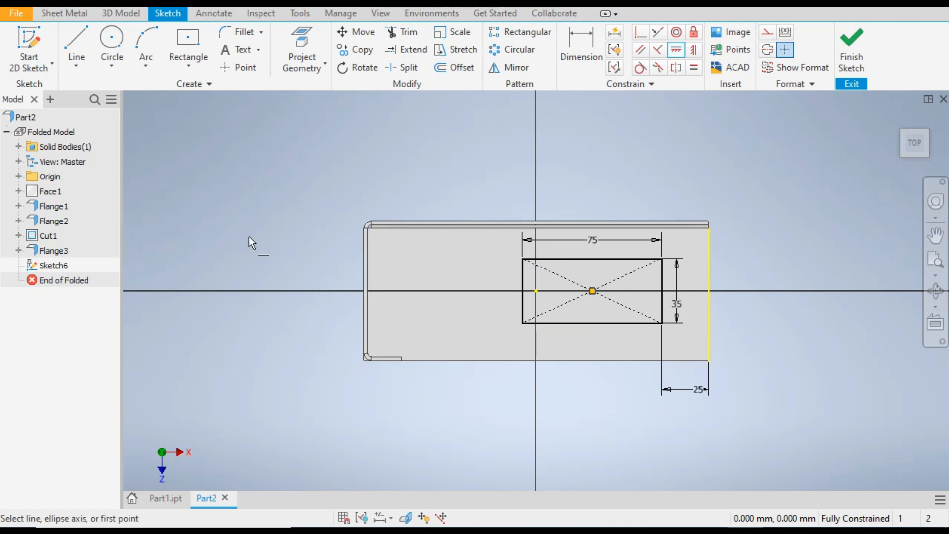
Check the base holes on Part1, and sketch two circles between the rectangle and end flange and one on the horizontal axis near the free end.
{"action": "left_click", "coordinate": [173, 496]}
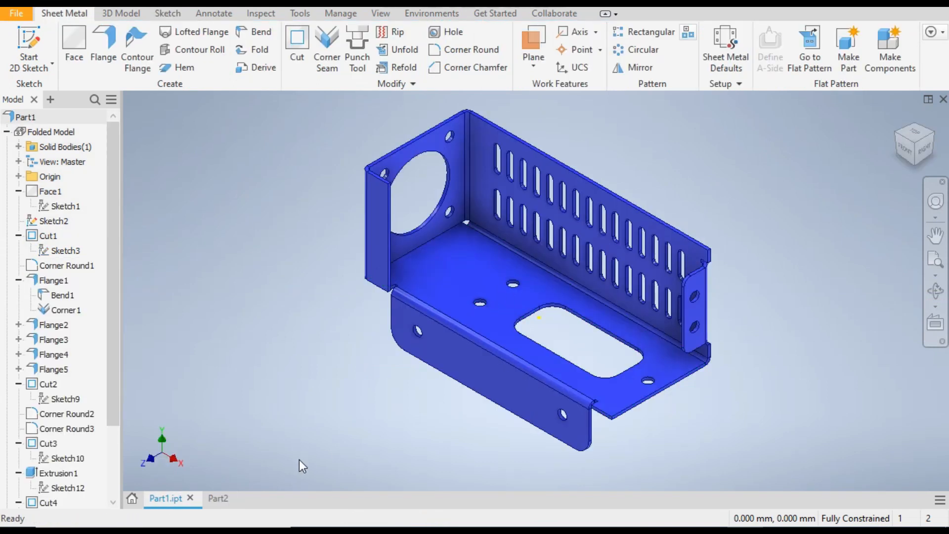
{"action": "left_click", "coordinate": [213, 498]}
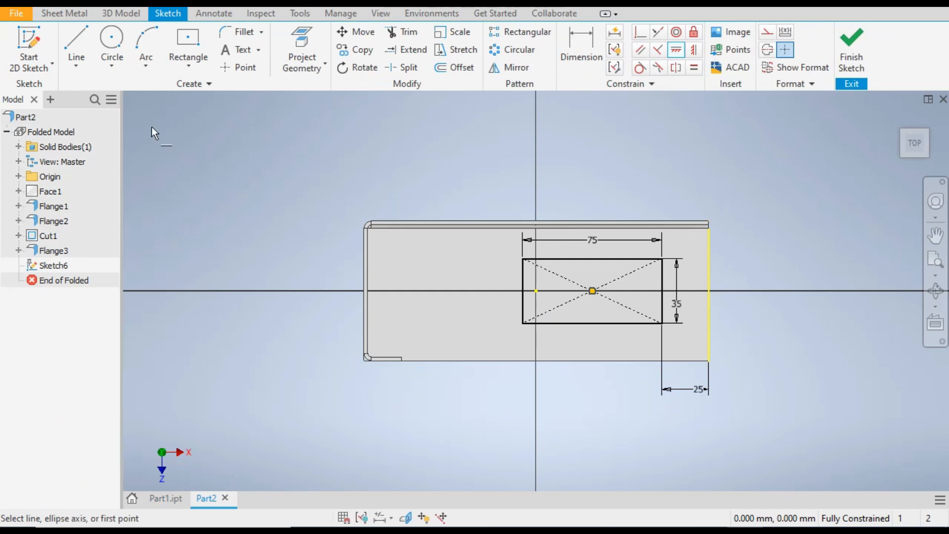
{"action": "left_click", "coordinate": [112, 65]}
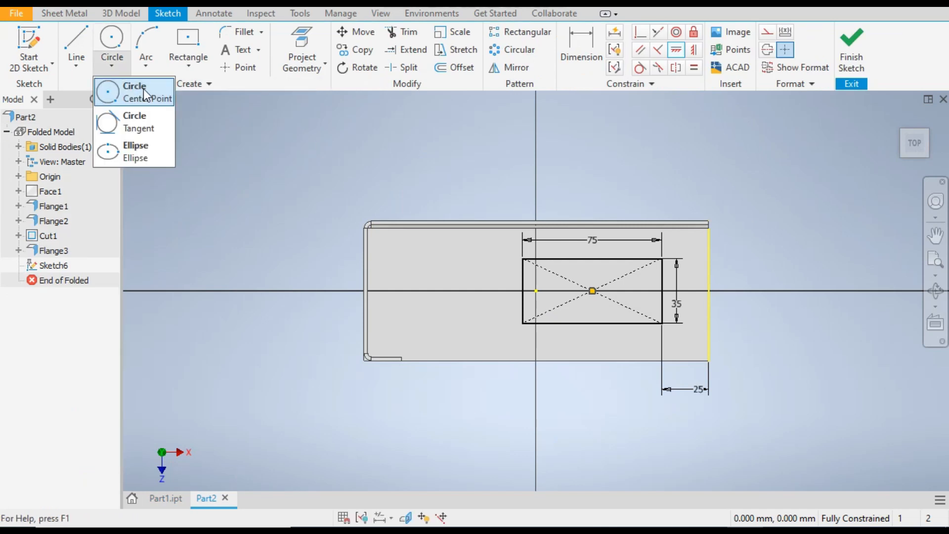
{"action": "left_click", "coordinate": [147, 95]}
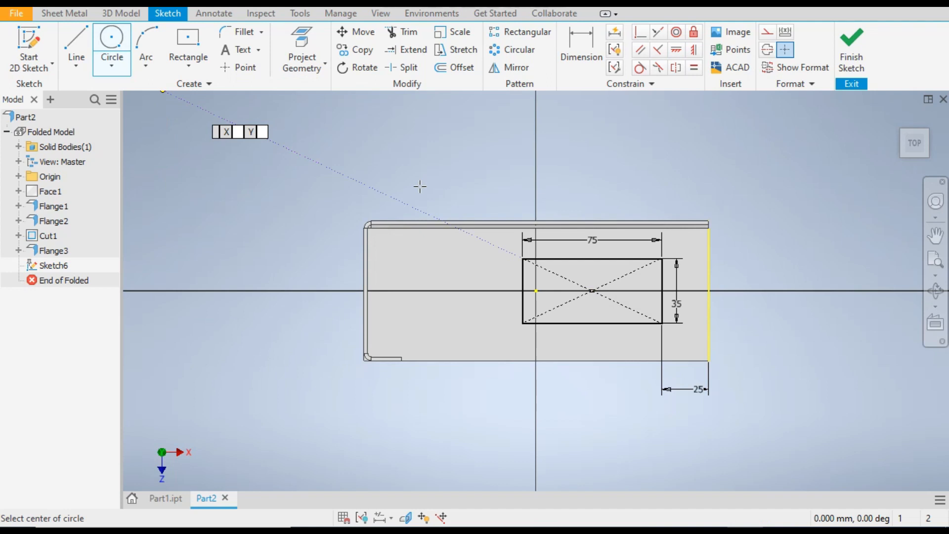
{"action": "scroll", "coordinate": [592, 292], "scroll_direction": "up", "scroll_amount": 5}
{"action": "scroll", "coordinate": [534, 238], "scroll_direction": "down", "scroll_amount": 5}
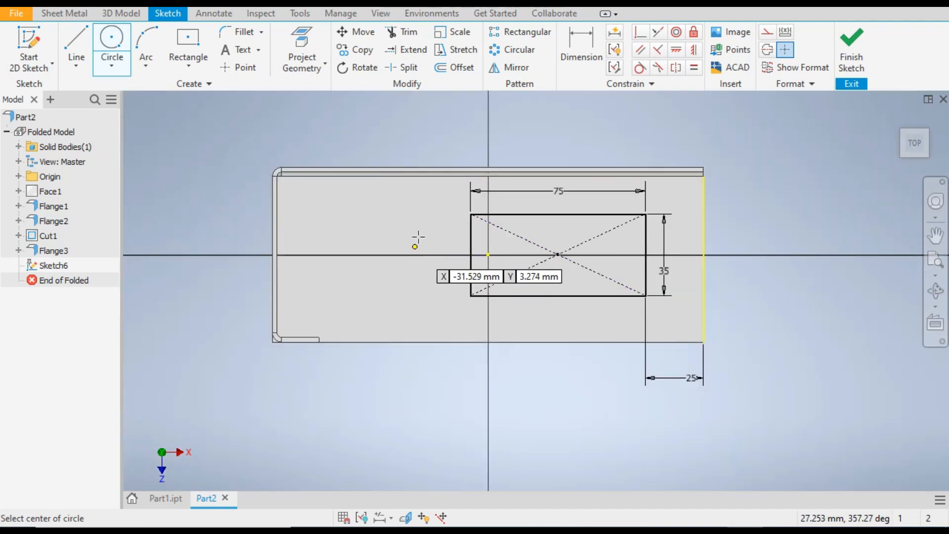
{"action": "left_click", "coordinate": [437, 225]}
{"action": "left_click", "coordinate": [455, 225]}
{"action": "left_click", "coordinate": [438, 284]}
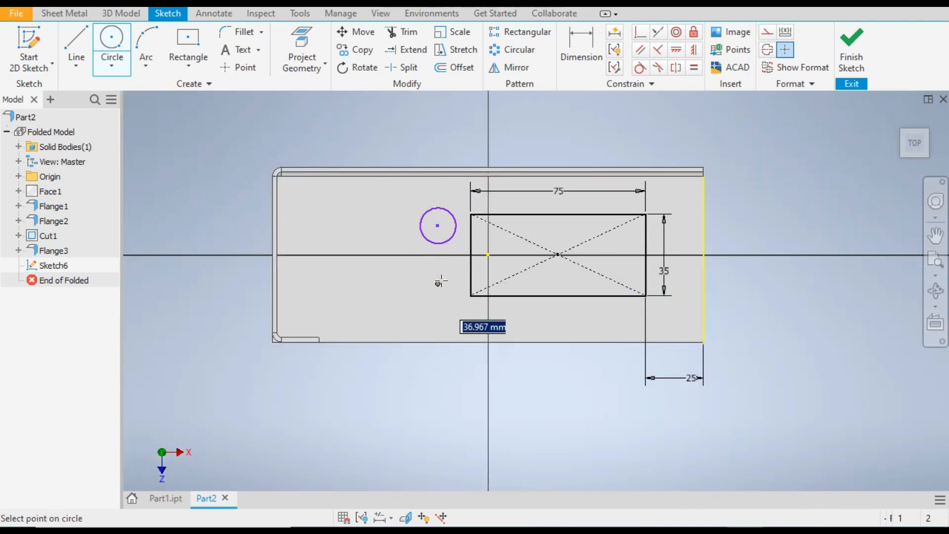
{"action": "left_click", "coordinate": [448, 295]}
{"action": "left_click", "coordinate": [680, 255]}
{"action": "left_click", "coordinate": [692, 254]}
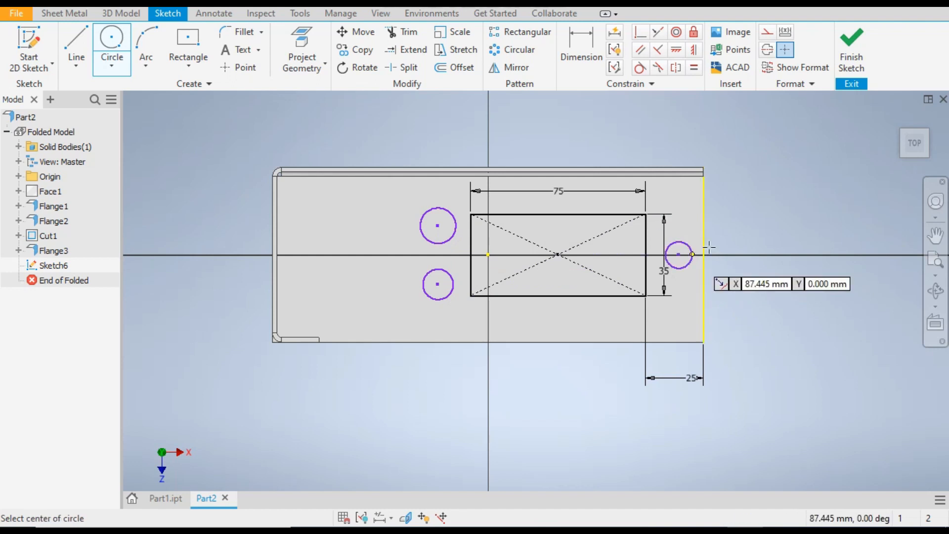
{"action": "right_click", "coordinate": [727, 115]}
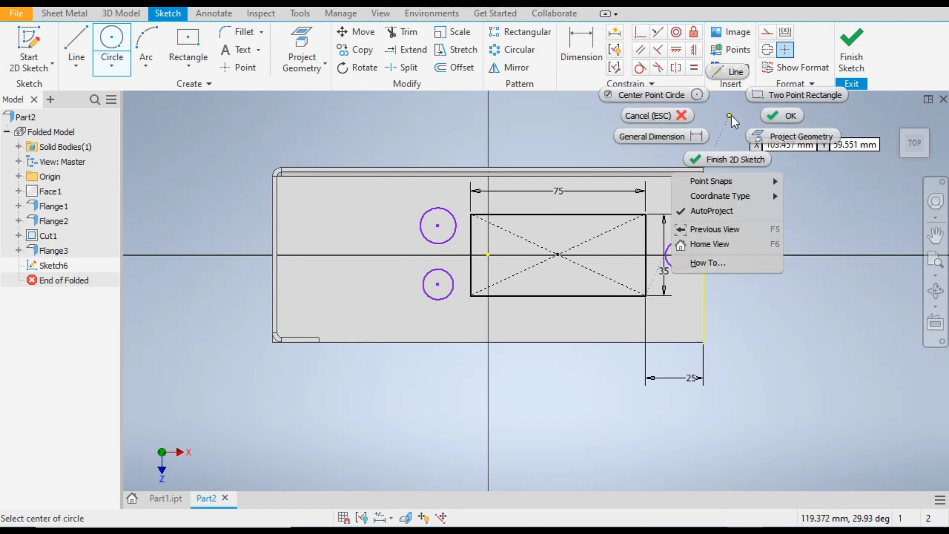
{"action": "left_click", "coordinate": [778, 114]}
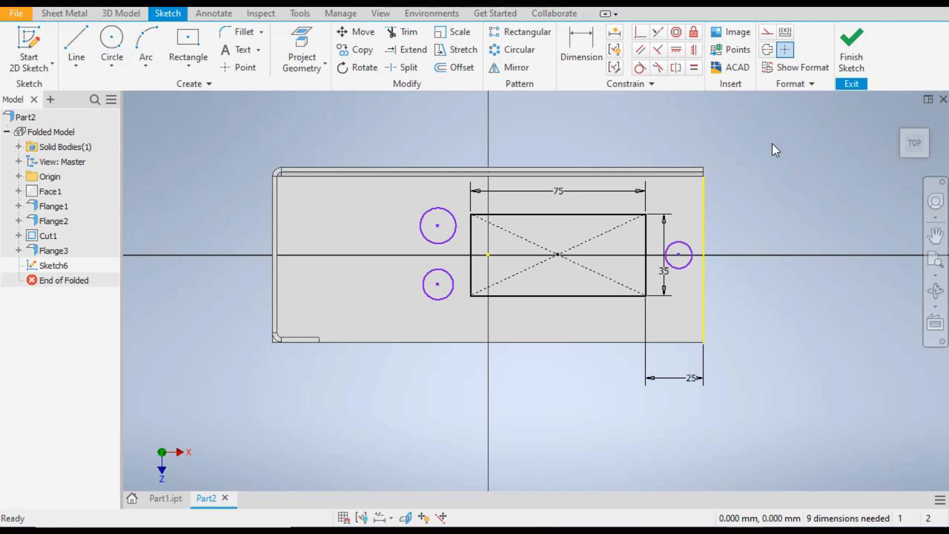
Make the three hole circles on the base equal in size with equal constraints.
{"action": "left_click", "coordinate": [696, 73]}
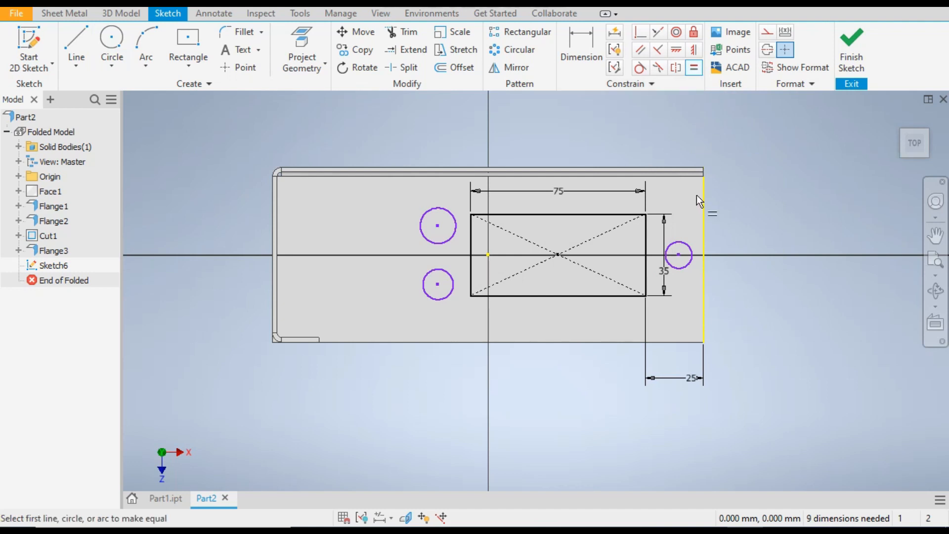
{"action": "left_click", "coordinate": [687, 253]}
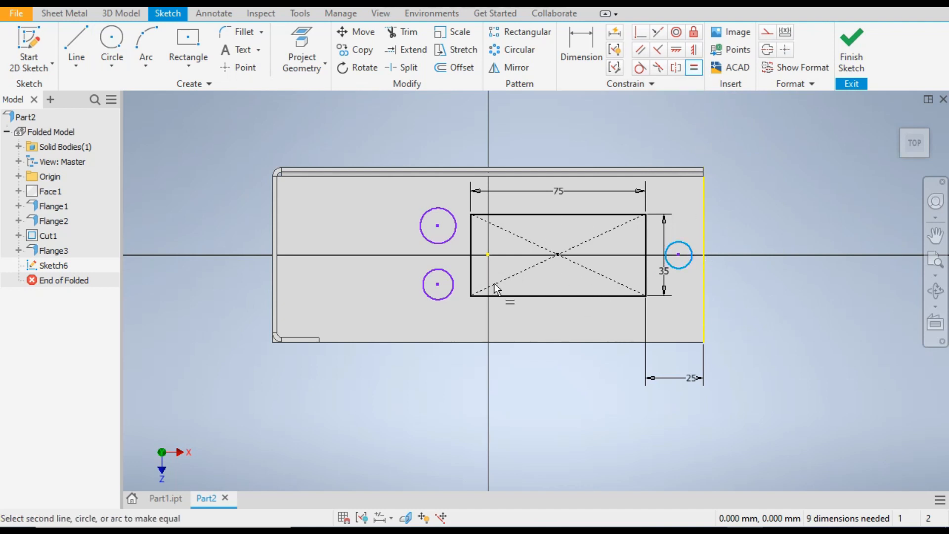
{"action": "left_click", "coordinate": [450, 275]}
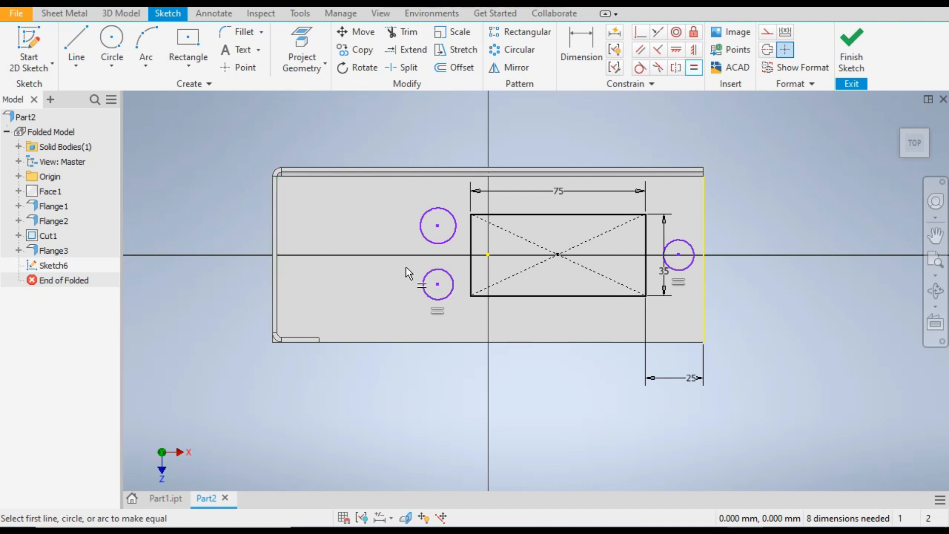
{"action": "left_click", "coordinate": [449, 281]}
{"action": "left_click", "coordinate": [451, 237]}
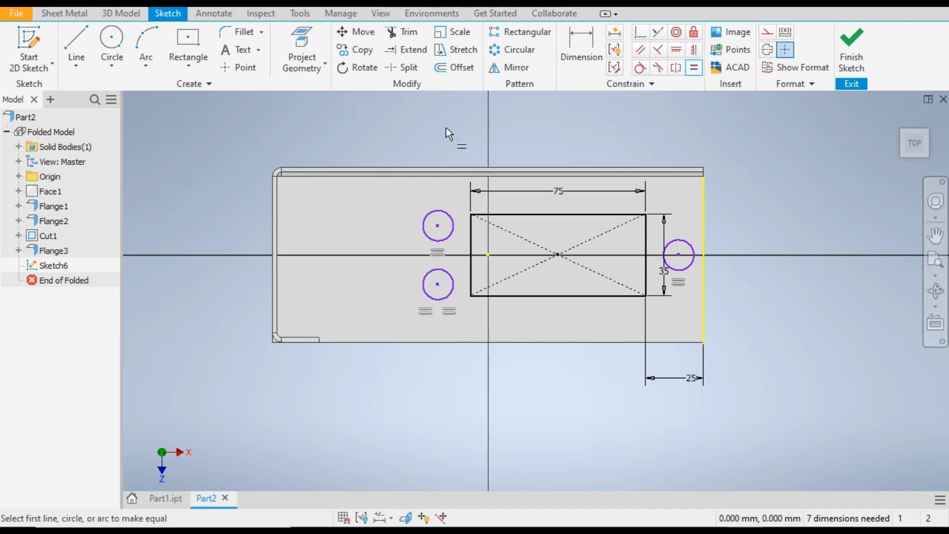
Set the diameter of the circle near the base's free end to 7 mm.
{"action": "left_click", "coordinate": [589, 47]}
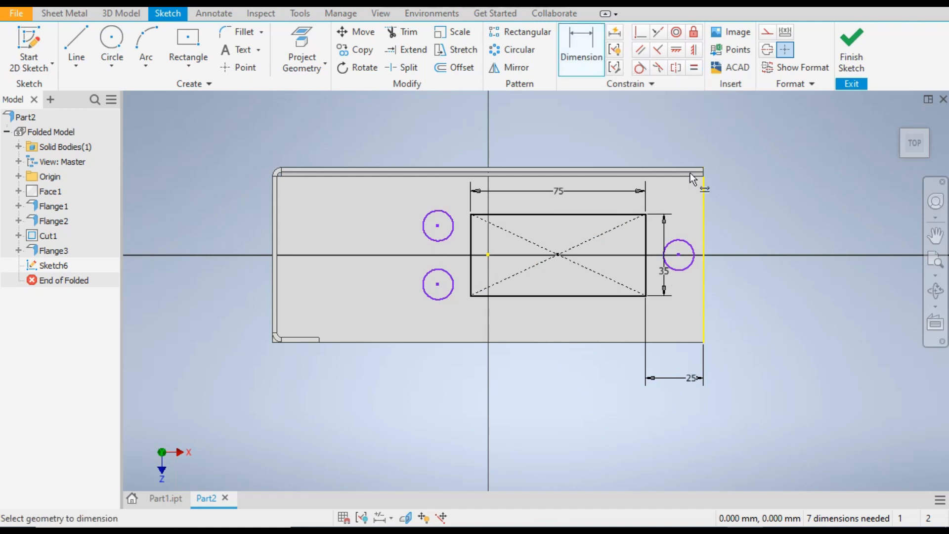
{"action": "left_click", "coordinate": [697, 252]}
{"action": "left_click", "coordinate": [736, 220]}
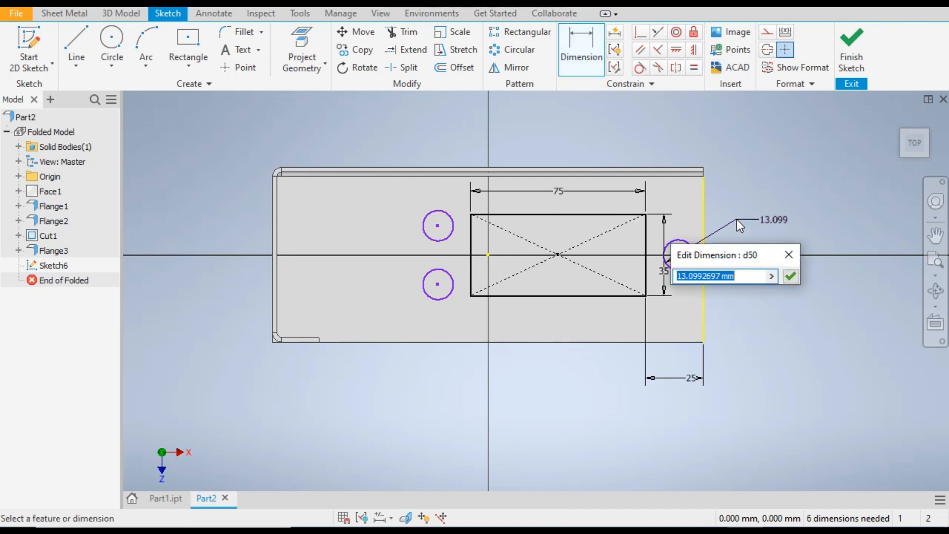
{"action": "type", "text": "7"}
{"action": "key", "text": "Return"}
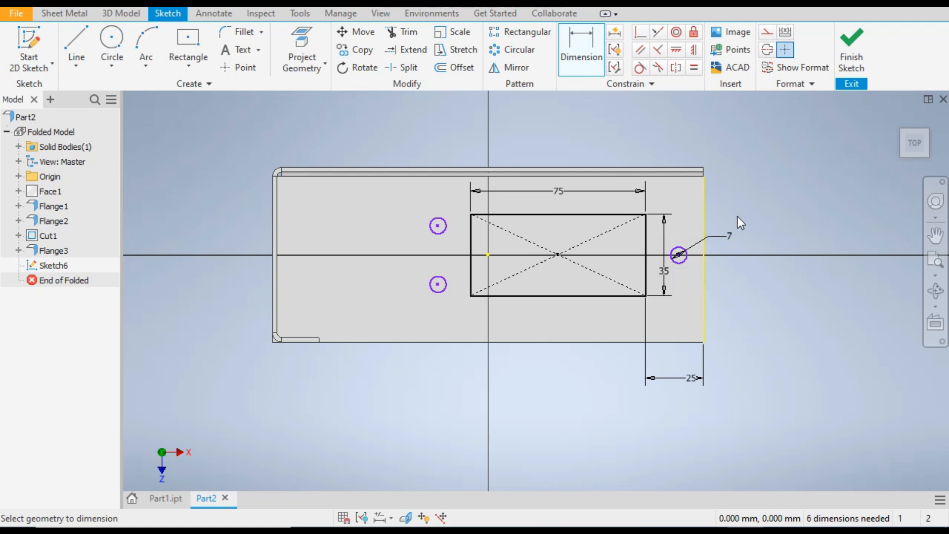
Set the distance from the long flange's outer edge to the centre of the nearer circle beside the end flange to 25 mm.
{"action": "left_click", "coordinate": [435, 168]}
{"action": "left_click", "coordinate": [438, 226]}
{"action": "left_click", "coordinate": [401, 207]}
{"action": "type", "text": "25"}
{"action": "key", "text": "Return"}
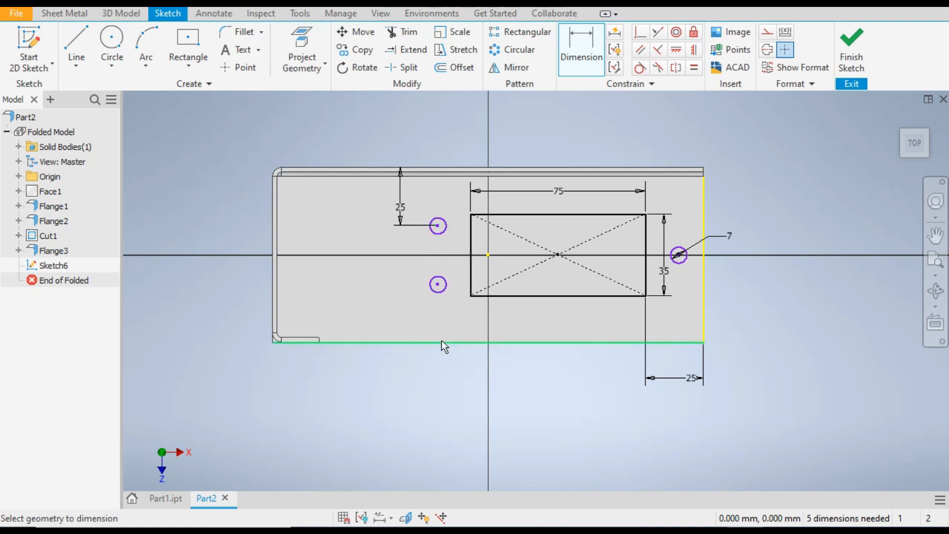
Set the distance from the base's open long edge to the centre of the other circle beside the end flange to 25 mm.
{"action": "left_click", "coordinate": [441, 342]}
{"action": "left_click", "coordinate": [438, 284]}
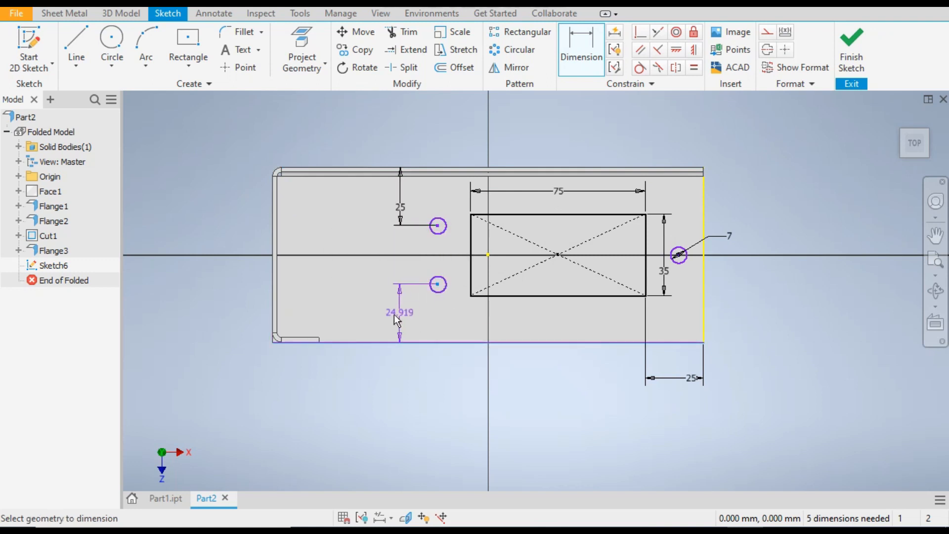
{"action": "left_click", "coordinate": [393, 314]}
{"action": "type", "text": "25"}
{"action": "key", "text": "Return"}
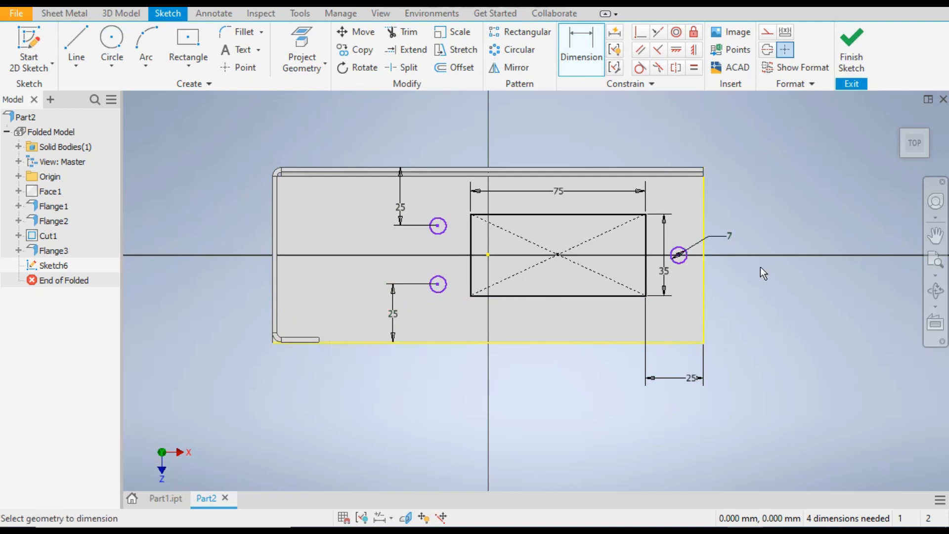
{"action": "key", "text": "Escape"}
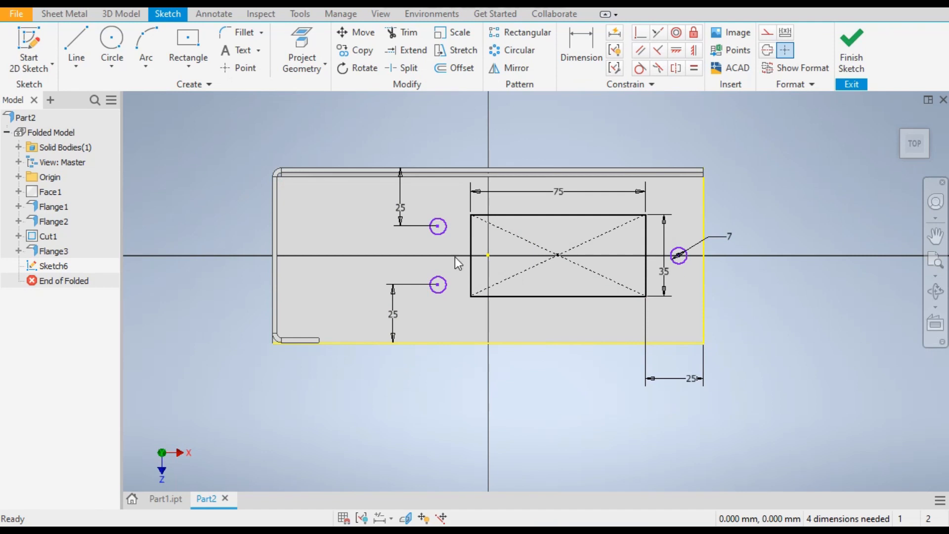
Set the distance between the rectangle's short side facing the end flange and the centre of the circle near the open long edge to 25 mm.
{"action": "left_click", "coordinate": [581, 49]}
{"action": "left_click", "coordinate": [470, 261]}
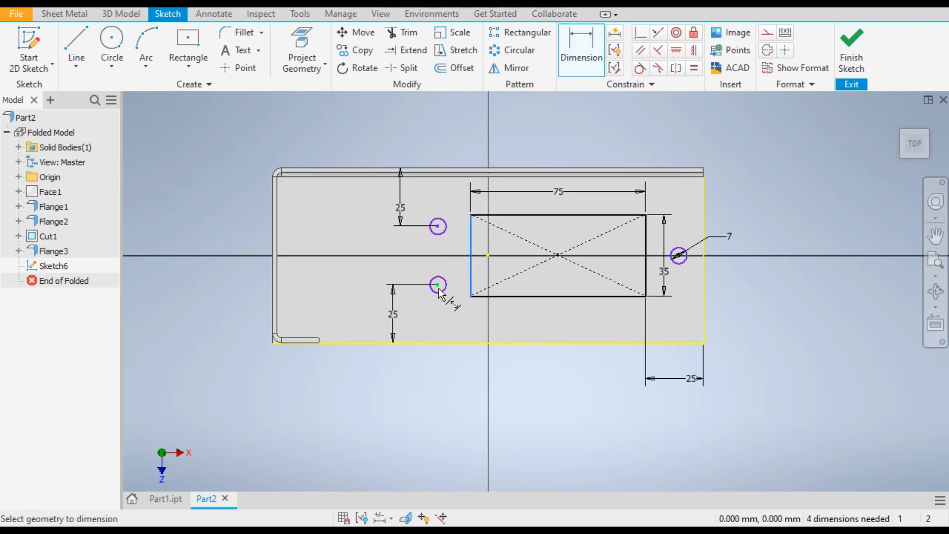
{"action": "left_click", "coordinate": [448, 319]}
{"action": "type", "text": "25"}
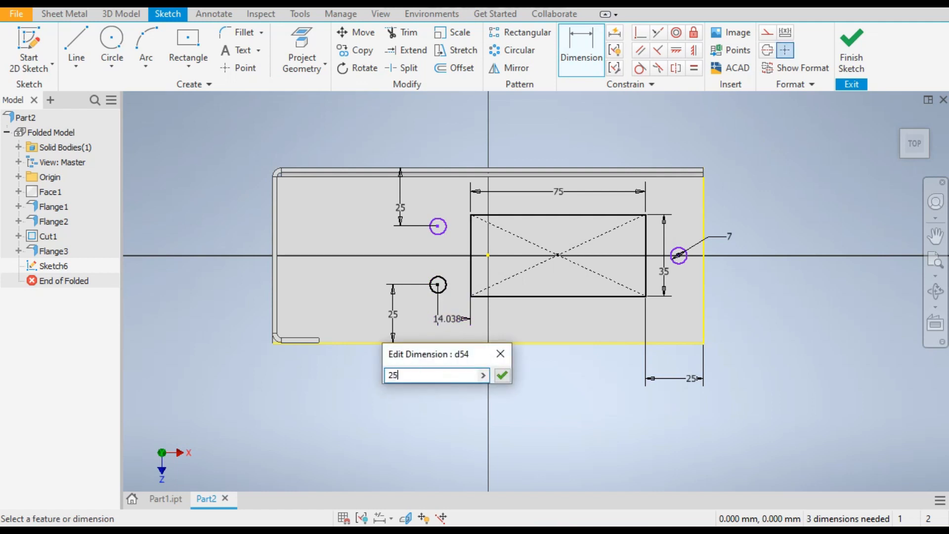
{"action": "key", "text": "Return"}
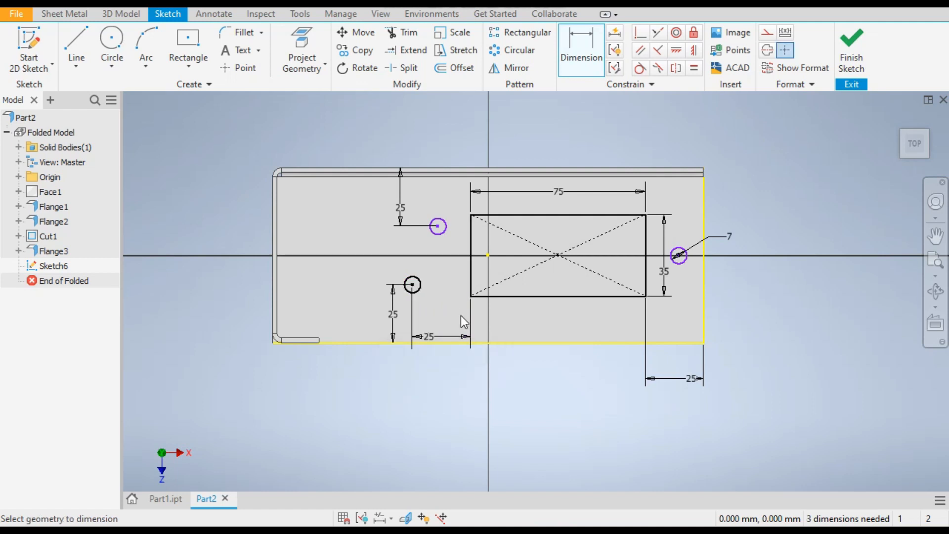
{"action": "right_click", "coordinate": [682, 134]}
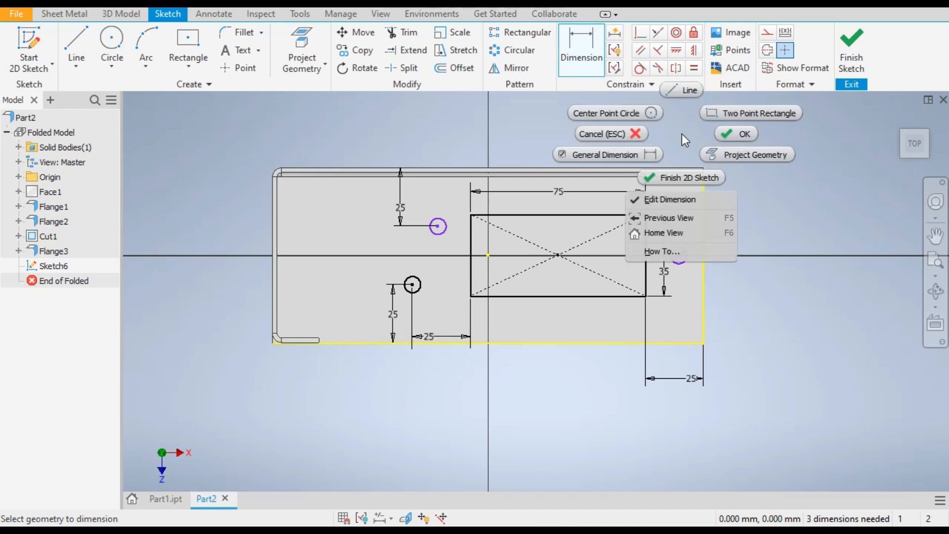
{"action": "left_click", "coordinate": [725, 134]}
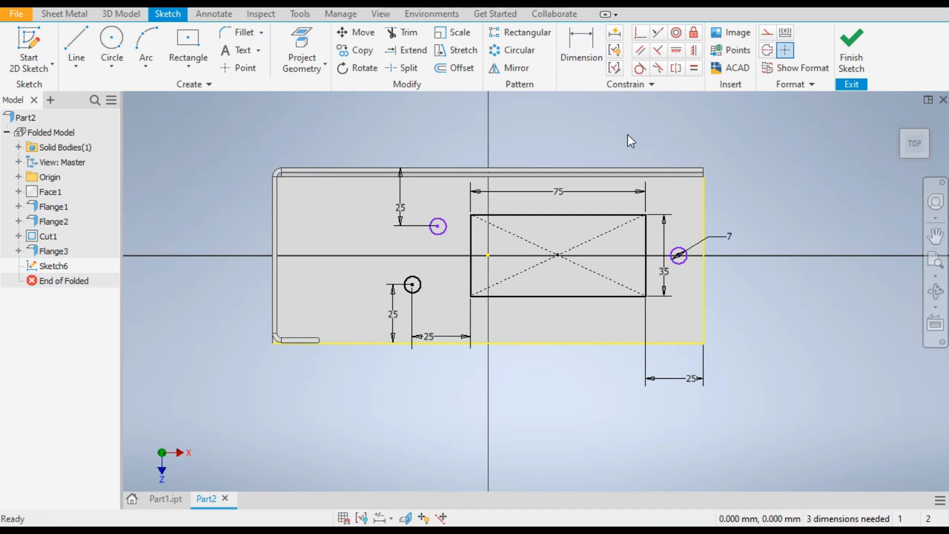
Align the centres of the two circles beside the end flange with a vertical constraint.
{"action": "left_click", "coordinate": [694, 50]}
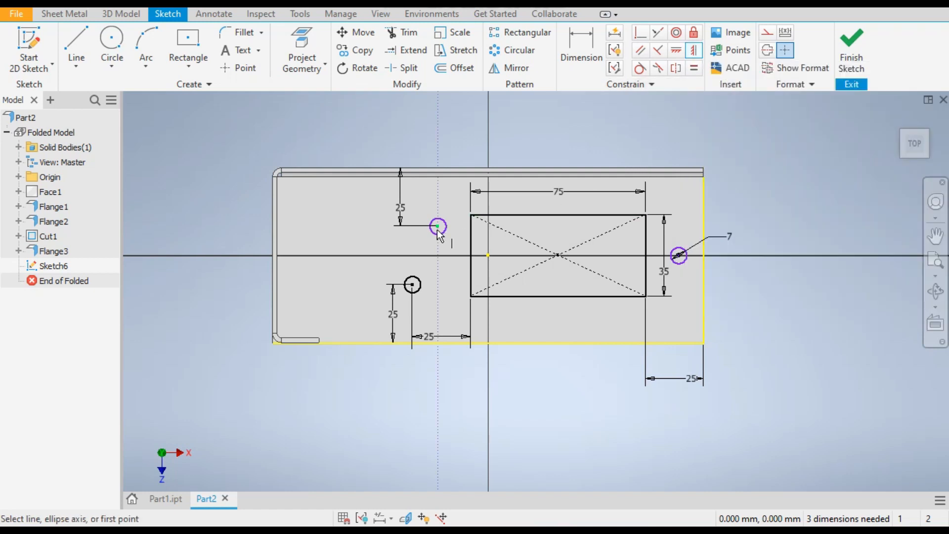
{"action": "left_click", "coordinate": [437, 226]}
{"action": "left_click", "coordinate": [412, 285]}
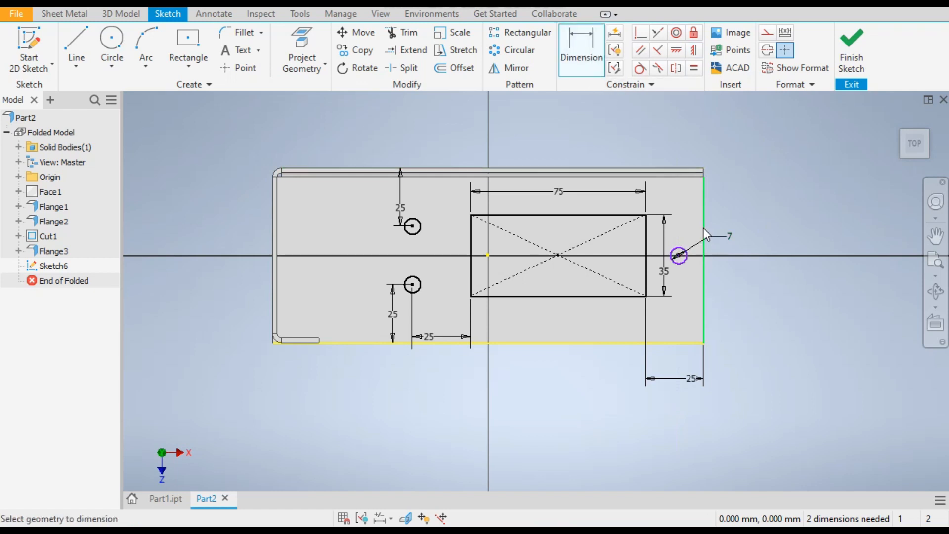
Set the distance from the base's free end edge to the centre of the nearby circle to 10 mm.
{"action": "left_click", "coordinate": [713, 276]}
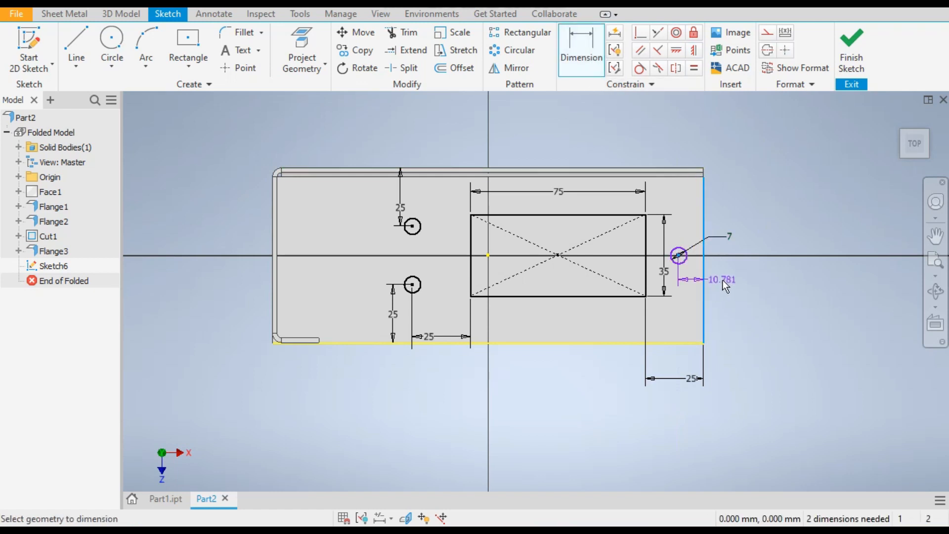
{"action": "left_click", "coordinate": [722, 280]}
{"action": "type", "text": "10"}
{"action": "key", "text": "Return"}
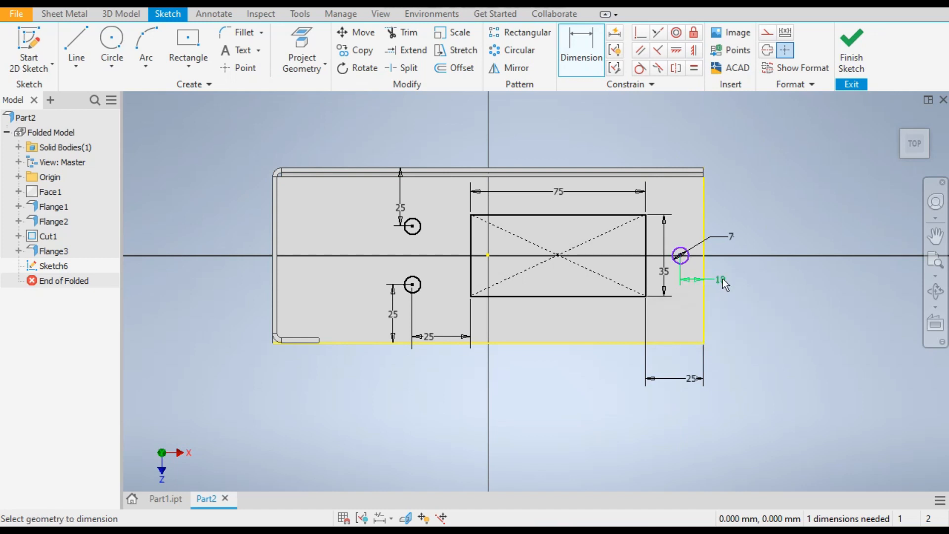
Align the free-end circle's centre with the sketch origin using a horizontal constraint, and finish the sketch.
{"action": "left_click", "coordinate": [672, 50]}
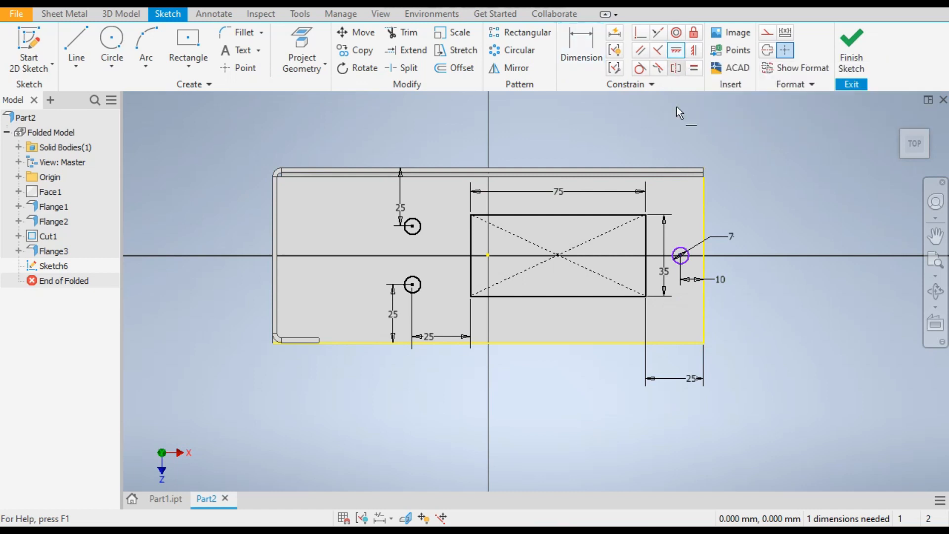
{"action": "left_click", "coordinate": [682, 256]}
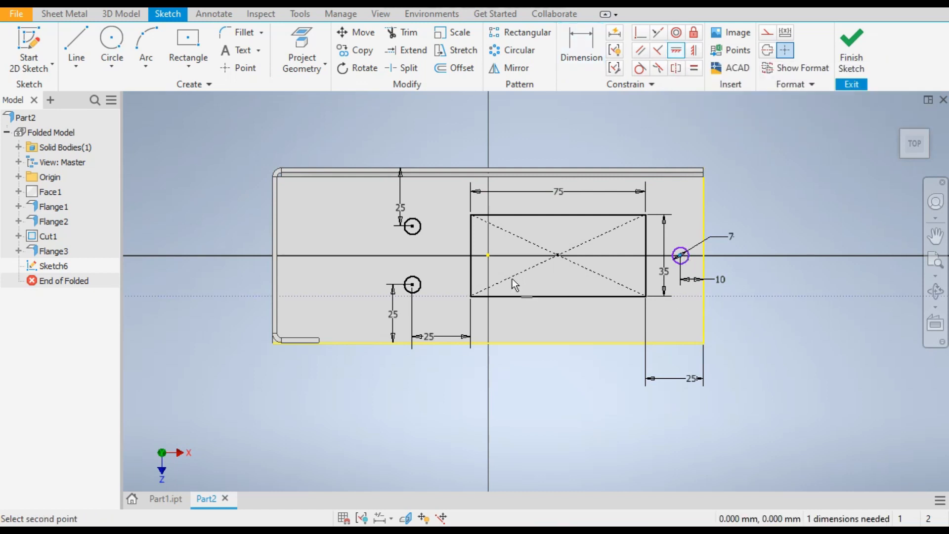
{"action": "left_click", "coordinate": [488, 255]}
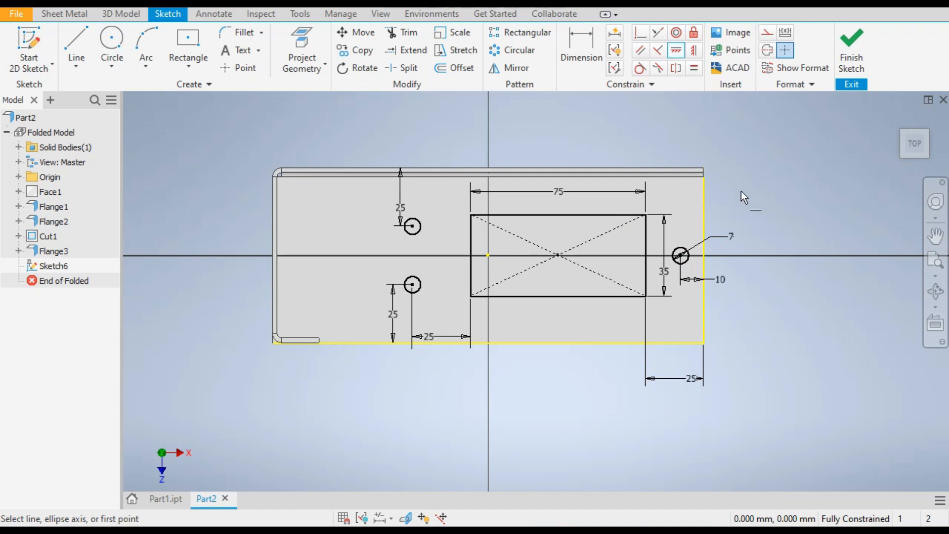
{"action": "left_click", "coordinate": [851, 64]}
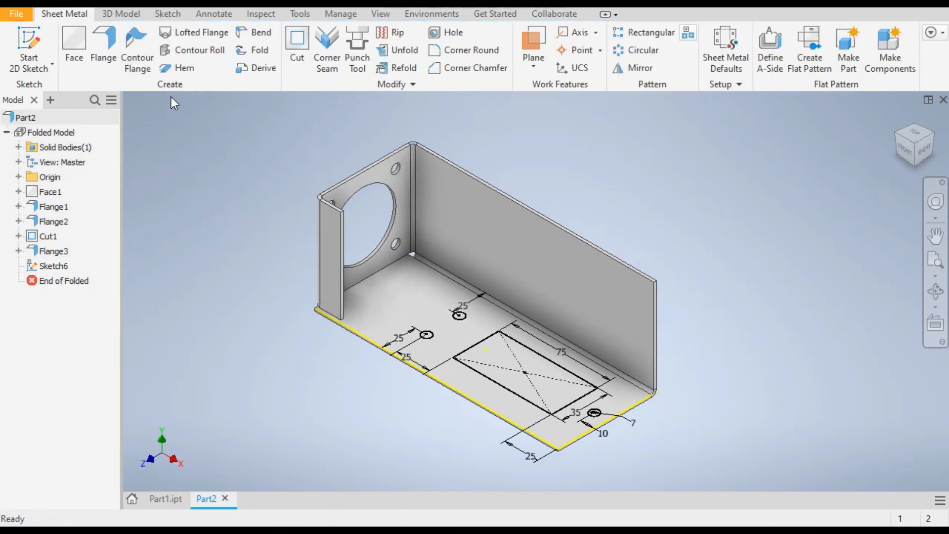
Cut the rectangle and the three circles through the base by the sheet Thickness.
{"action": "left_click", "coordinate": [296, 47]}
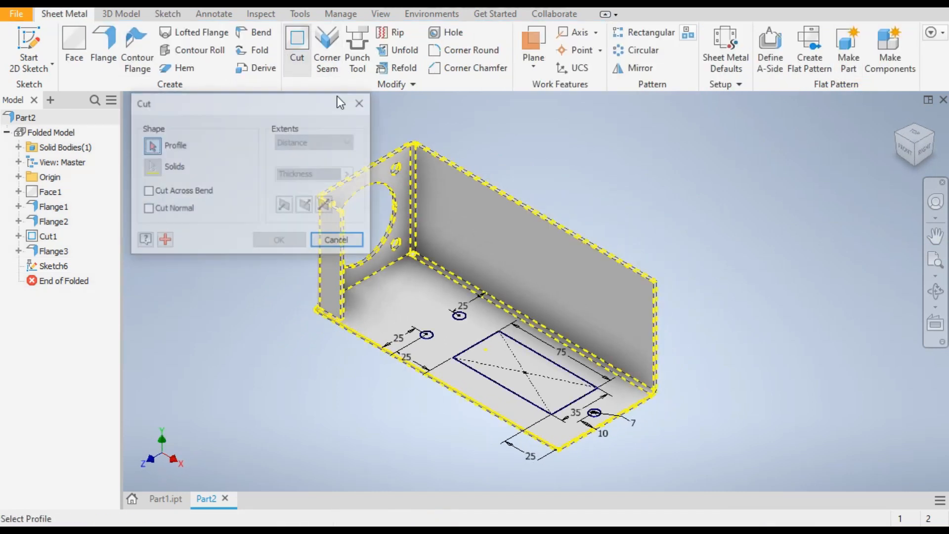
{"action": "left_click", "coordinate": [496, 348]}
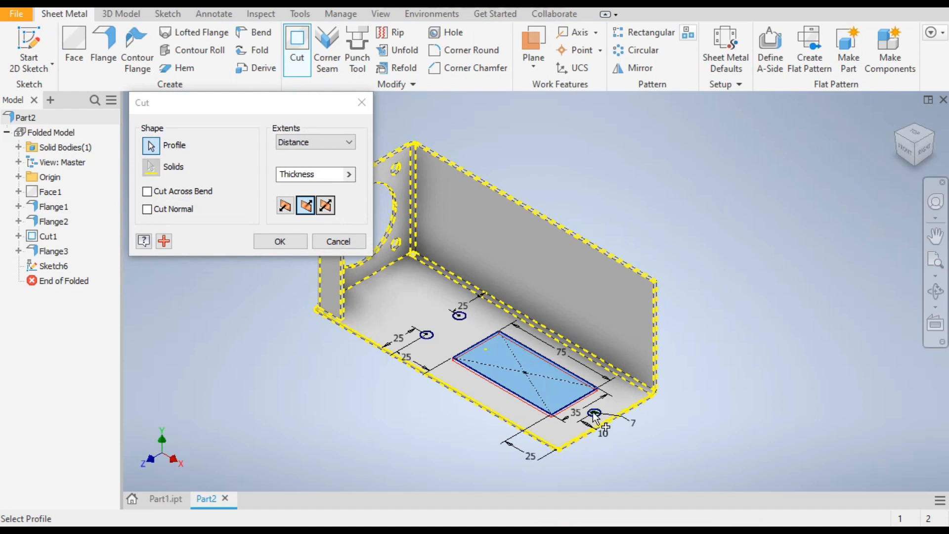
{"action": "left_click", "coordinate": [426, 335]}
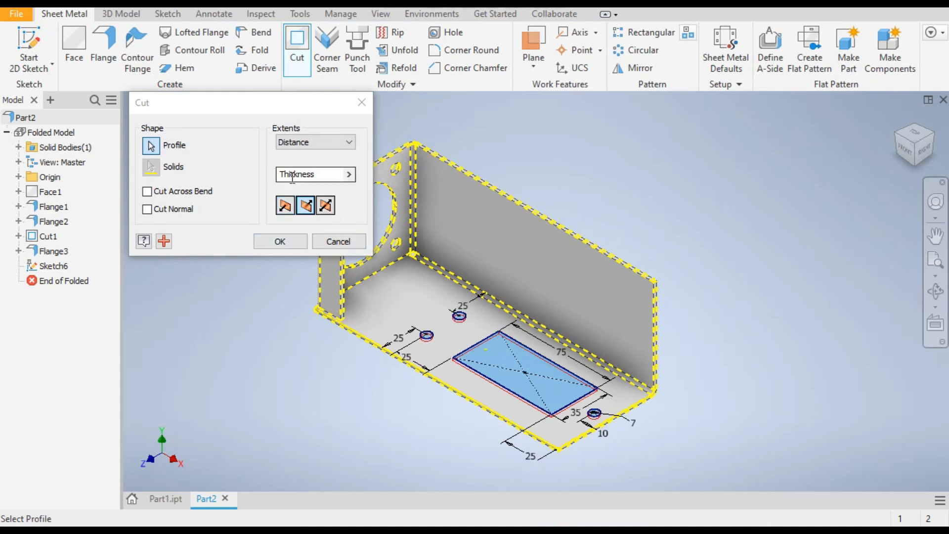
{"action": "left_click", "coordinate": [289, 244]}
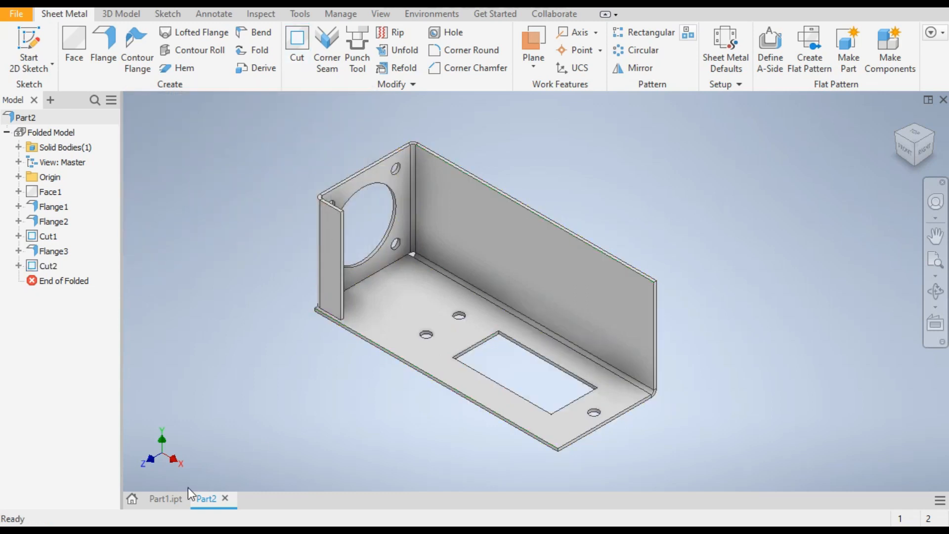
Round the four corners of the base's rectangular opening with a 10 mm Corner Round.
{"action": "left_click", "coordinate": [168, 498]}
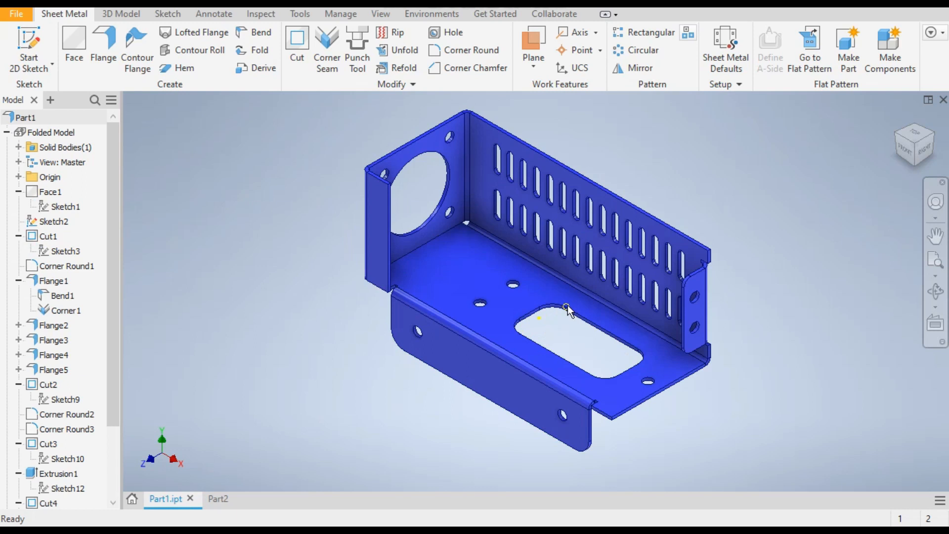
{"action": "left_click", "coordinate": [223, 498]}
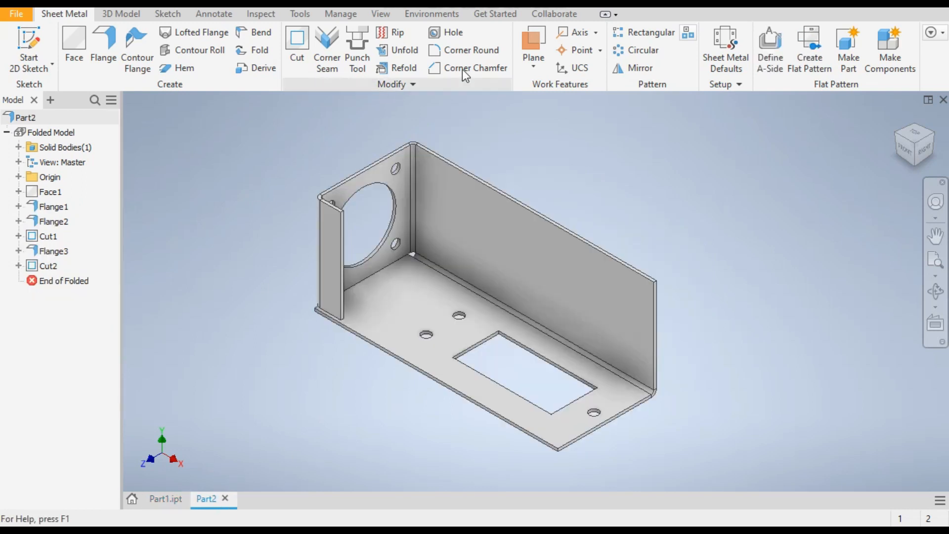
{"action": "left_click", "coordinate": [461, 50]}
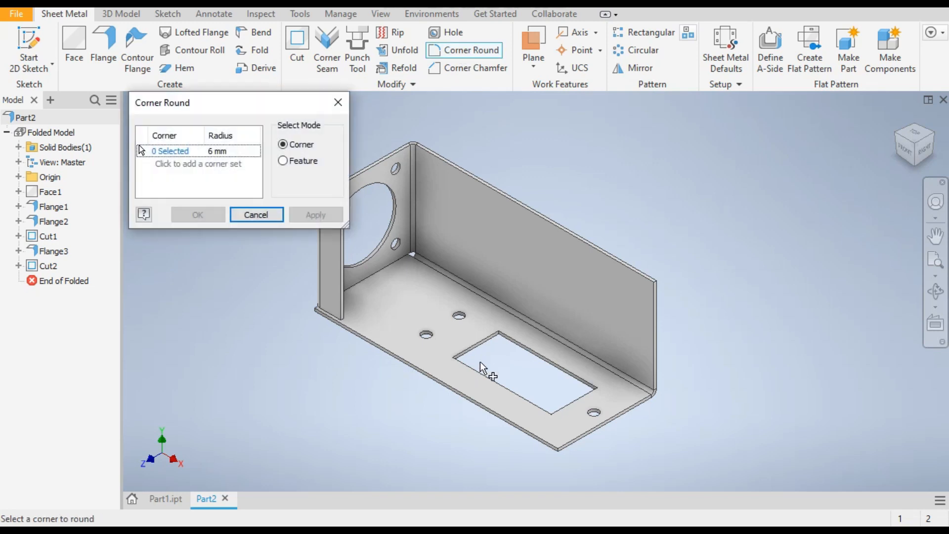
{"action": "left_click", "coordinate": [220, 153]}
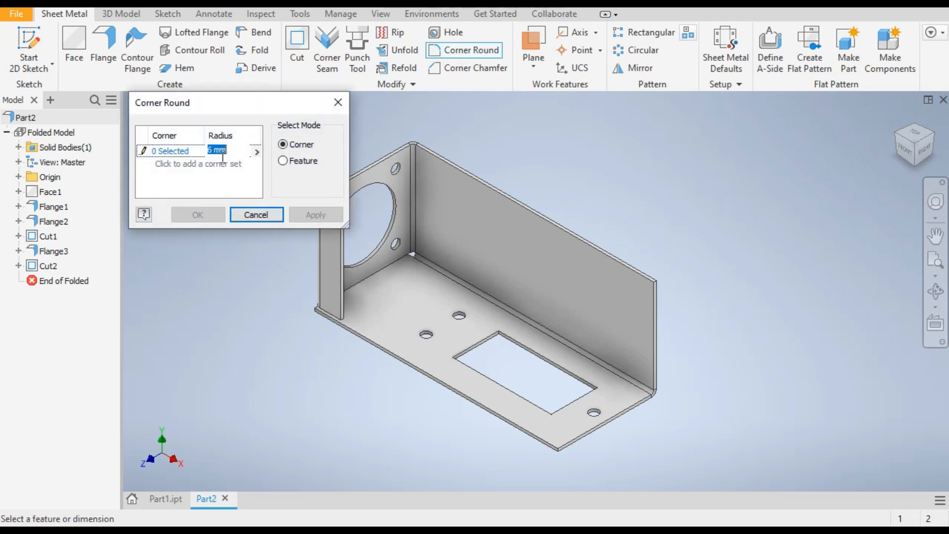
{"action": "type", "text": "10"}
{"action": "left_click", "coordinate": [167, 153]}
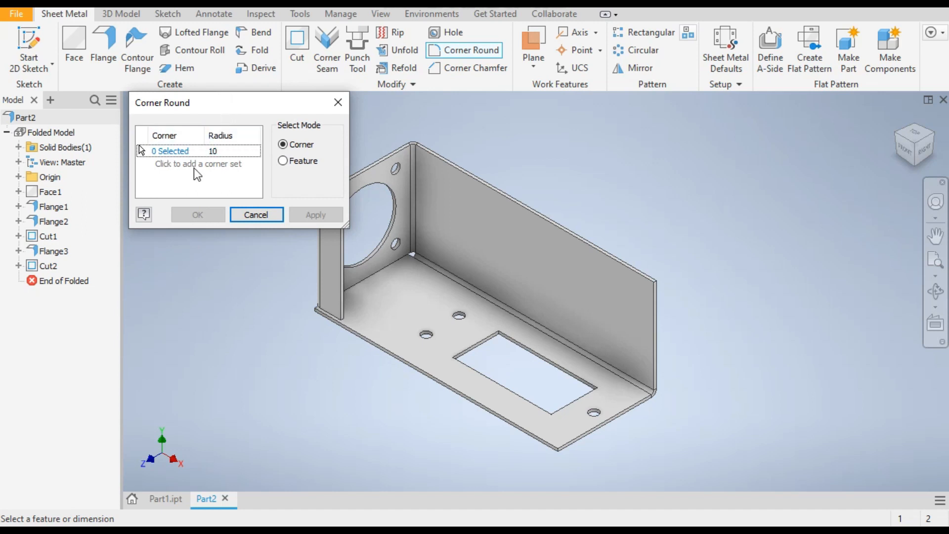
{"action": "scroll", "coordinate": [489, 336], "scroll_direction": "up", "scroll_amount": 5}
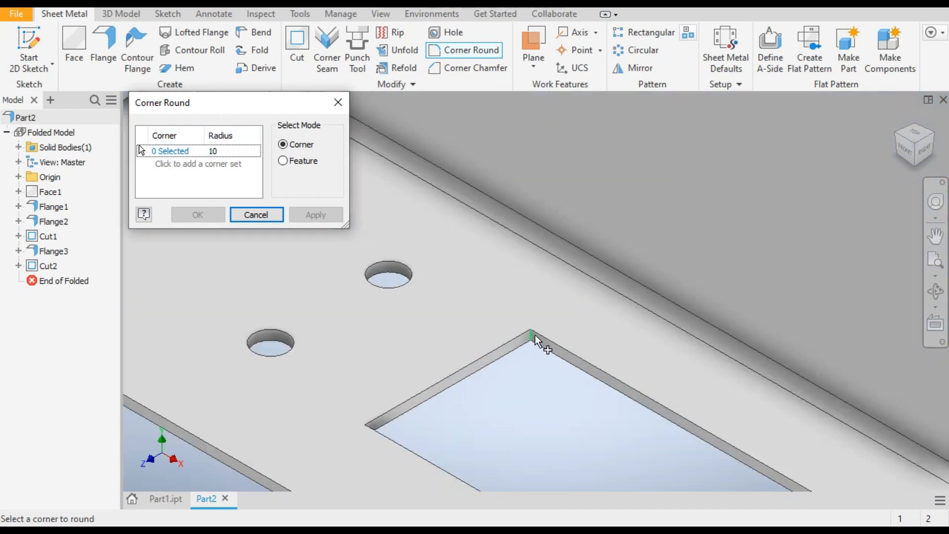
{"action": "left_click", "coordinate": [533, 335]}
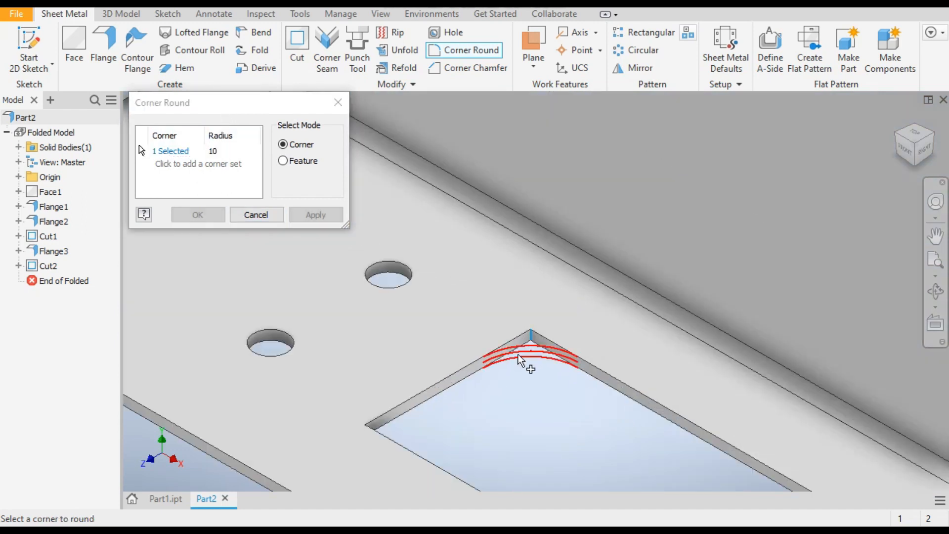
{"action": "left_click", "coordinate": [368, 435]}
{"action": "scroll", "coordinate": [381, 345], "scroll_direction": "down", "scroll_amount": 3}
{"action": "scroll", "coordinate": [579, 403], "scroll_direction": "up", "scroll_amount": 5}
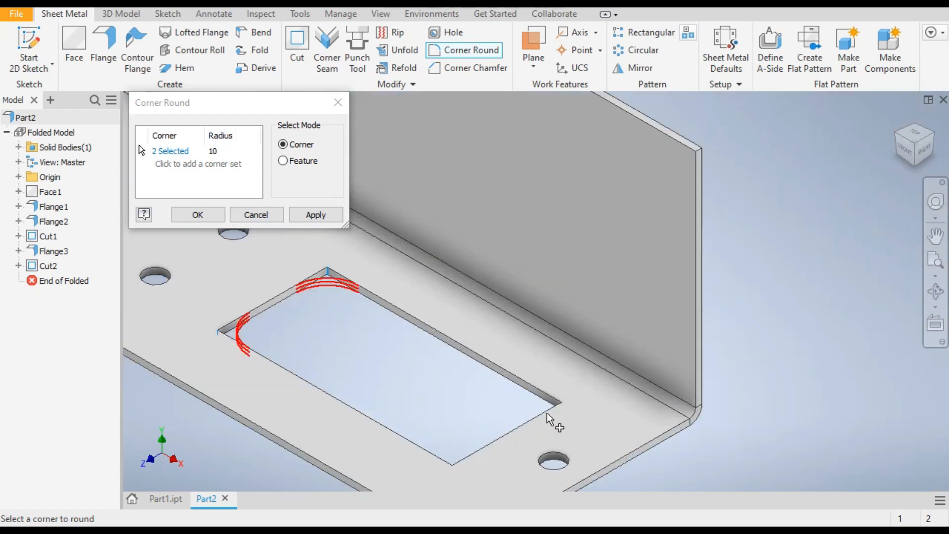
{"action": "left_click", "coordinate": [575, 397]}
{"action": "scroll", "coordinate": [534, 346], "scroll_direction": "down", "scroll_amount": 5}
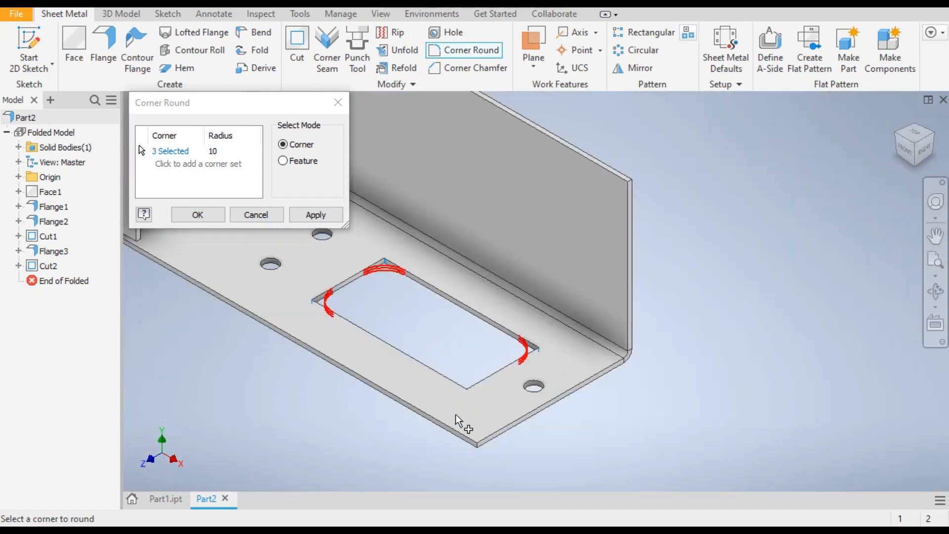
{"action": "left_click", "coordinate": [469, 394]}
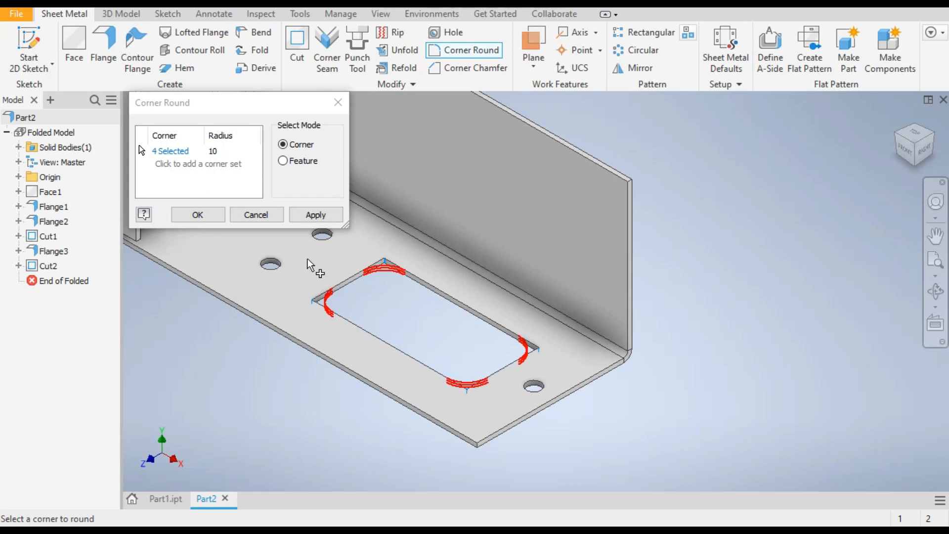
{"action": "left_click", "coordinate": [312, 215]}
{"action": "scroll", "coordinate": [486, 294], "scroll_direction": "down", "scroll_amount": 5}
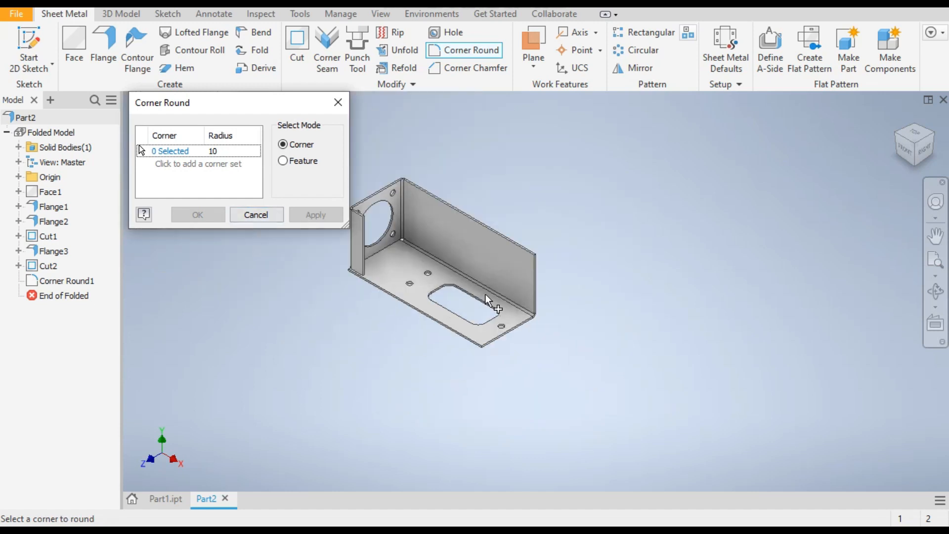
{"action": "left_click", "coordinate": [266, 218]}
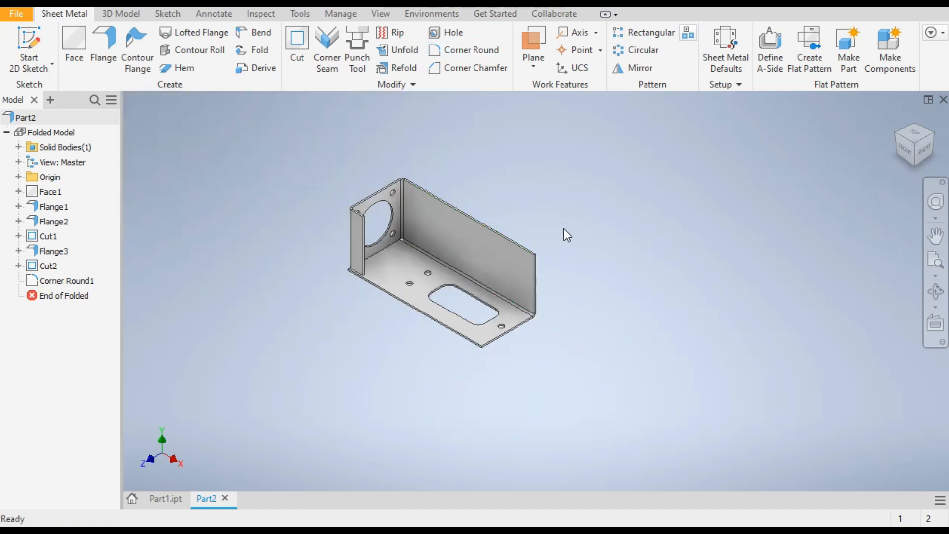
Check the reference part Part1, and start a sketch on the outer face of Part2's long side flange.
{"action": "left_click", "coordinate": [173, 498]}
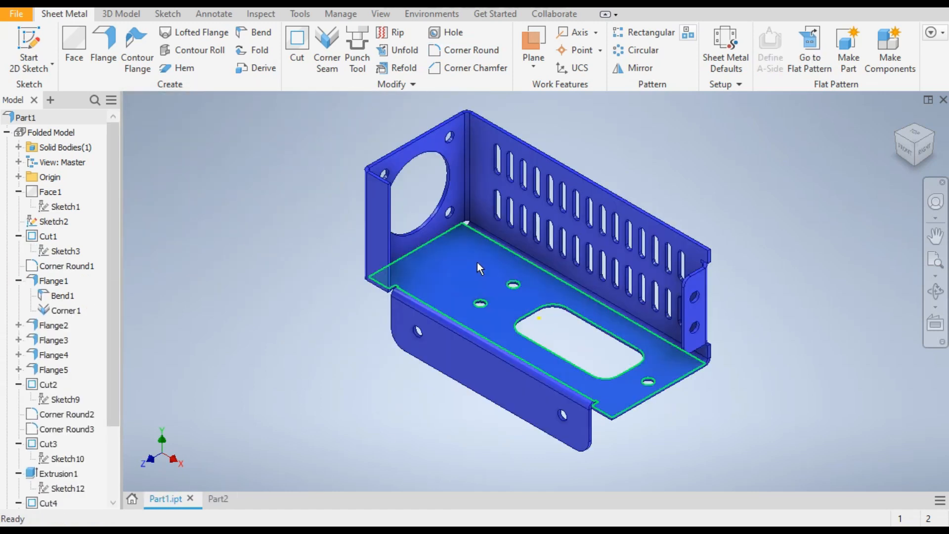
{"action": "left_click", "coordinate": [223, 499]}
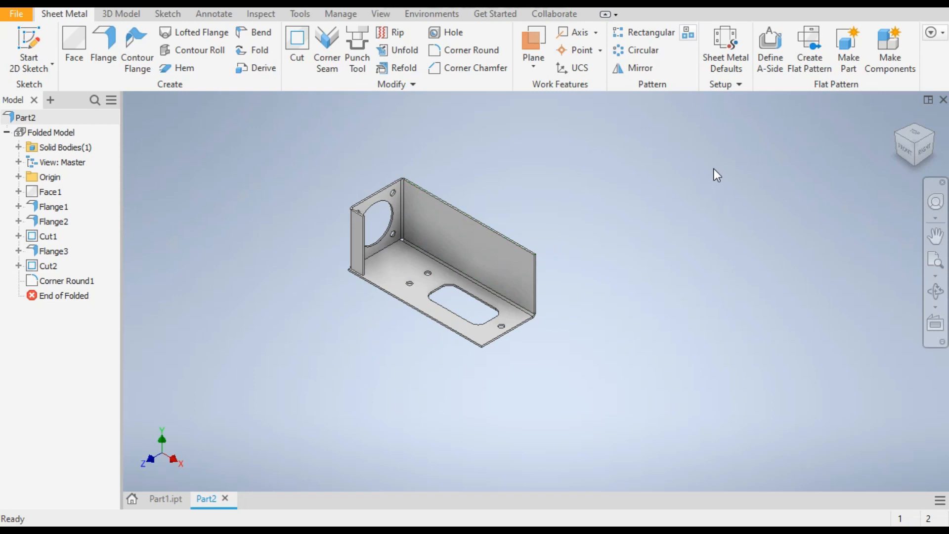
{"action": "left_click", "coordinate": [936, 140]}
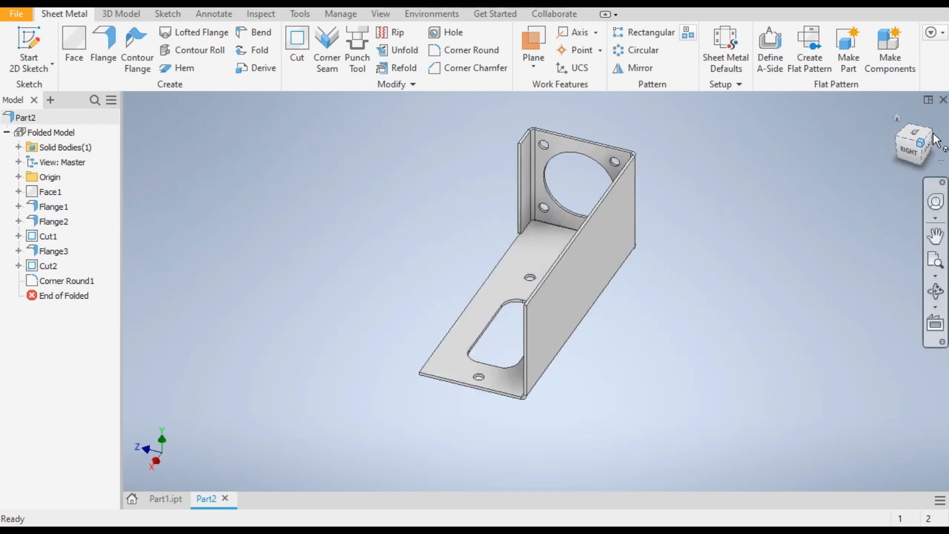
{"action": "left_click", "coordinate": [574, 313]}
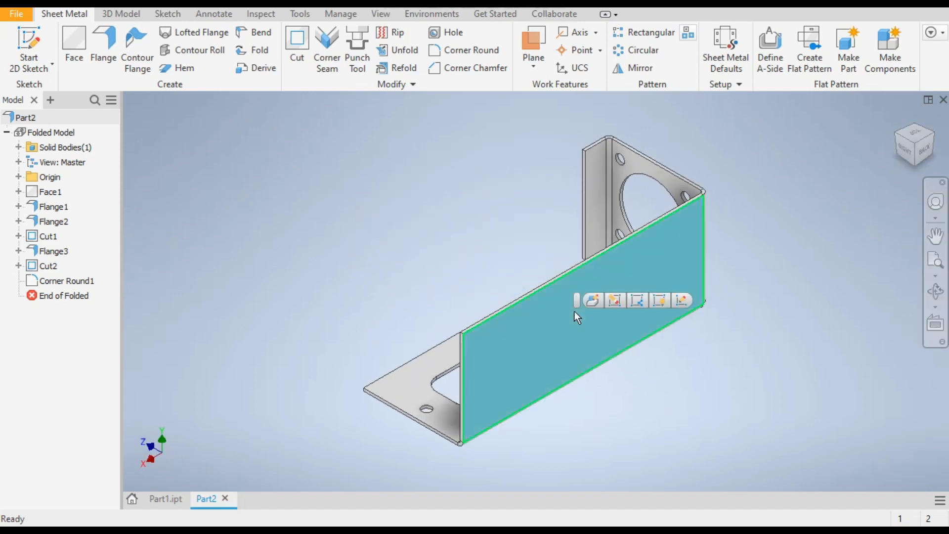
{"action": "left_click", "coordinate": [30, 39]}
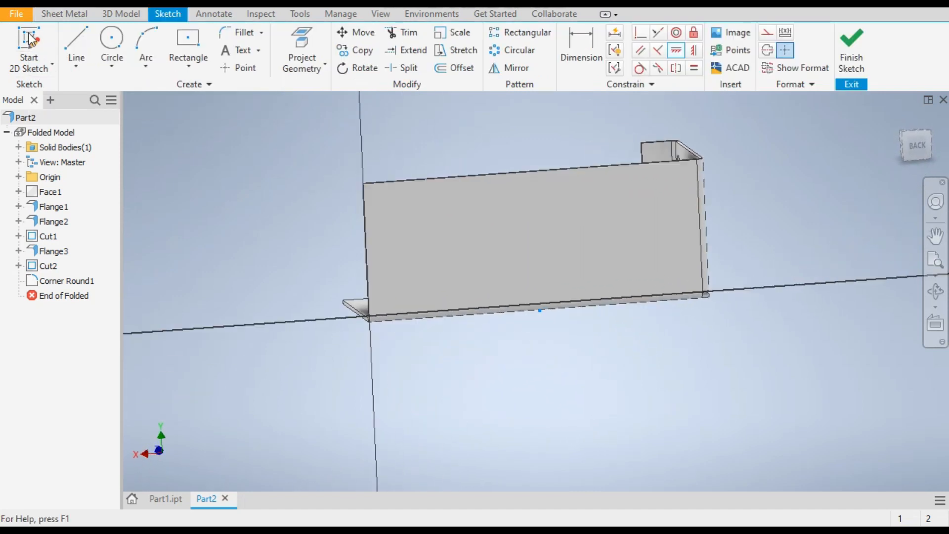
Sketch a vertical center-to-center slot about 15.6 mm between centres and 5.8 mm wide, near the flange's upper corner by the end flange.
{"action": "left_click", "coordinate": [189, 69]}
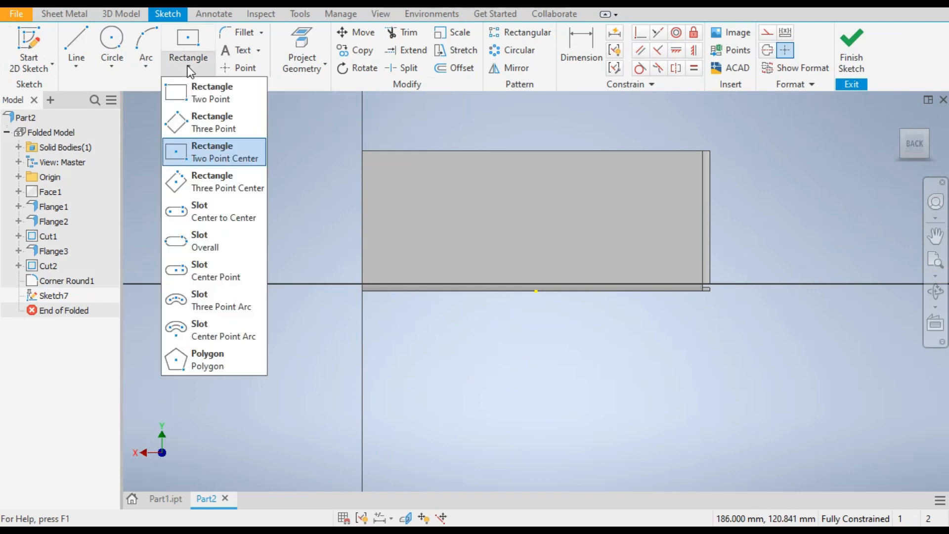
{"action": "left_click", "coordinate": [206, 200]}
{"action": "scroll", "coordinate": [713, 173], "scroll_direction": "up", "scroll_amount": 3}
{"action": "left_click", "coordinate": [618, 161]}
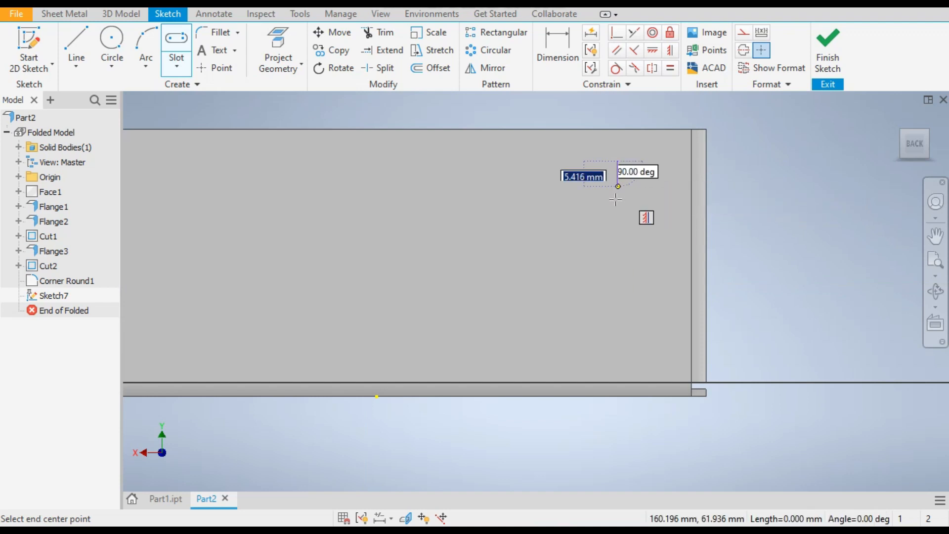
{"action": "left_click", "coordinate": [617, 217]}
{"action": "left_click", "coordinate": [631, 213]}
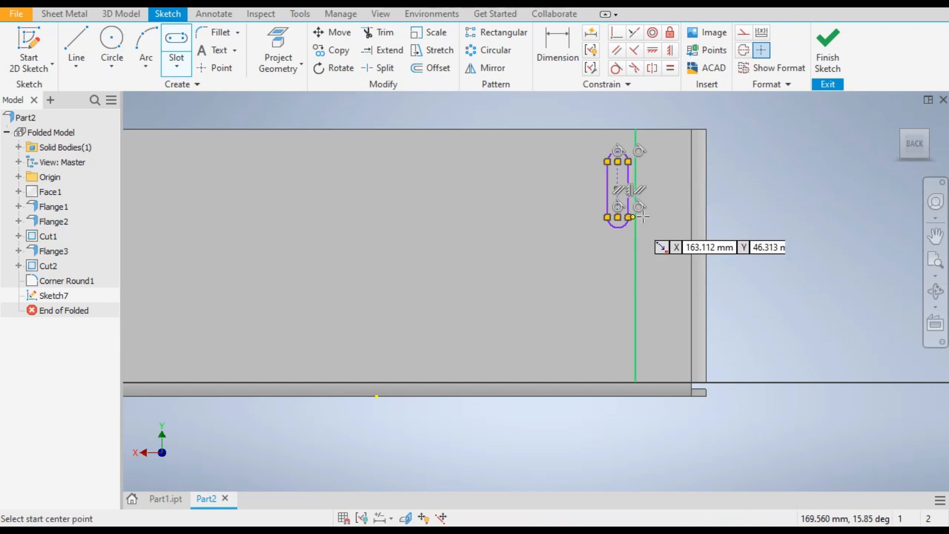
{"action": "scroll", "coordinate": [618, 207], "scroll_direction": "down", "scroll_amount": 2}
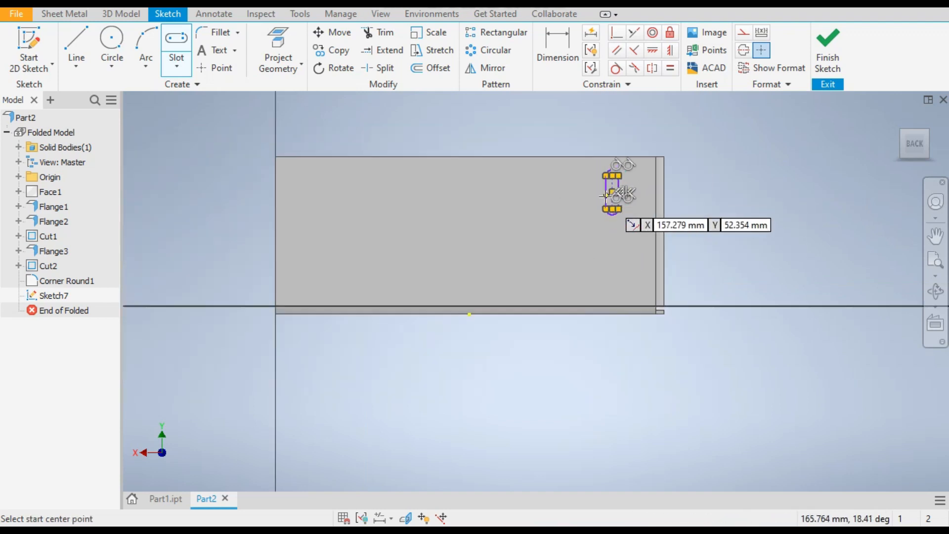
Set the distance from the flange's upper edge to the slot's centre point to 20 mm.
{"action": "left_click", "coordinate": [557, 60]}
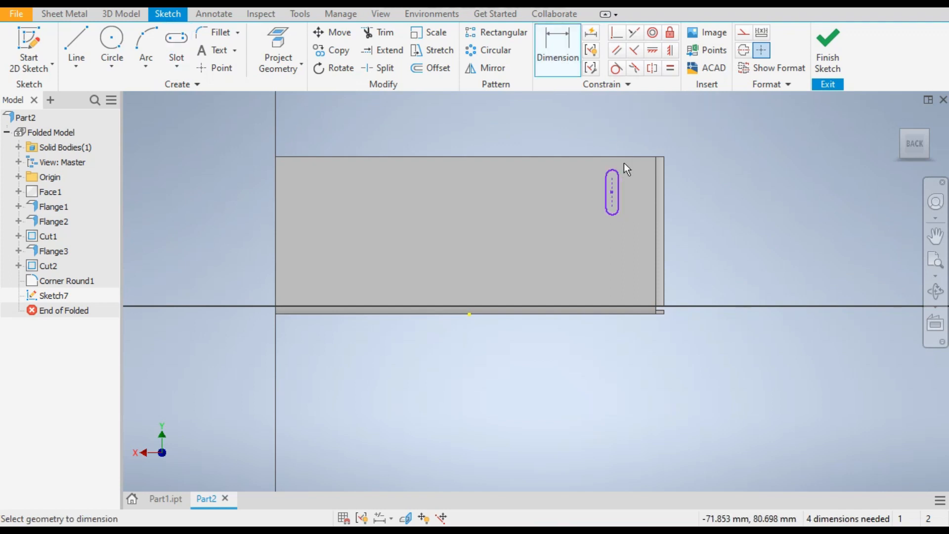
{"action": "left_click", "coordinate": [586, 156]}
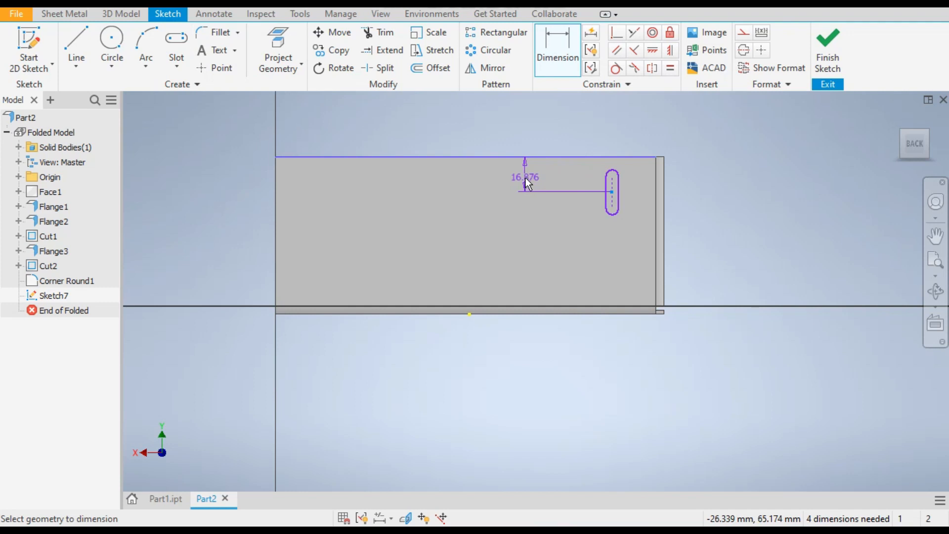
{"action": "left_click", "coordinate": [514, 179]}
{"action": "type", "text": "20"}
{"action": "key", "text": "Return"}
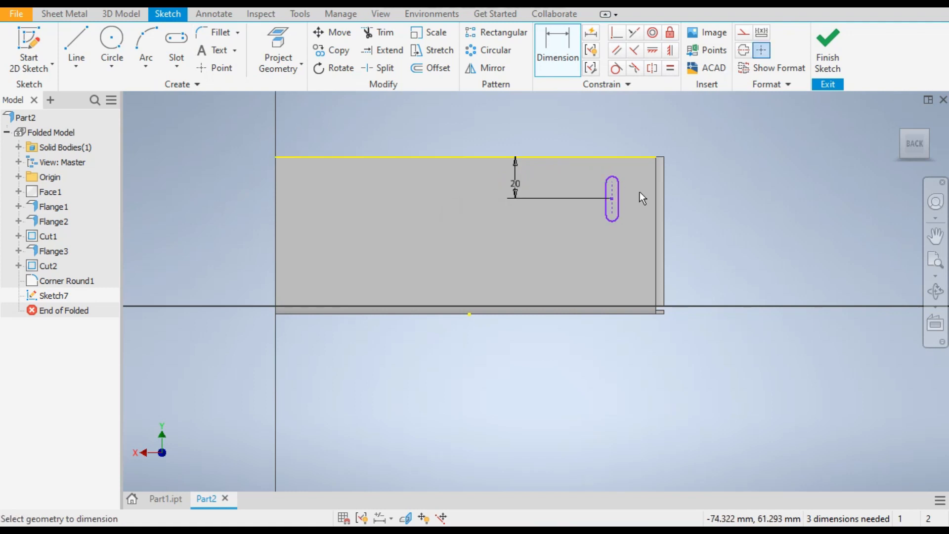
Set the horizontal distance from the outer edge at the end flange to the slot's centre to 25 mm.
{"action": "left_click", "coordinate": [651, 204]}
{"action": "left_click", "coordinate": [612, 199]}
{"action": "left_click", "coordinate": [620, 243]}
{"action": "type", "text": "25"}
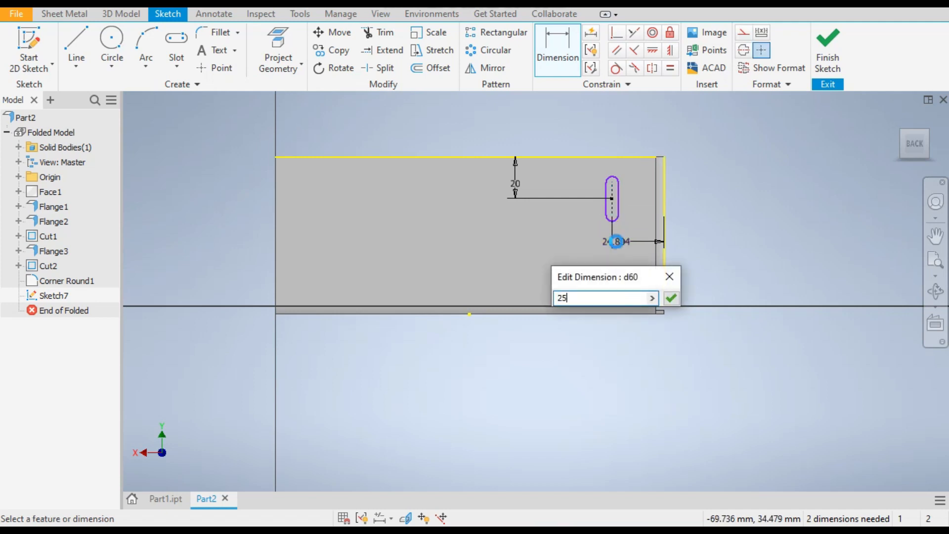
{"action": "key", "text": "Return"}
Set the slot's width between its two straight sides to 5 mm.
{"action": "scroll", "coordinate": [623, 193], "scroll_direction": "up", "scroll_amount": 5}
{"action": "left_click", "coordinate": [564, 198]}
{"action": "left_click", "coordinate": [607, 210]}
{"action": "left_click", "coordinate": [494, 207]}
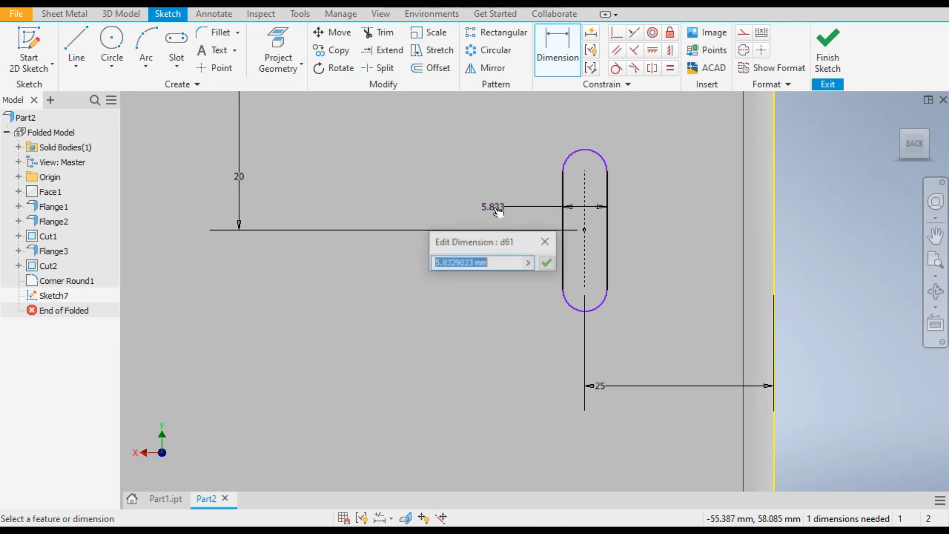
{"action": "type", "text": "5"}
{"action": "key", "text": "Return"}
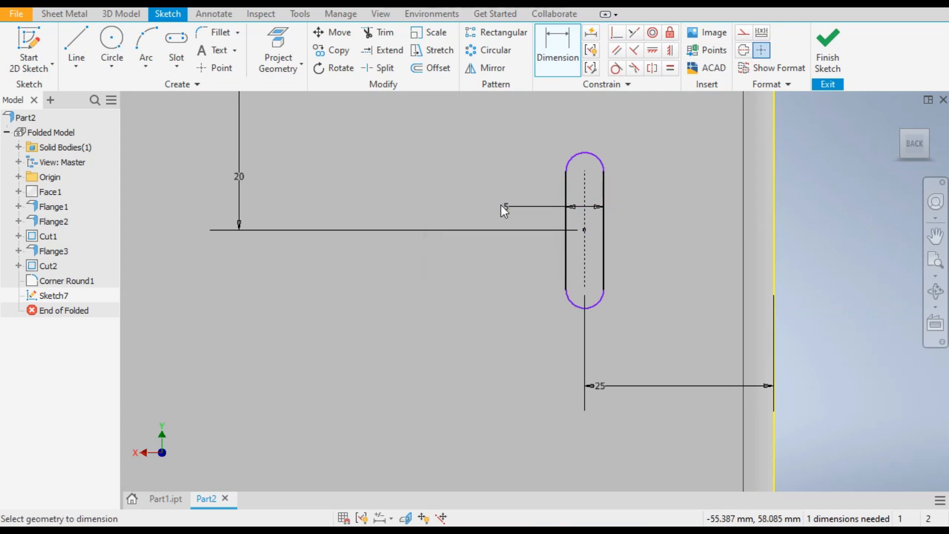
Set the distance between the slot's two arc centres to 15 mm.
{"action": "left_click", "coordinate": [586, 186]}
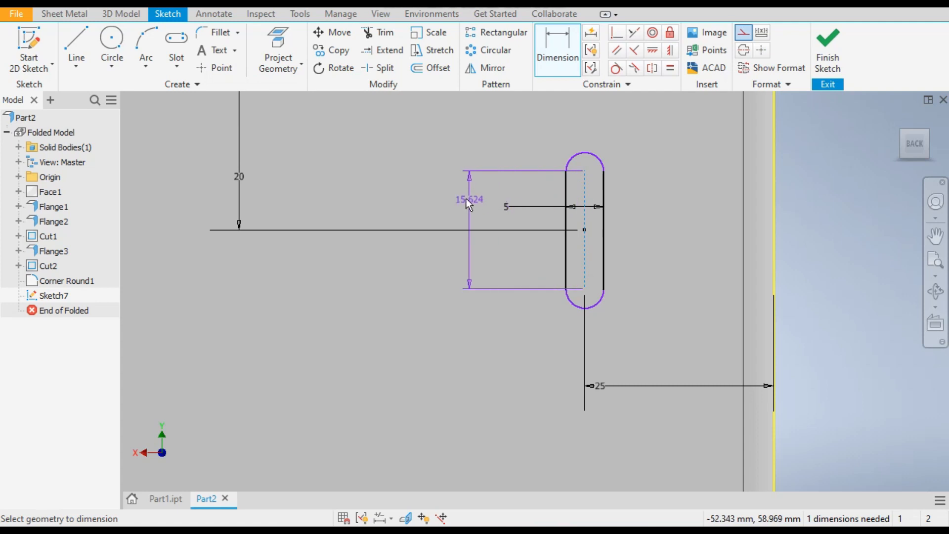
{"action": "left_click", "coordinate": [467, 202]}
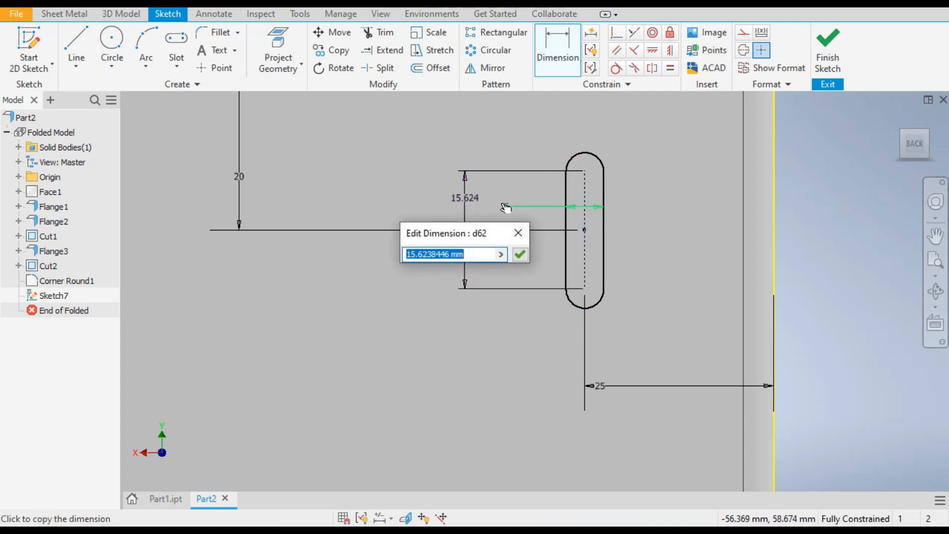
{"action": "type", "text": "15"}
{"action": "key", "text": "Return"}
{"action": "left_click", "coordinate": [506, 200]}
Pattern the slot along the side flange's upper edge, away from the dimensioned end edge, with 15 instances at 10 mm spacing.
{"action": "scroll", "coordinate": [568, 185], "scroll_direction": "down", "scroll_amount": 4}
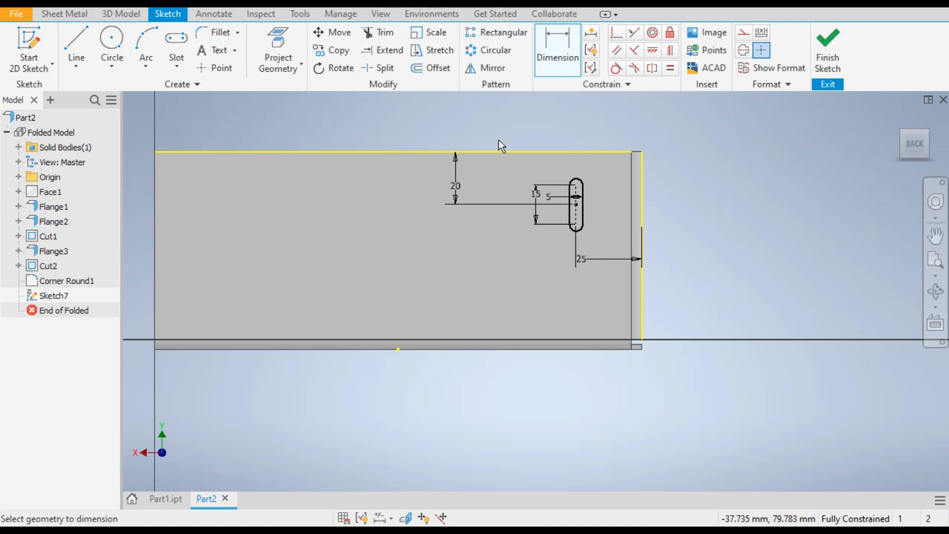
{"action": "left_click", "coordinate": [499, 35]}
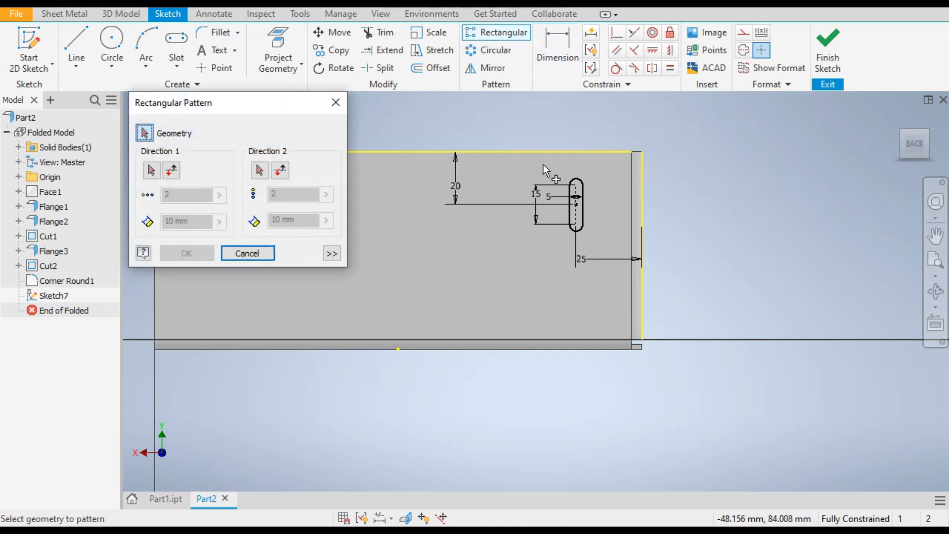
{"action": "left_click_drag", "start_coordinate": [585, 266], "coordinate": [549, 161]}
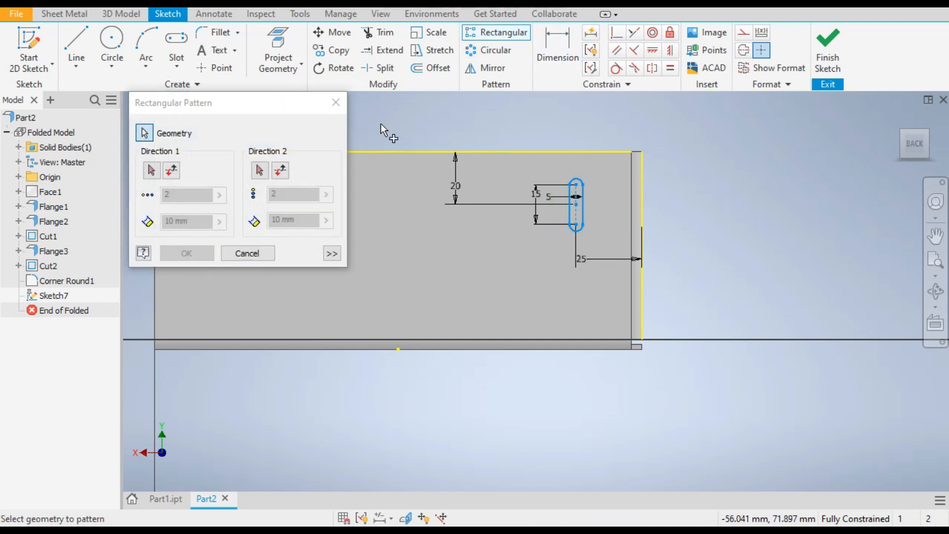
{"action": "left_click", "coordinate": [152, 171]}
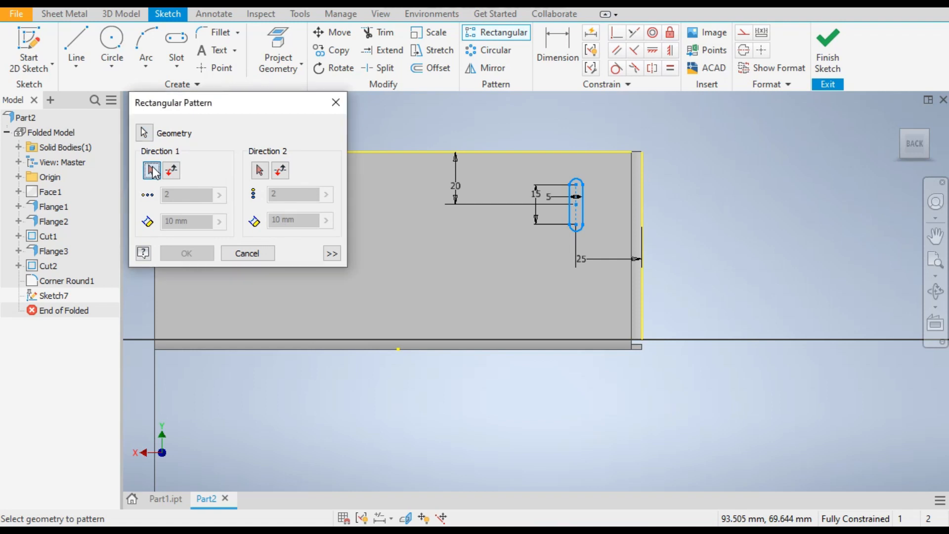
{"action": "left_click", "coordinate": [480, 154]}
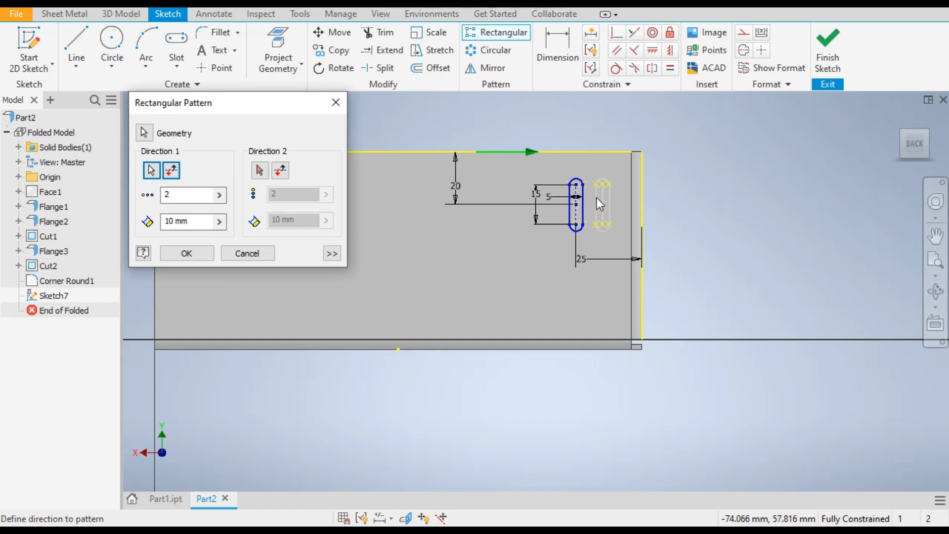
{"action": "left_click", "coordinate": [173, 171]}
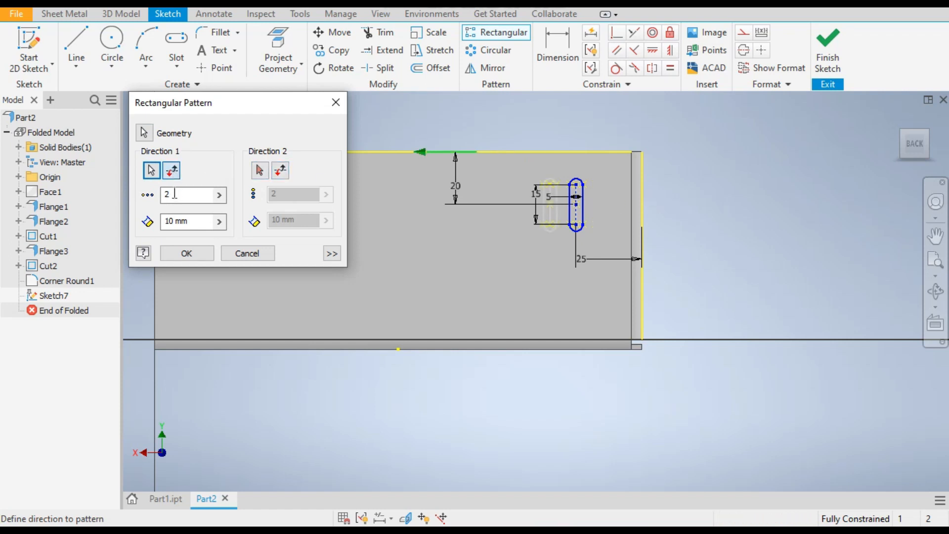
{"action": "left_click_drag", "start_coordinate": [186, 194], "coordinate": [141, 197]}
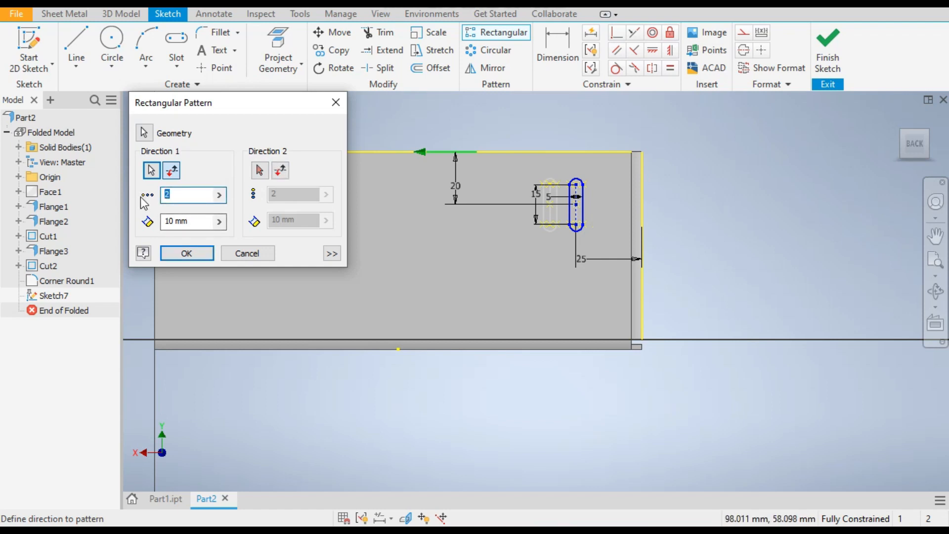
{"action": "type", "text": "15"}
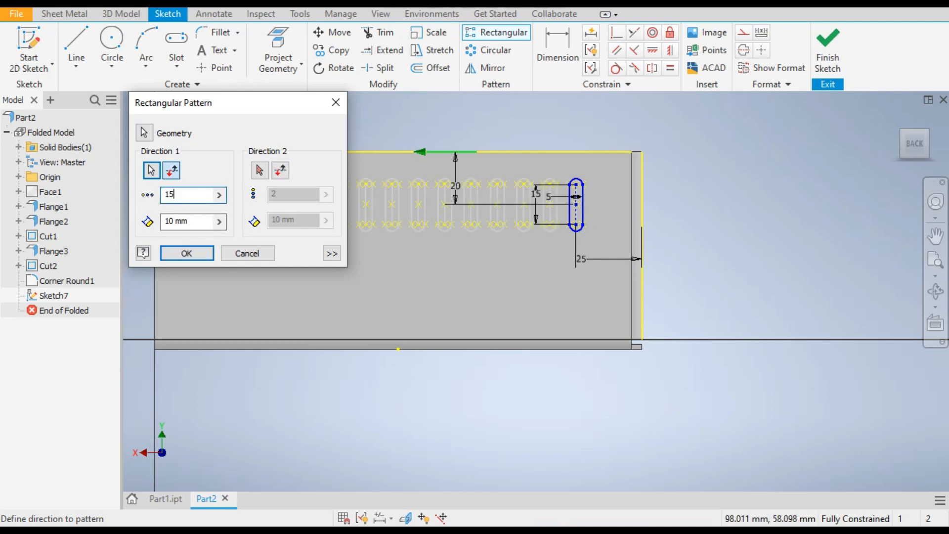
Inspect the full previewed row of slots and compare its layout with the slotted flange of reference part Part1.
{"action": "scroll", "coordinate": [542, 319], "scroll_direction": "down", "scroll_amount": 3}
{"action": "scroll", "coordinate": [368, 293], "scroll_direction": "down", "scroll_amount": 2}
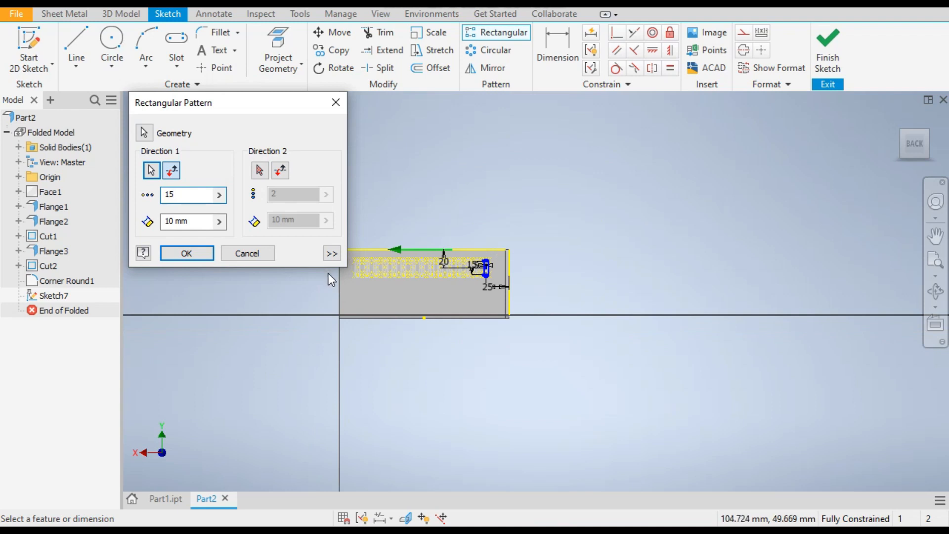
{"action": "scroll", "coordinate": [328, 274], "scroll_direction": "up", "scroll_amount": 5}
{"action": "scroll", "coordinate": [396, 305], "scroll_direction": "down", "scroll_amount": 2}
{"action": "scroll", "coordinate": [420, 311], "scroll_direction": "up", "scroll_amount": 5}
{"action": "scroll", "coordinate": [420, 311], "scroll_direction": "down", "scroll_amount": 4}
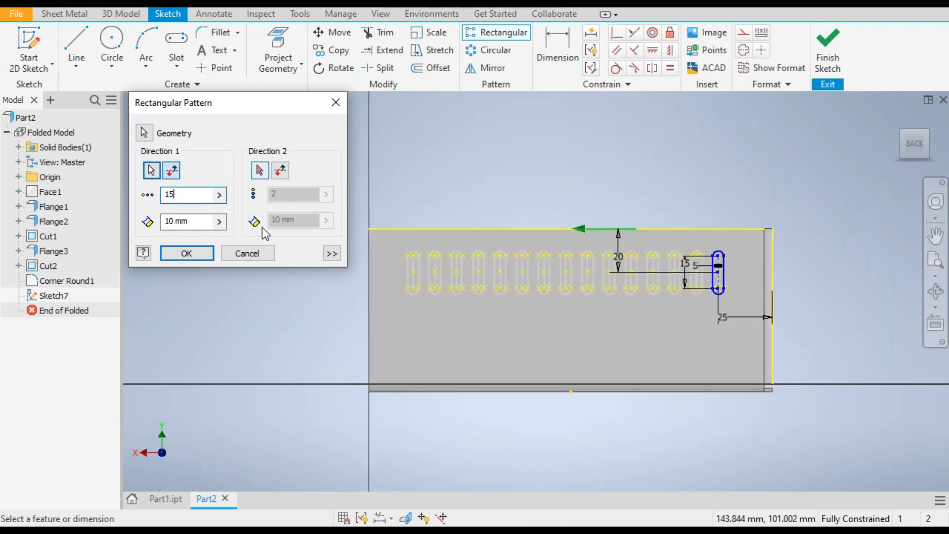
{"action": "left_click", "coordinate": [162, 503]}
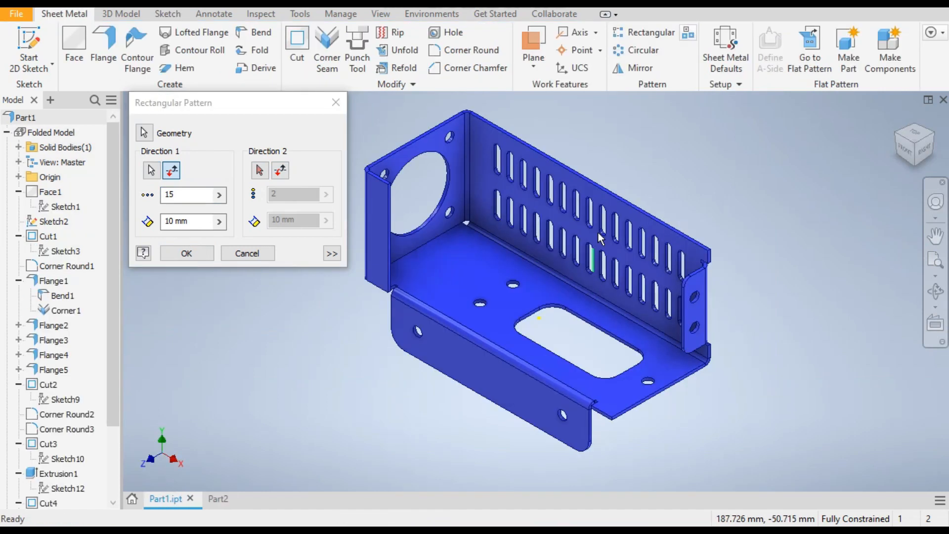
{"action": "left_click", "coordinate": [218, 499]}
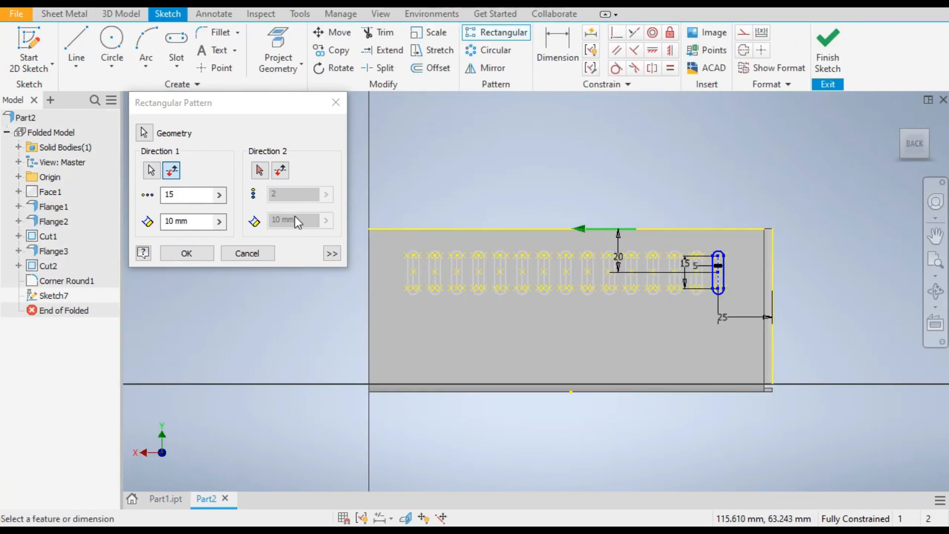
Add a second pattern direction down the flange's vertical end edge with 2 rows at 30 mm spacing and create the pattern.
{"action": "left_click", "coordinate": [260, 171]}
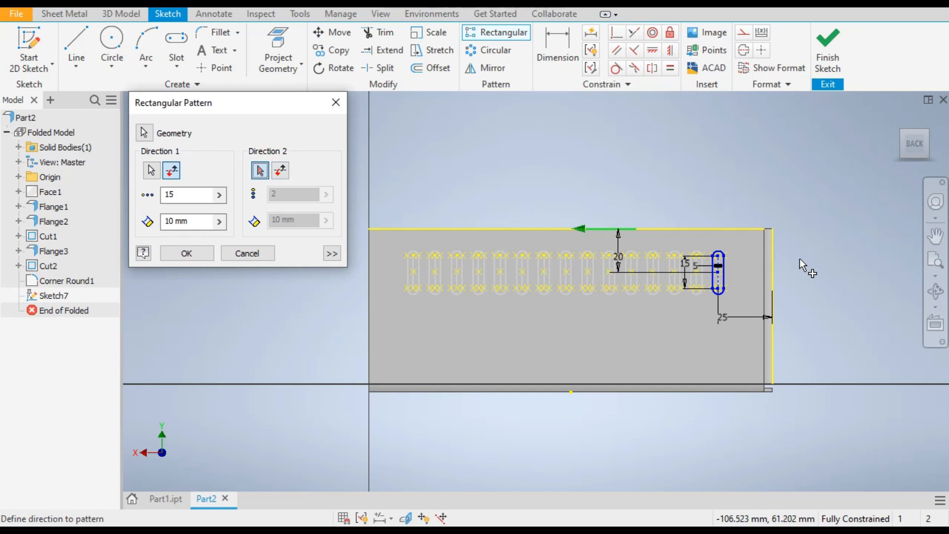
{"action": "left_click", "coordinate": [772, 253]}
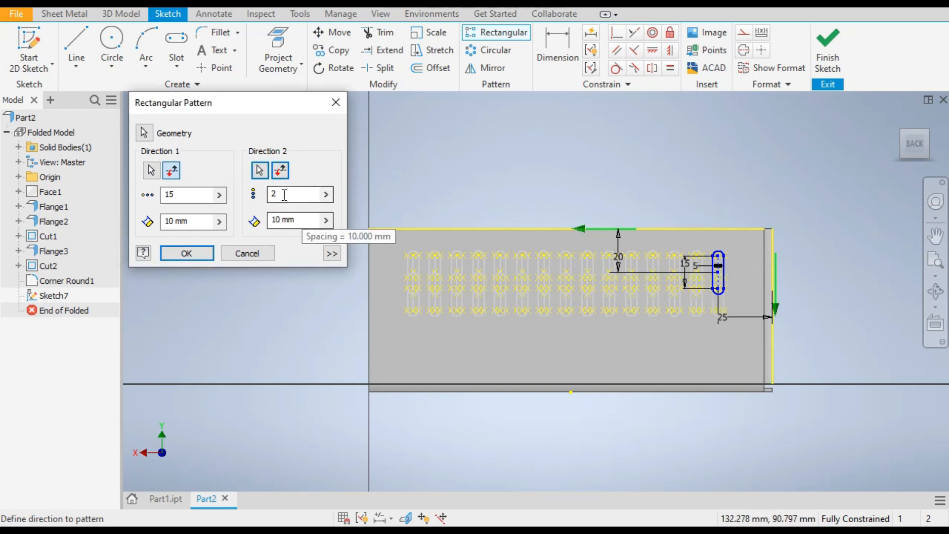
{"action": "left_click", "coordinate": [299, 220]}
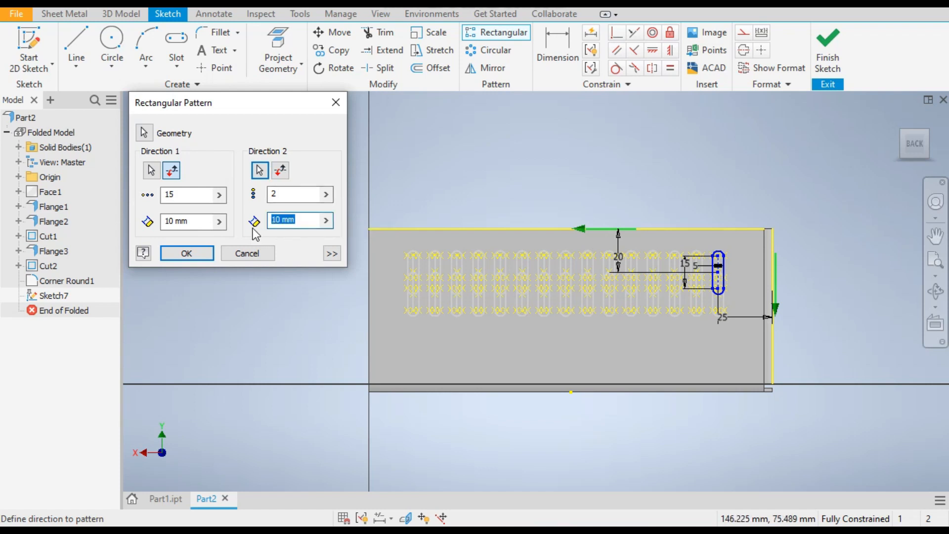
{"action": "type", "text": "30"}
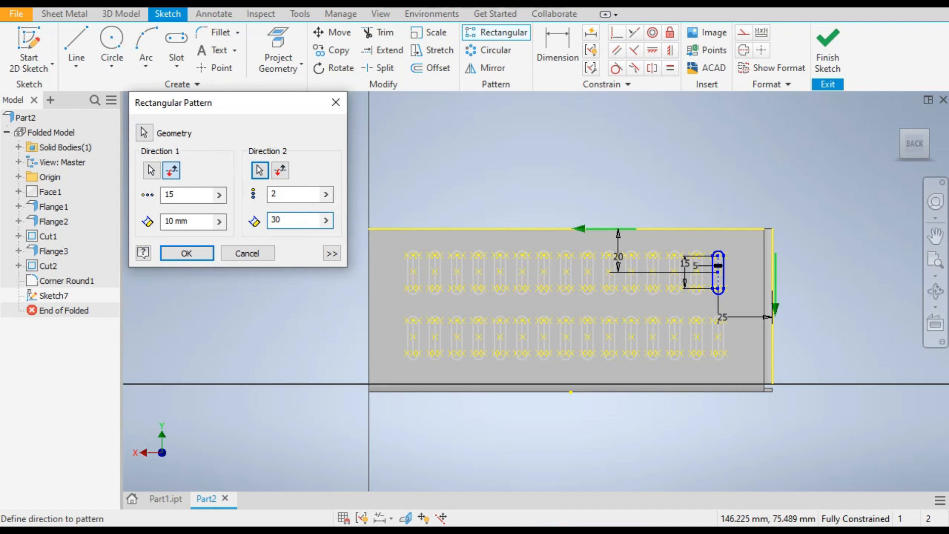
{"action": "left_click", "coordinate": [188, 258]}
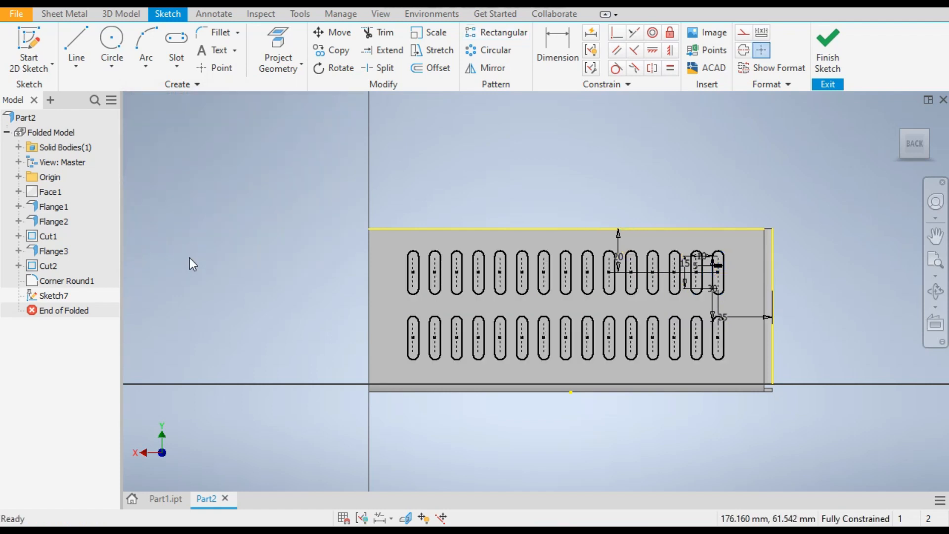
Finish the sketch and extrude all 30 slot profiles as a 10 mm cut in the reversed direction through the side flange.
{"action": "left_click", "coordinate": [819, 47]}
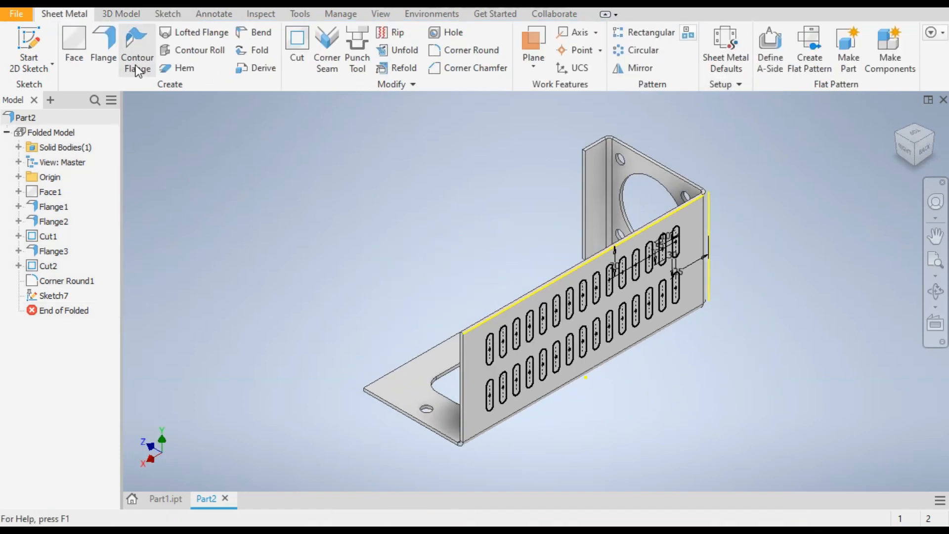
{"action": "left_click", "coordinate": [120, 16]}
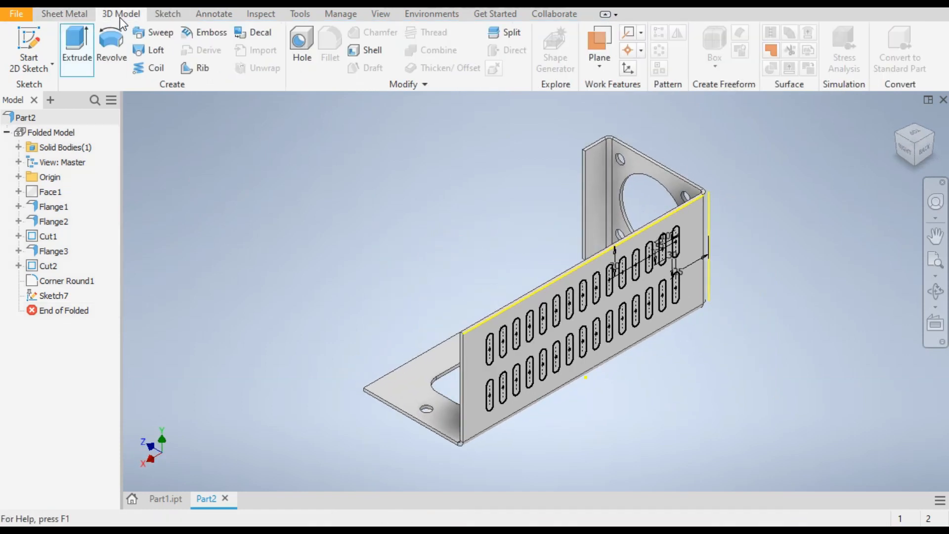
{"action": "left_click", "coordinate": [79, 45]}
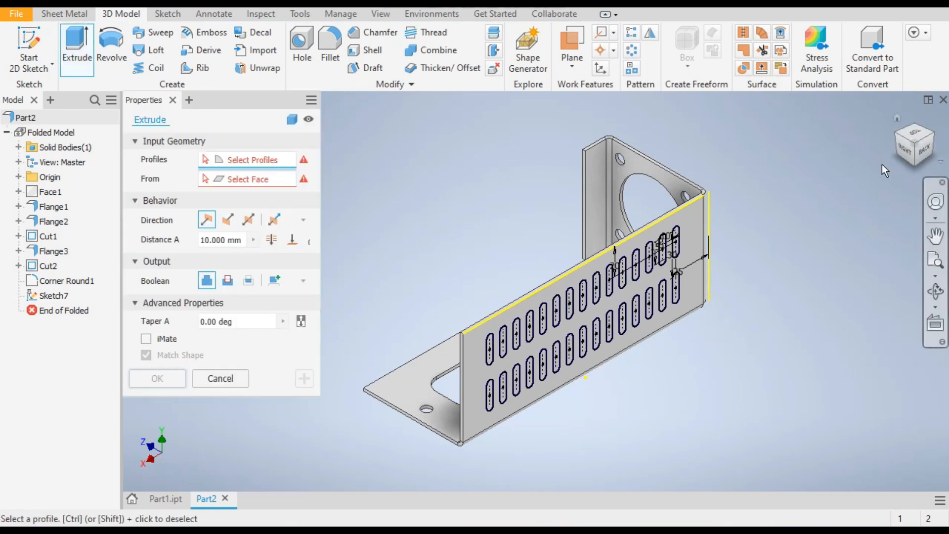
{"action": "left_click", "coordinate": [917, 151]}
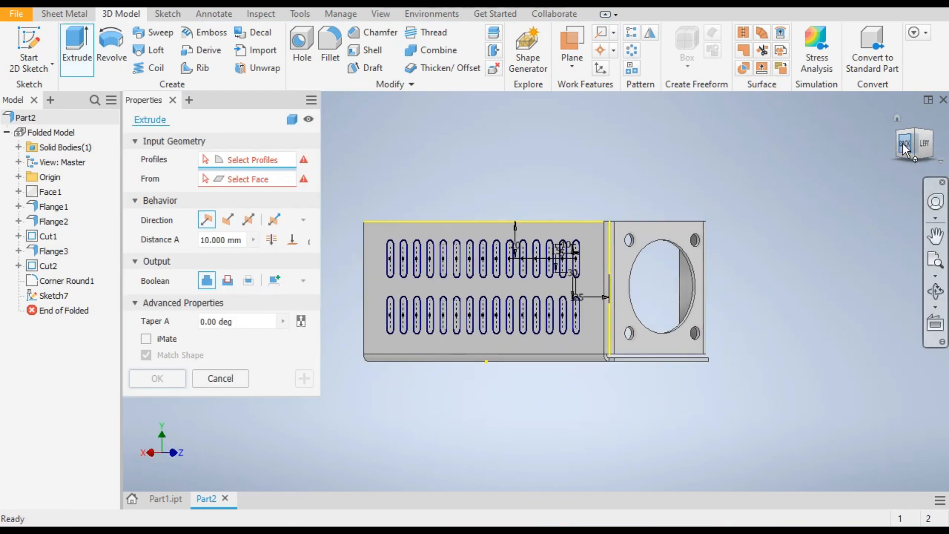
{"action": "mouse_move", "coordinate": [685, 226]}
{"action": "left_mouse_down"}
{"action": "mouse_move", "coordinate": [660, 269]}
{"action": "mouse_move", "coordinate": [379, 340]}
{"action": "left_mouse_up"}
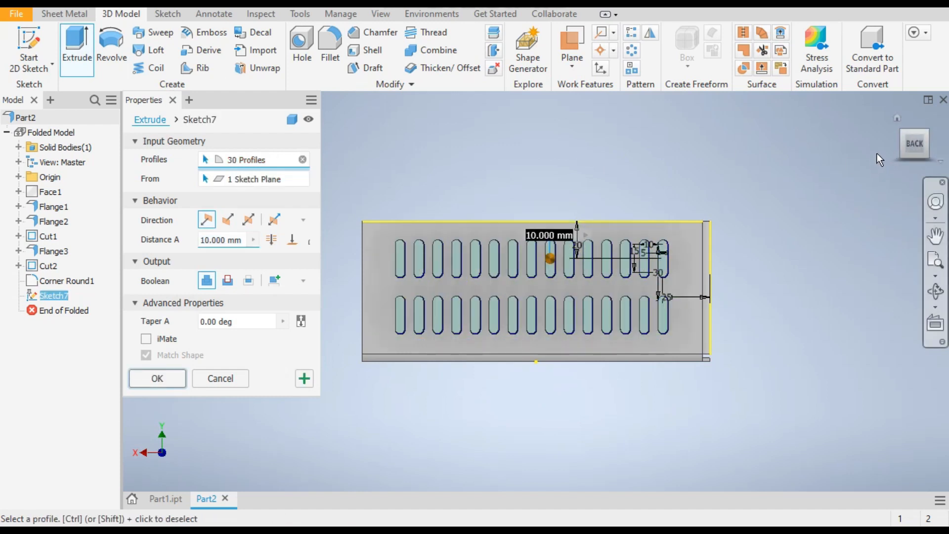
{"action": "left_click", "coordinate": [901, 131]}
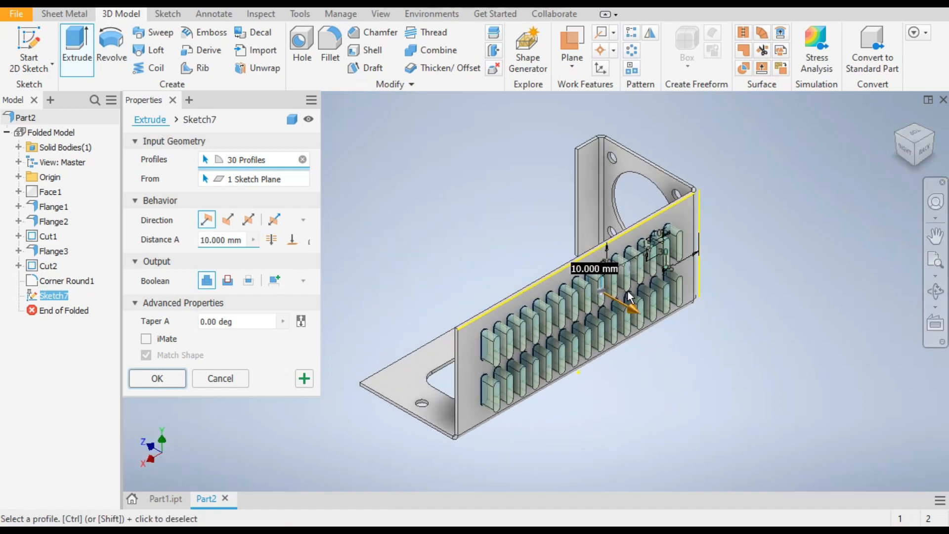
{"action": "left_click", "coordinate": [229, 220]}
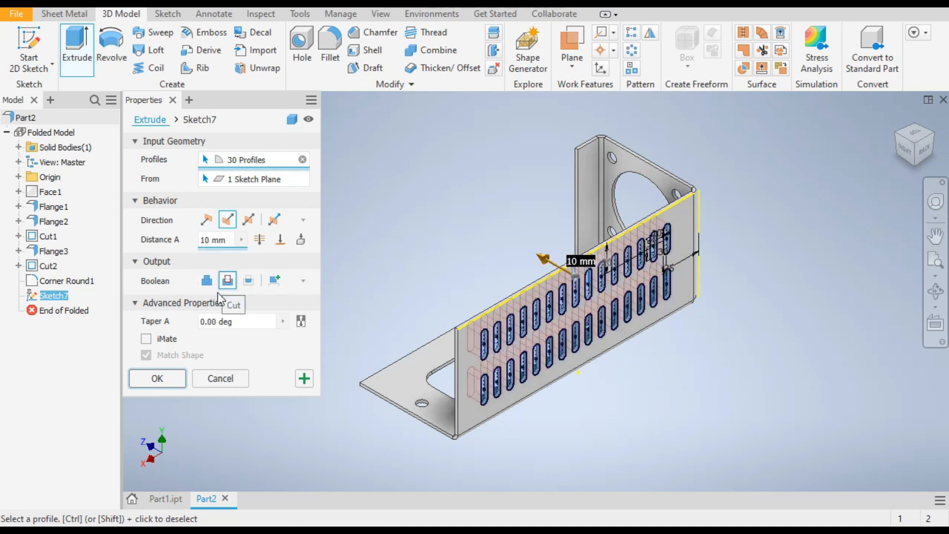
{"action": "left_click", "coordinate": [156, 378]}
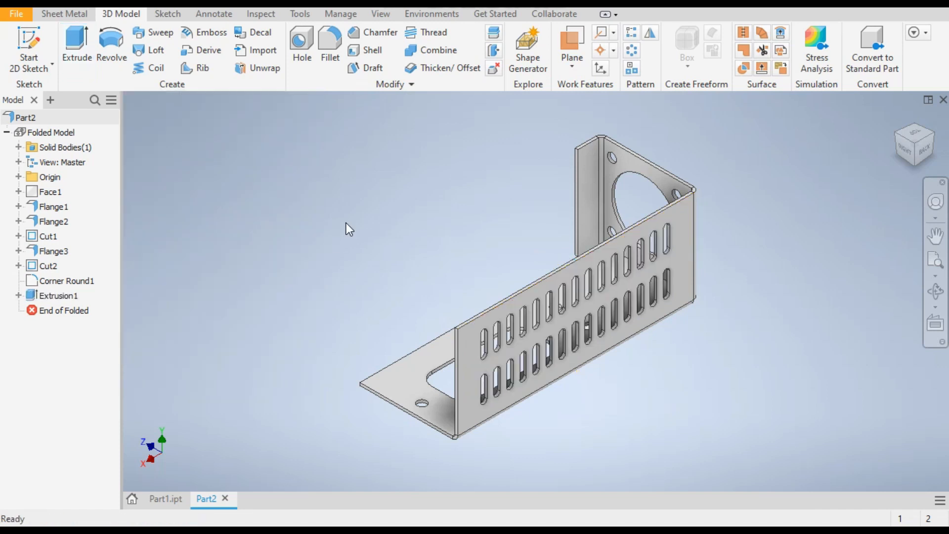
Compare the bracket with reference Part1 and set up a 20 mm, 90° flange on the slotted side flange's free vertical end edge.
{"action": "left_click", "coordinate": [893, 135]}
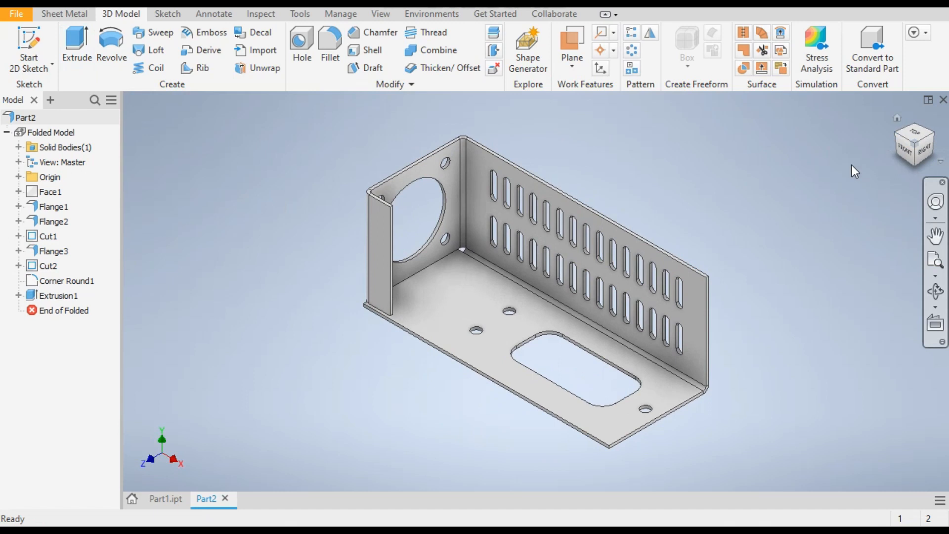
{"action": "left_click", "coordinate": [161, 494]}
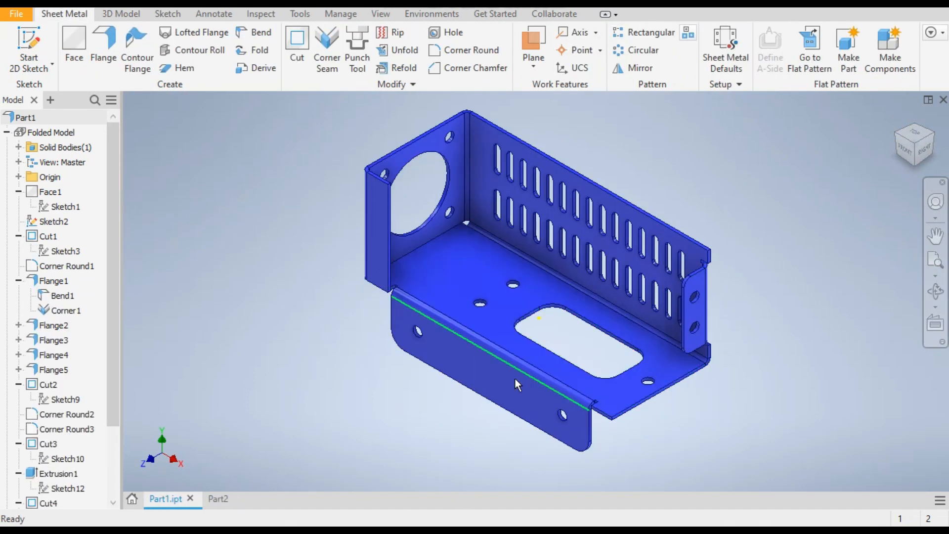
{"action": "left_click", "coordinate": [206, 500]}
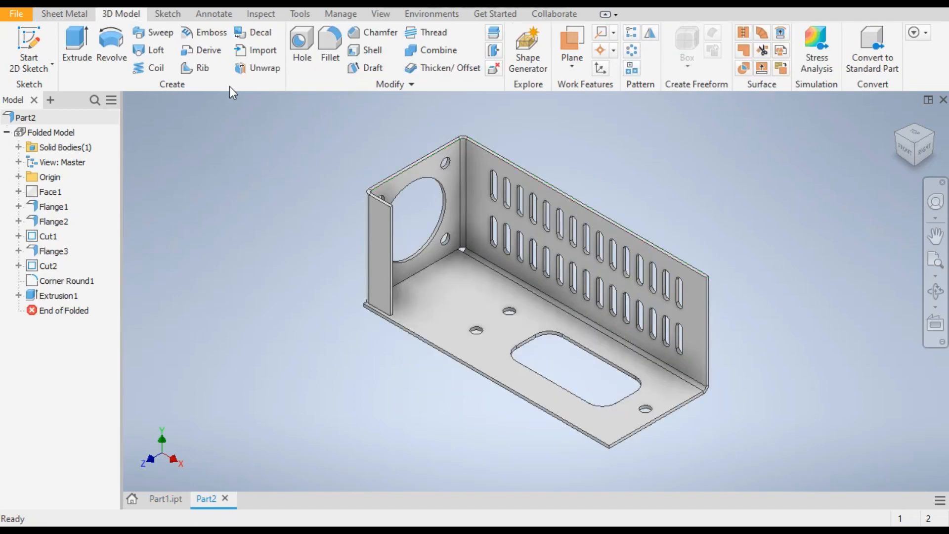
{"action": "left_click", "coordinate": [63, 17]}
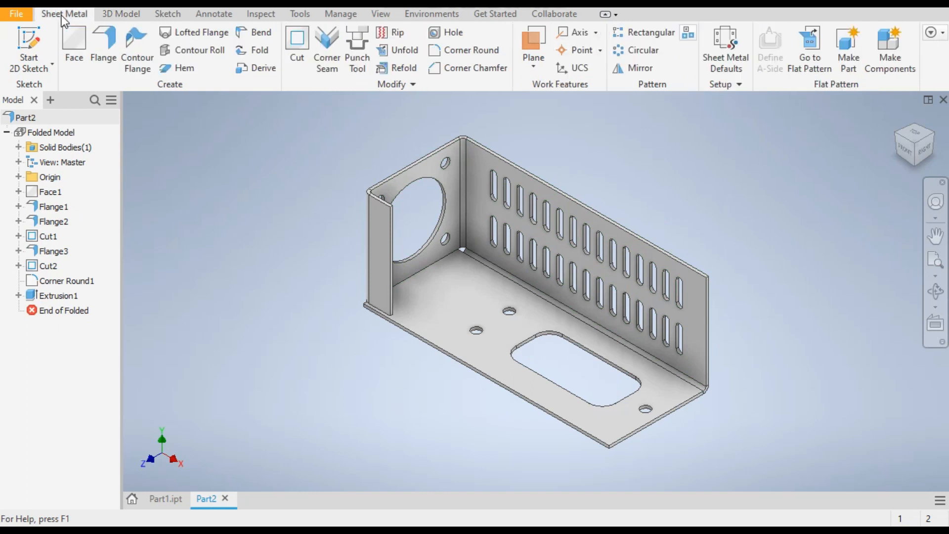
{"action": "left_click", "coordinate": [103, 53]}
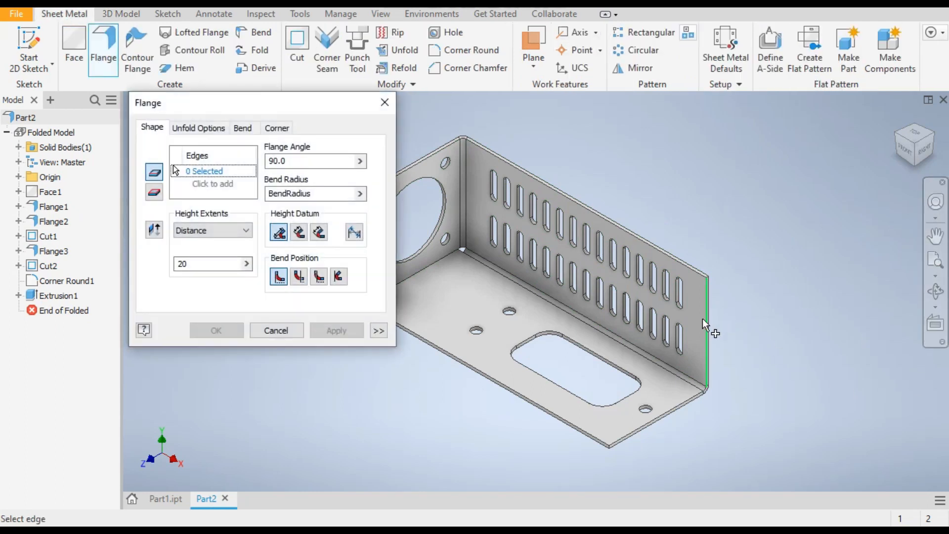
{"action": "left_click", "coordinate": [702, 319]}
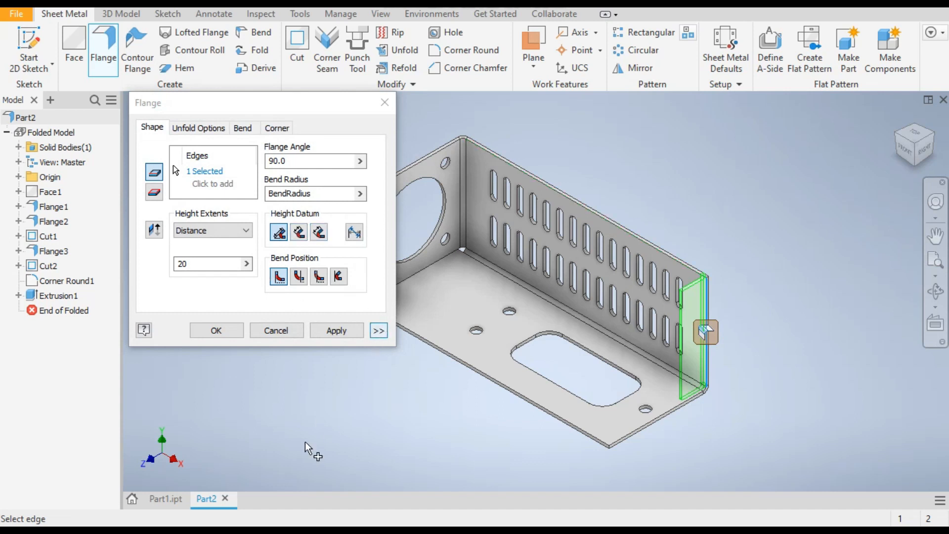
Compare with reference Part1, limit the 20 mm end flange to a centered width of 50 mm and create it.
{"action": "left_click", "coordinate": [166, 499]}
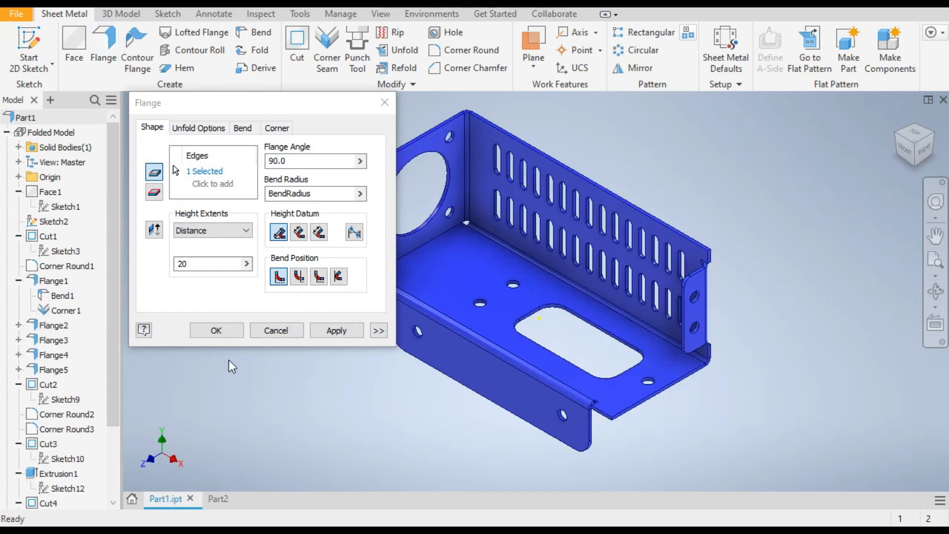
{"action": "left_click", "coordinate": [217, 498]}
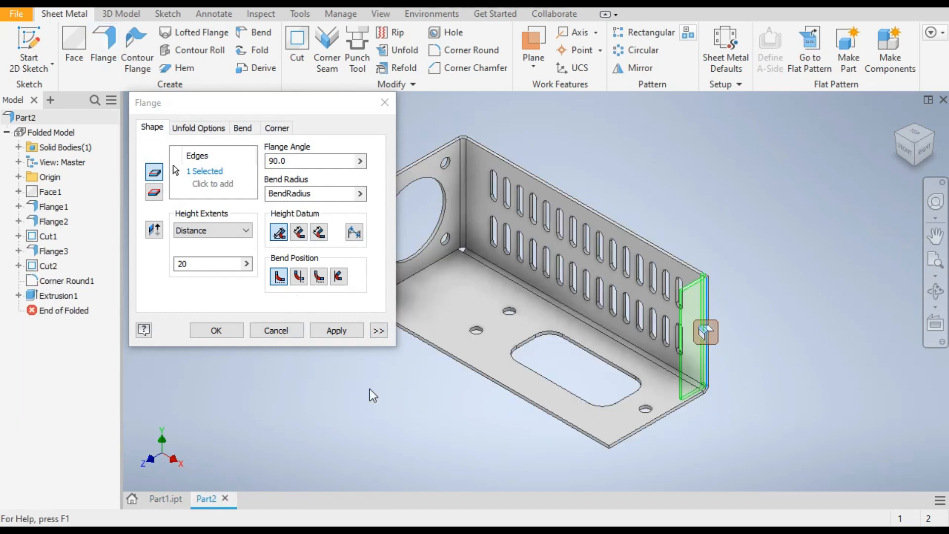
{"action": "left_click", "coordinate": [378, 331]}
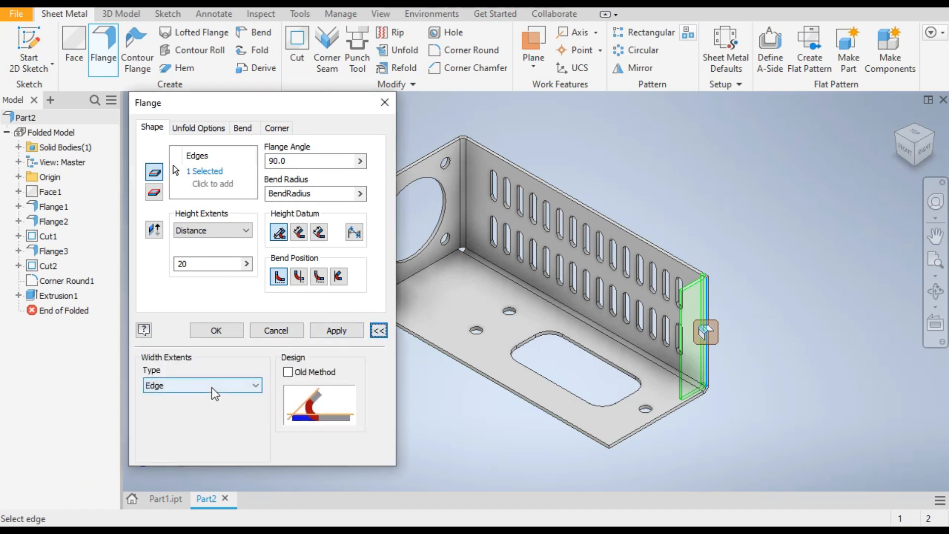
{"action": "left_click", "coordinate": [212, 387]}
{"action": "left_click", "coordinate": [203, 405]}
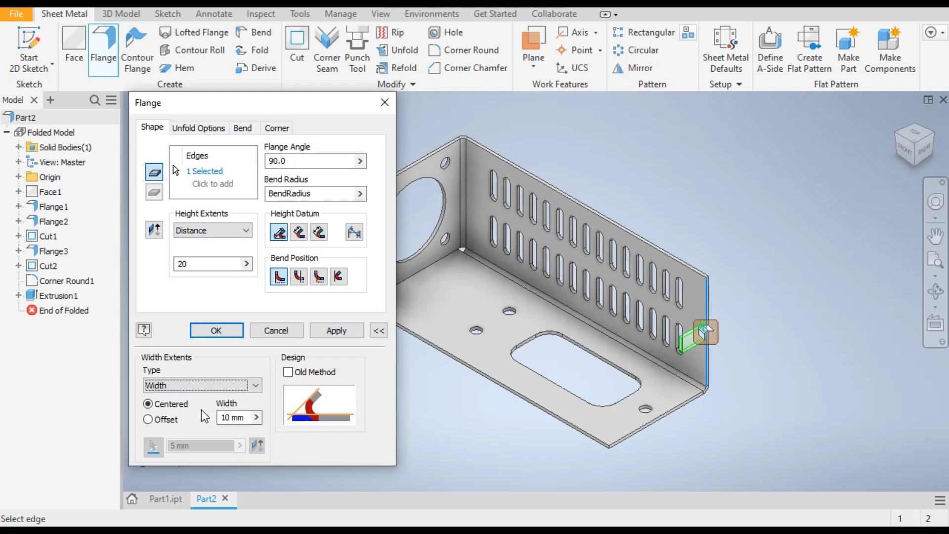
{"action": "double_click", "coordinate": [182, 264]}
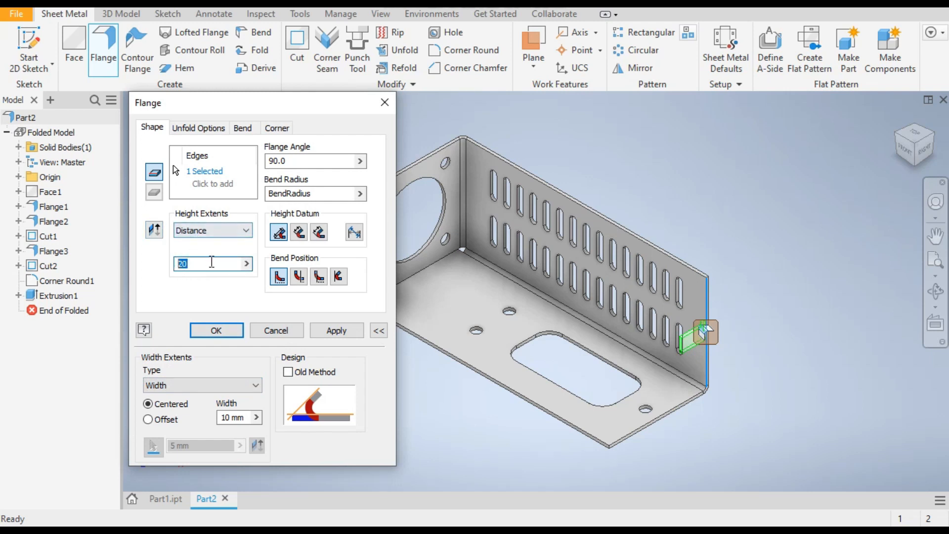
{"action": "double_click", "coordinate": [241, 418]}
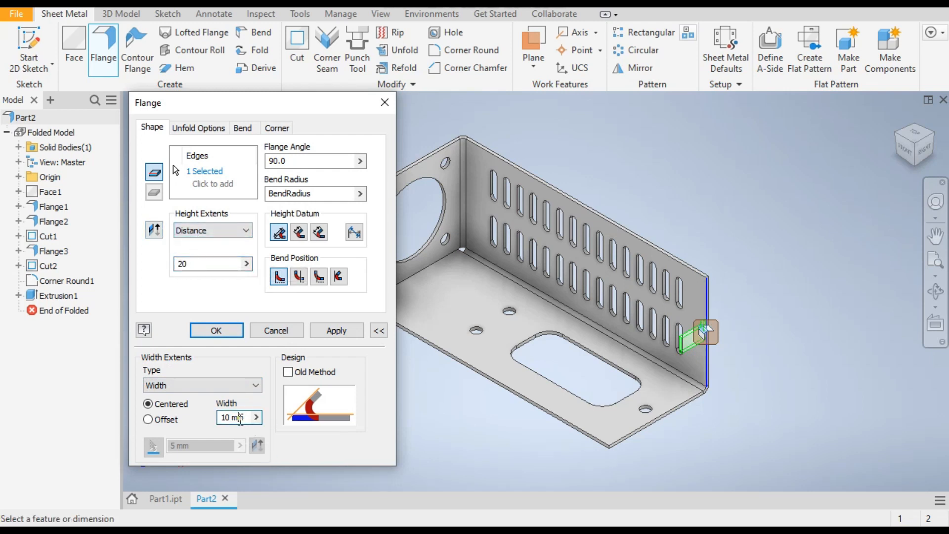
{"action": "type", "text": "50"}
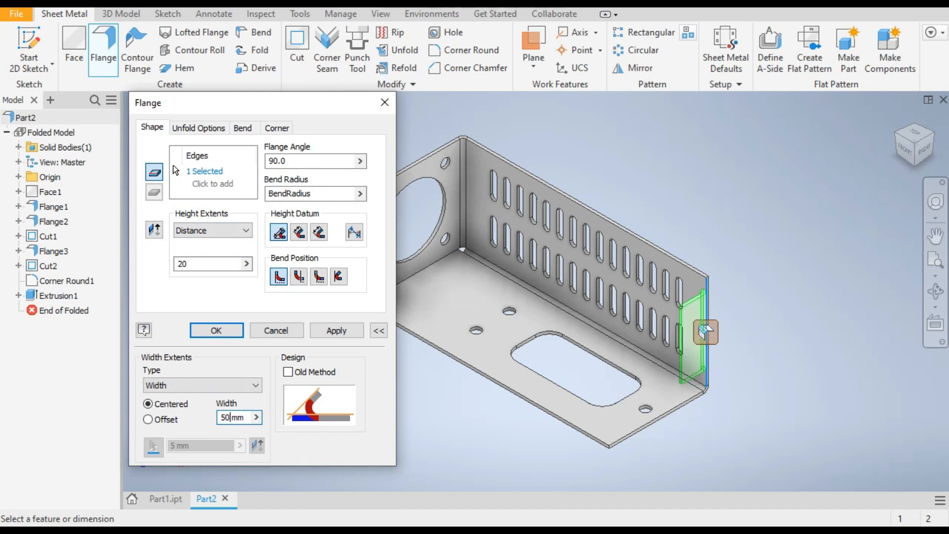
{"action": "left_click", "coordinate": [327, 329]}
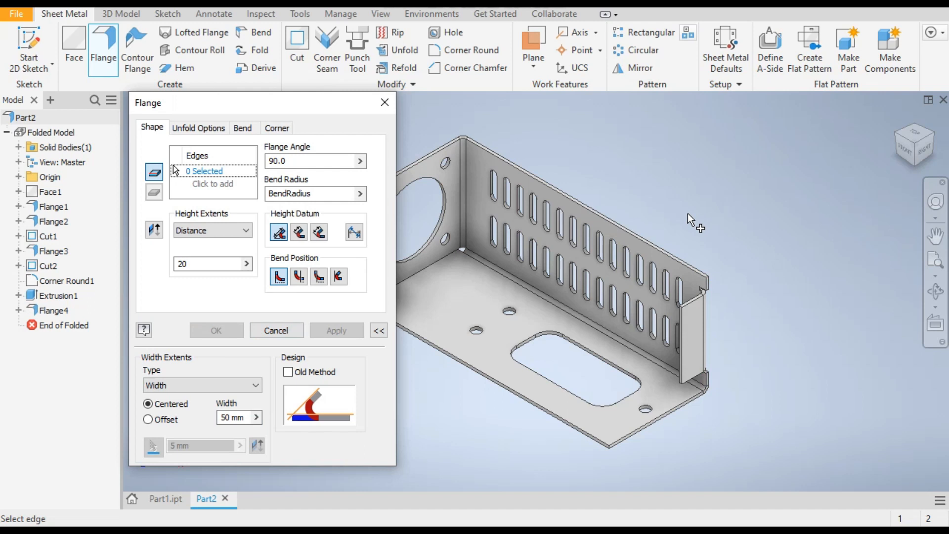
{"action": "scroll", "coordinate": [687, 213], "scroll_direction": "down", "scroll_amount": 3}
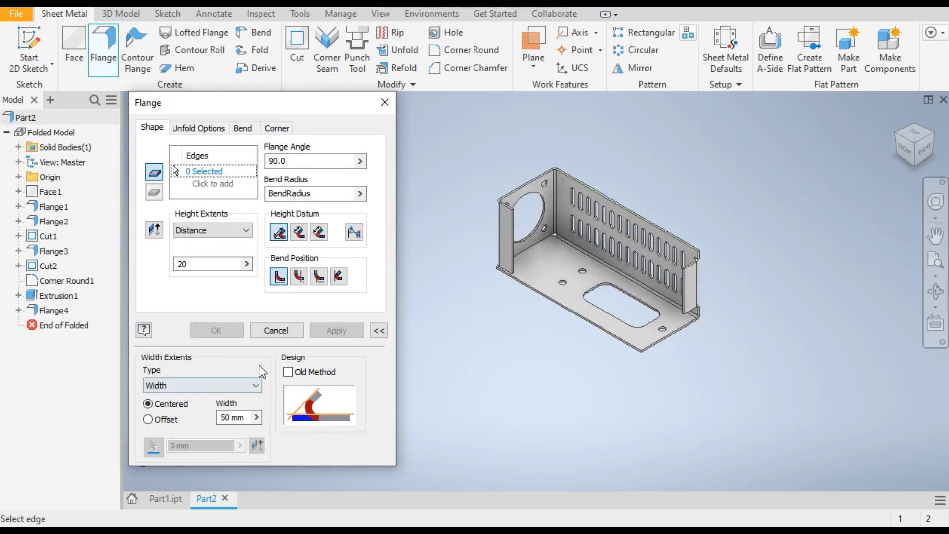
{"action": "left_click", "coordinate": [384, 101]}
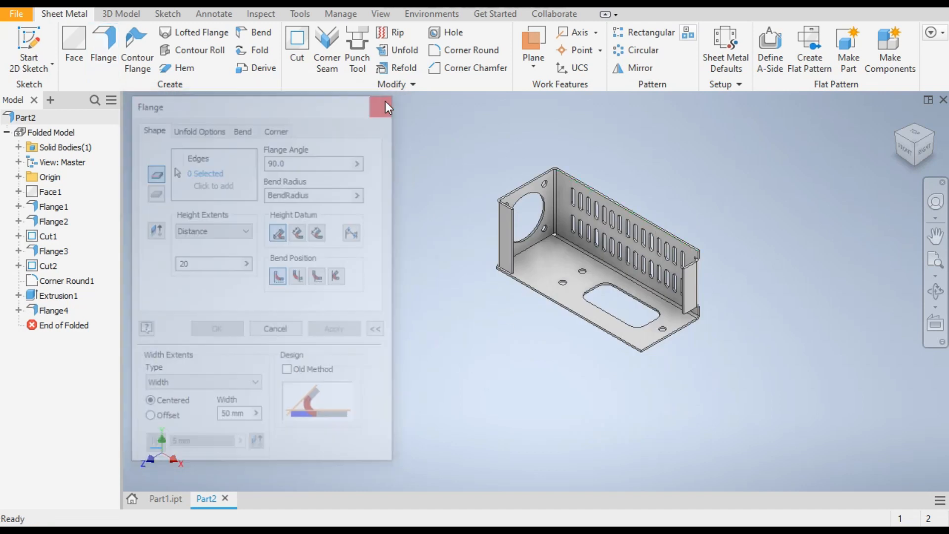
Round both free corners of the narrow end flange with a 10 mm corner round.
{"action": "scroll", "coordinate": [697, 279], "scroll_direction": "up", "scroll_amount": 5}
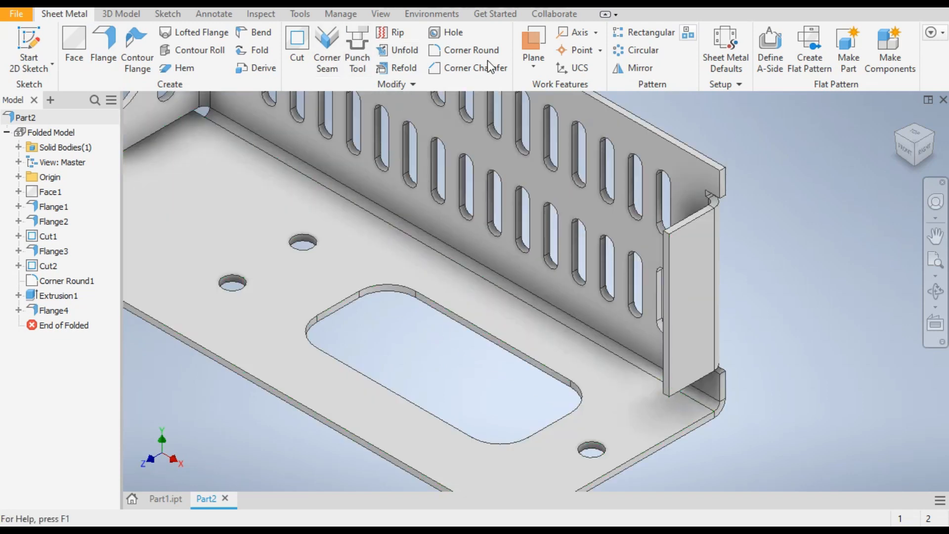
{"action": "left_click", "coordinate": [461, 48]}
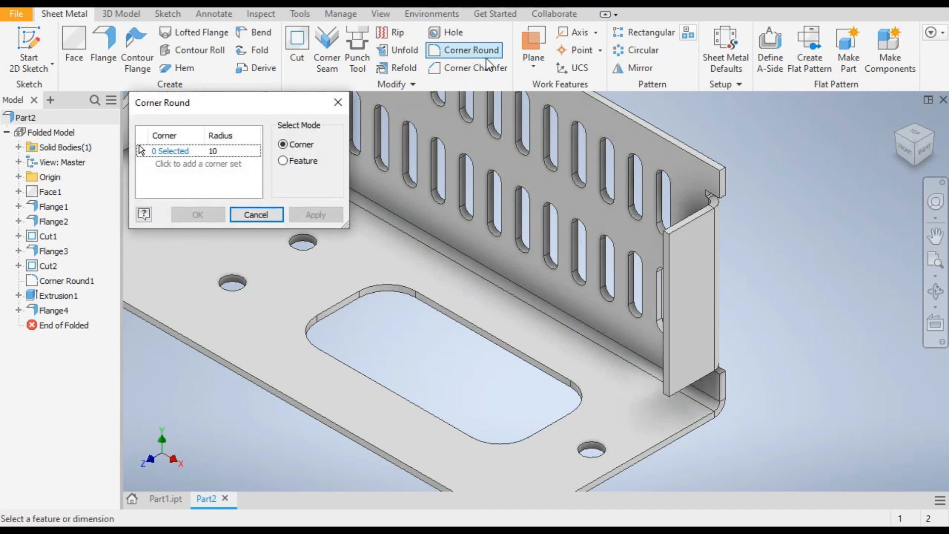
{"action": "left_click", "coordinate": [671, 235]}
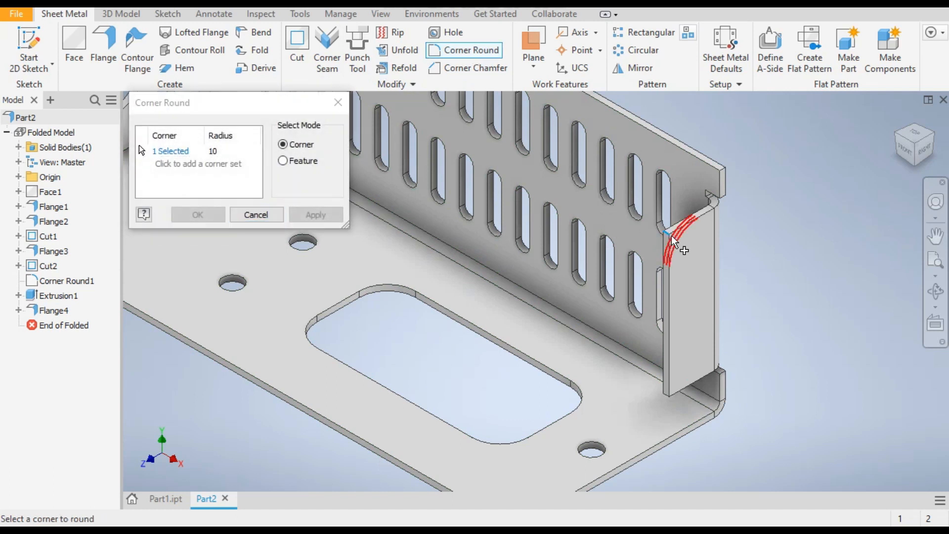
{"action": "left_click", "coordinate": [666, 396]}
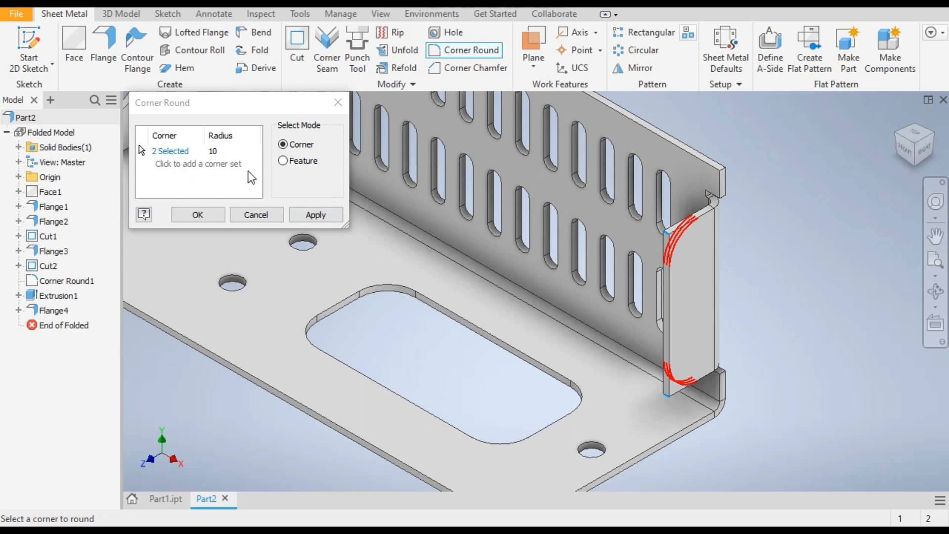
{"action": "left_click", "coordinate": [198, 215]}
{"action": "scroll", "coordinate": [691, 247], "scroll_direction": "down", "scroll_amount": 3}
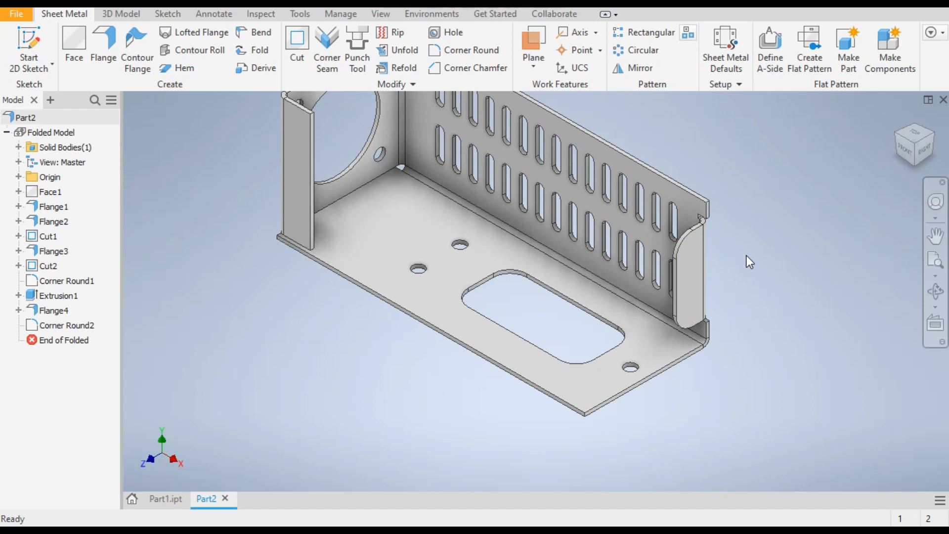
Check the flange corners on reference Part1 and change the end flange's corner round radius to 5 mm.
{"action": "left_click", "coordinate": [166, 498]}
{"action": "left_click", "coordinate": [208, 499]}
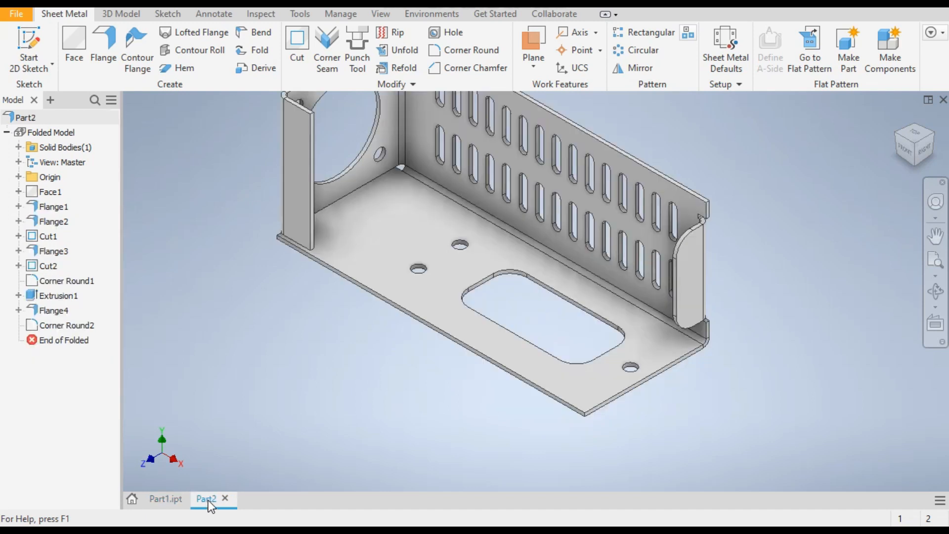
{"action": "double_click", "coordinate": [47, 328]}
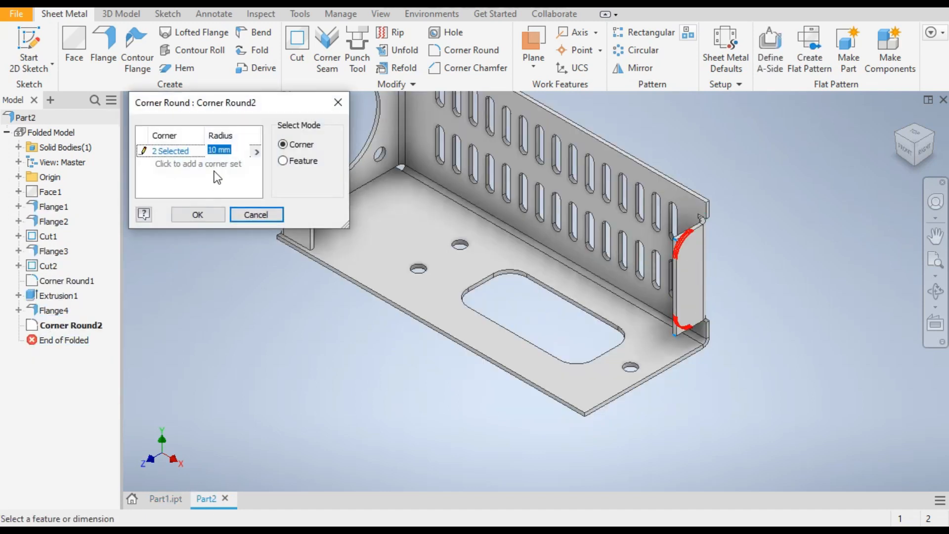
{"action": "type", "text": "5"}
{"action": "key", "text": "Return"}
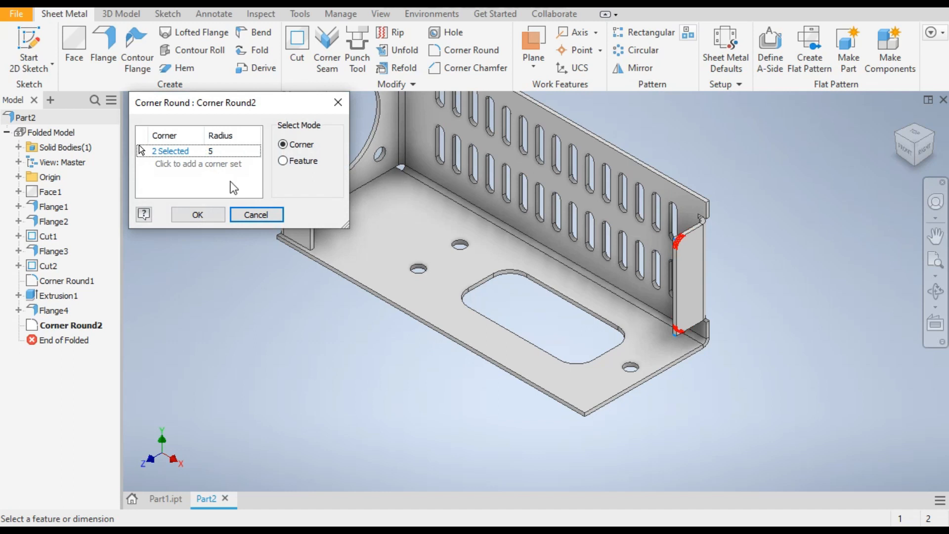
{"action": "left_click", "coordinate": [197, 214]}
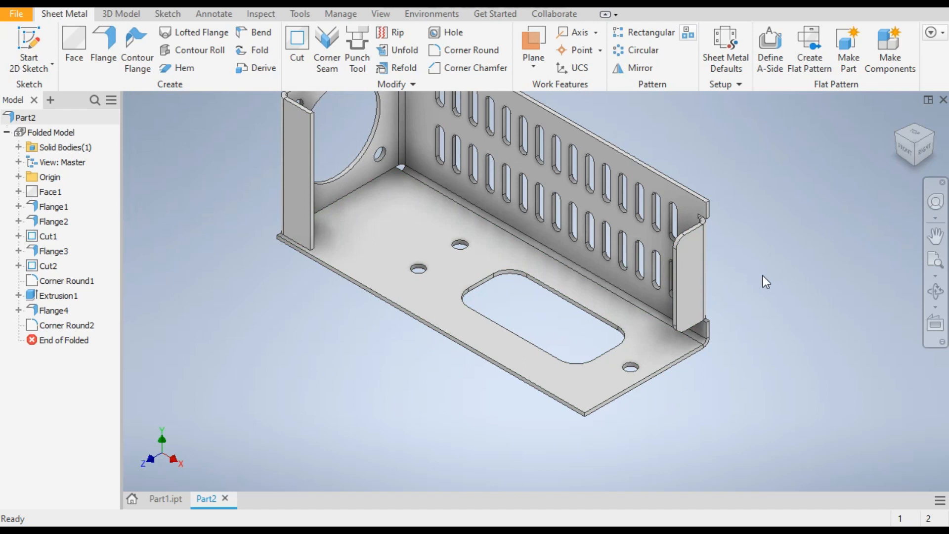
Start a sketch on the end flange's outer face and draw two circles one above the other, the upper about 12.5 mm in diameter.
{"action": "left_click", "coordinate": [685, 256]}
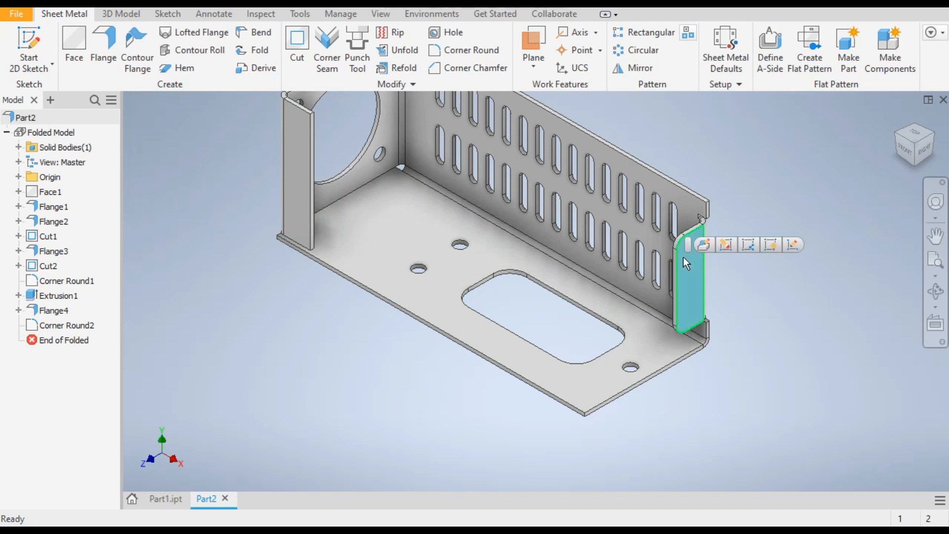
{"action": "left_click", "coordinate": [26, 44]}
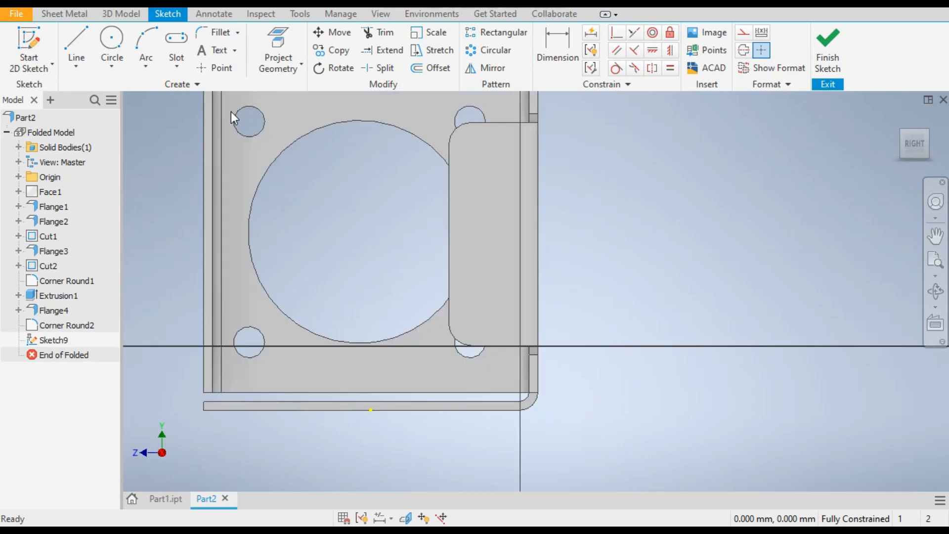
{"action": "left_click", "coordinate": [112, 42]}
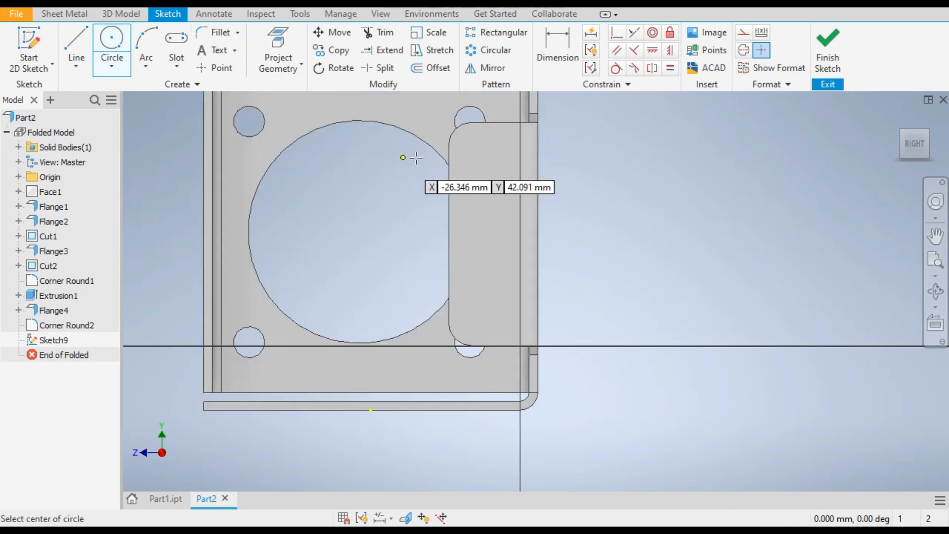
{"action": "left_click", "coordinate": [487, 163]}
{"action": "left_click", "coordinate": [507, 183]}
{"action": "left_click", "coordinate": [481, 270]}
{"action": "left_click", "coordinate": [505, 271]}
Dimension both circles on the end flange to a diameter of 7 mm.
{"action": "left_click", "coordinate": [557, 52]}
{"action": "left_click", "coordinate": [507, 145]}
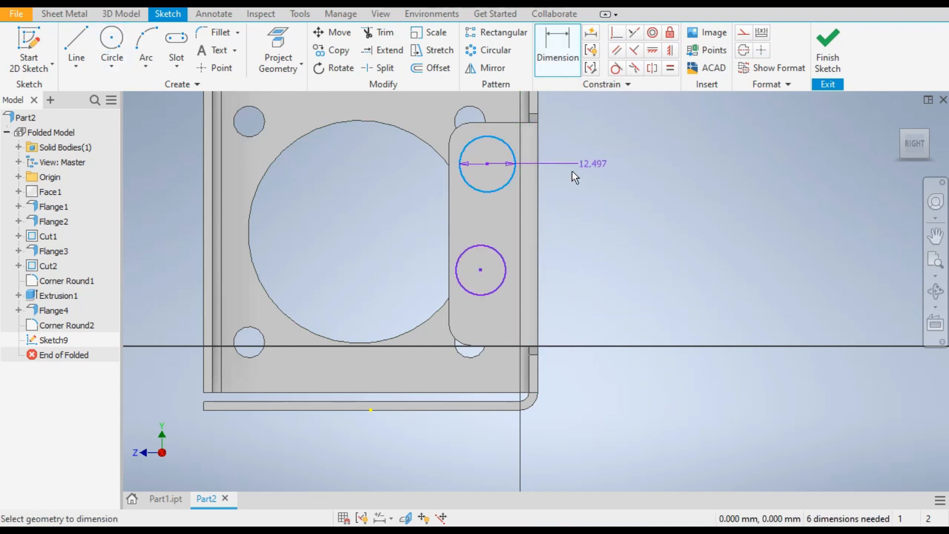
{"action": "left_click", "coordinate": [600, 181]}
{"action": "type", "text": "7"}
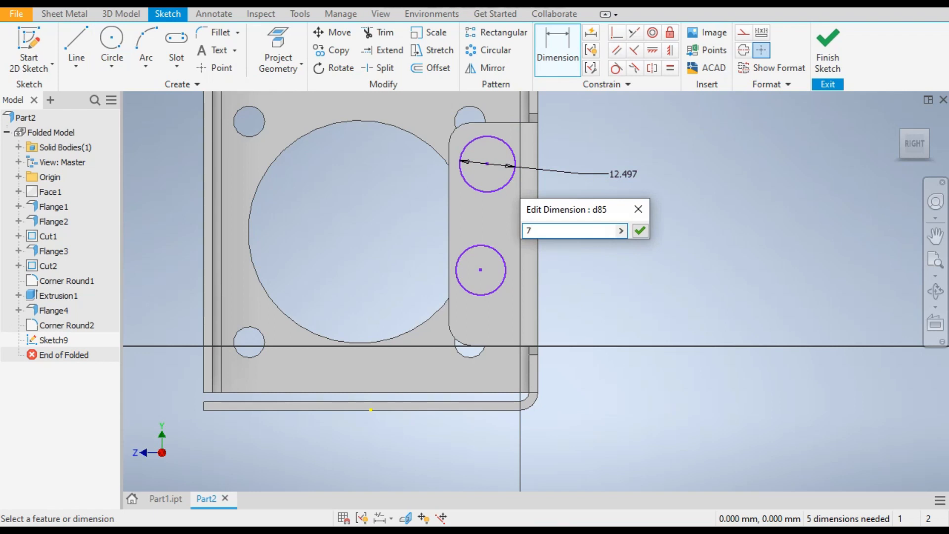
{"action": "key", "text": "Return"}
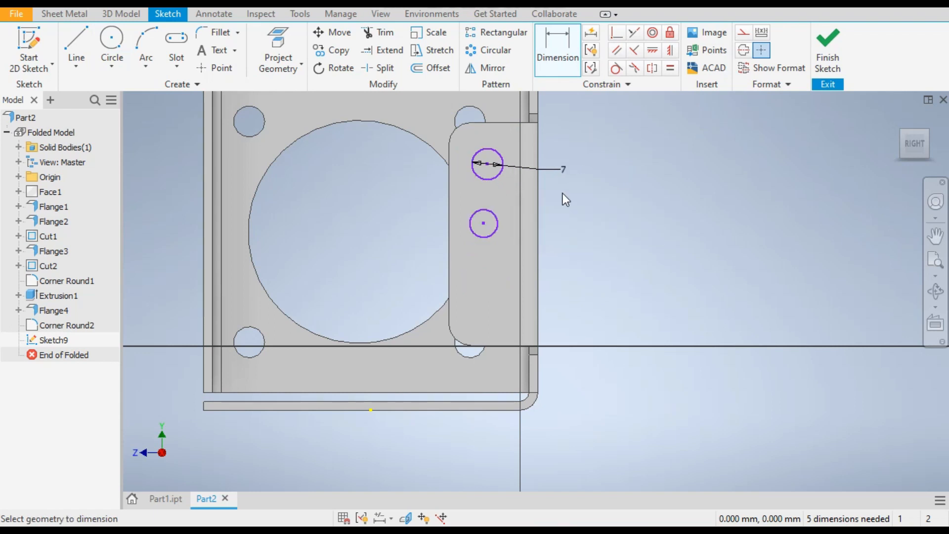
{"action": "left_click", "coordinate": [501, 230]}
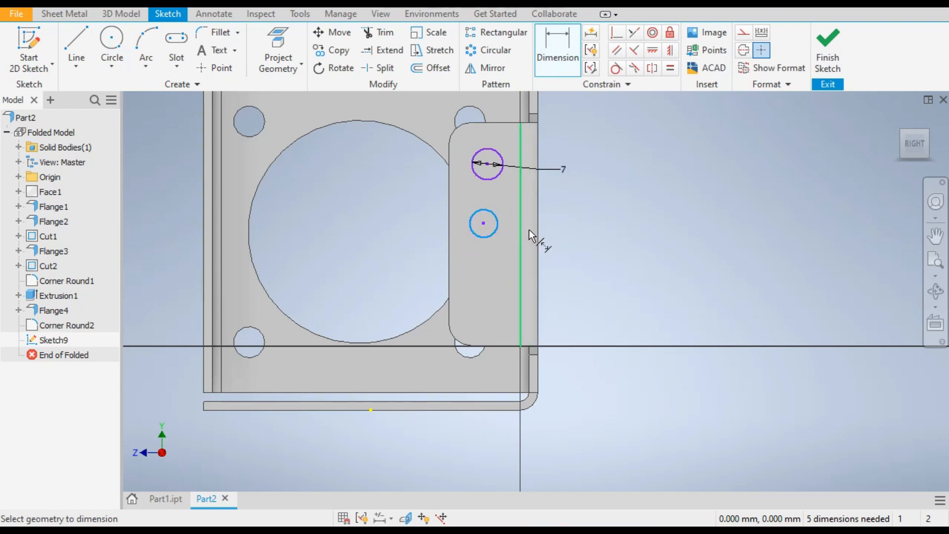
{"action": "left_click", "coordinate": [585, 234]}
{"action": "type", "text": "7"}
{"action": "key", "text": "Return"}
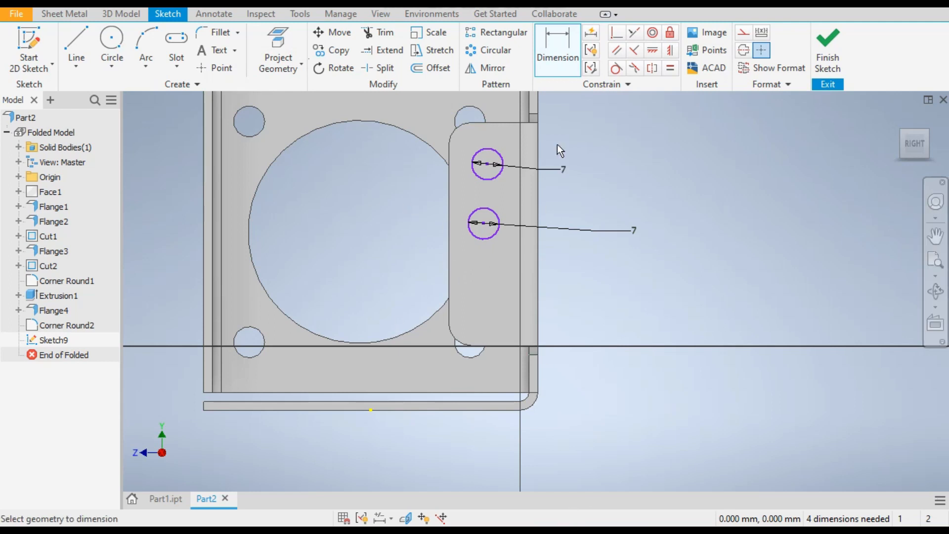
Dimension the upper circle's centre 15 mm below the end flange's upper edge.
{"action": "left_click", "coordinate": [504, 122]}
{"action": "left_click", "coordinate": [488, 164]}
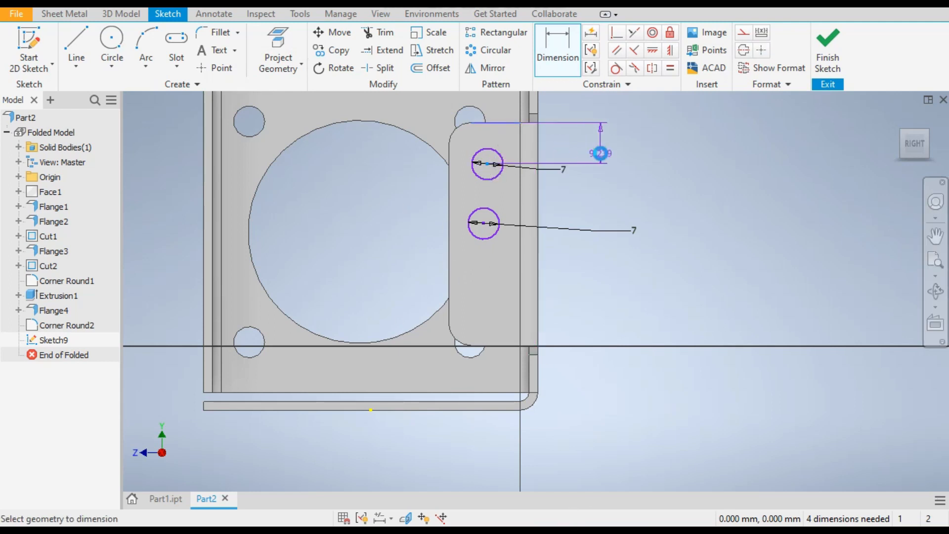
{"action": "left_click", "coordinate": [600, 154]}
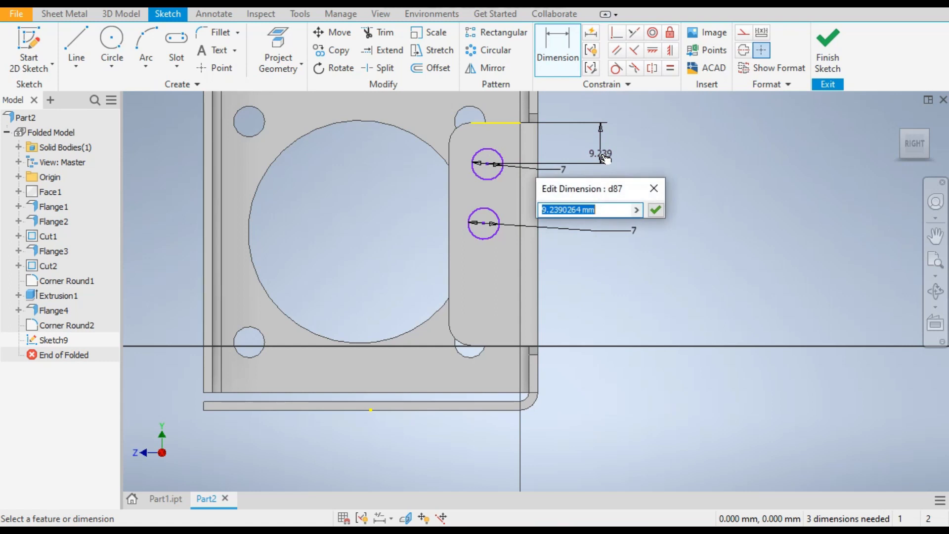
{"action": "type", "text": "5"}
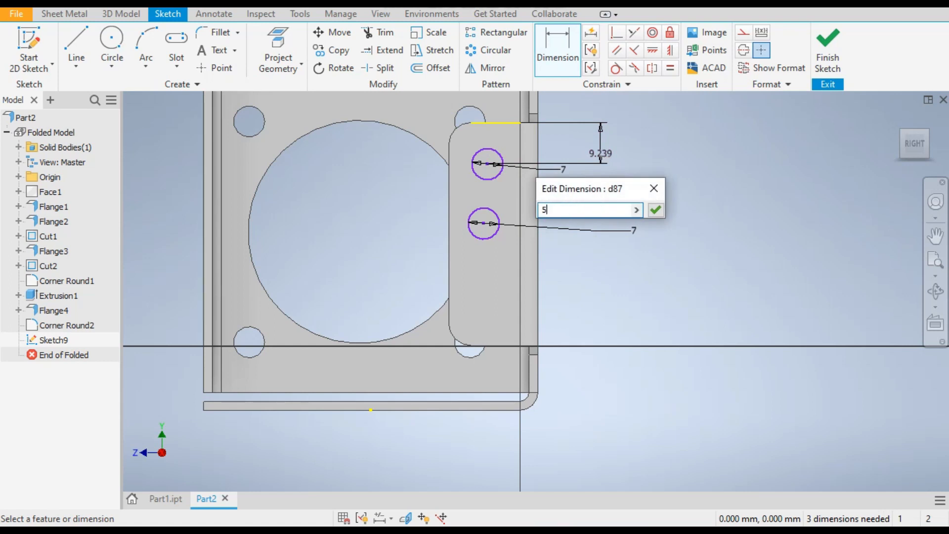
{"action": "type", "text": "15"}
{"action": "key", "text": "Return"}
{"action": "key", "text": "3"}
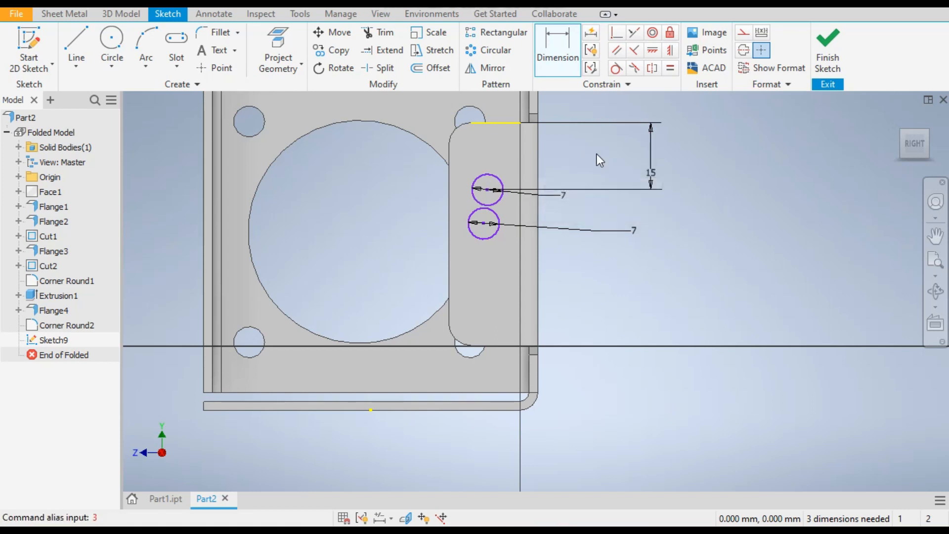
Dimension the lower circle's centre 15 mm above the end flange's lower edge.
{"action": "left_click", "coordinate": [496, 347]}
{"action": "left_click", "coordinate": [495, 234]}
{"action": "left_click", "coordinate": [593, 282]}
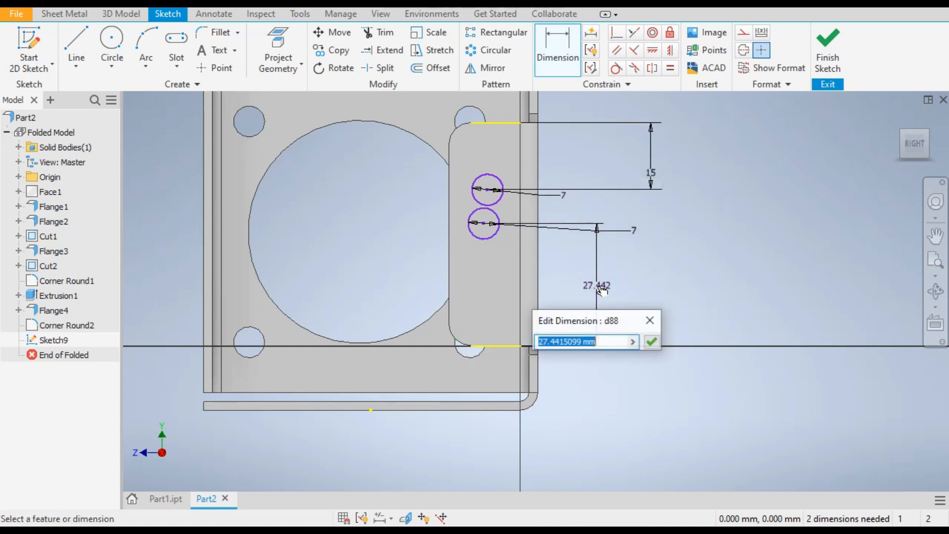
{"action": "type", "text": "15"}
{"action": "key", "text": "Return"}
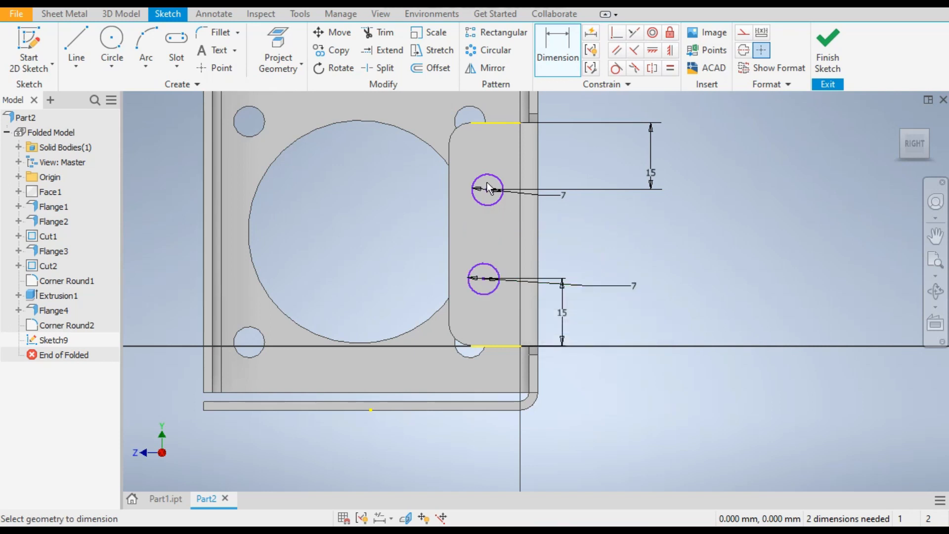
Dimension the upper circle's centre 7.5 mm from the end flange's free vertical edge.
{"action": "left_click", "coordinate": [449, 196]}
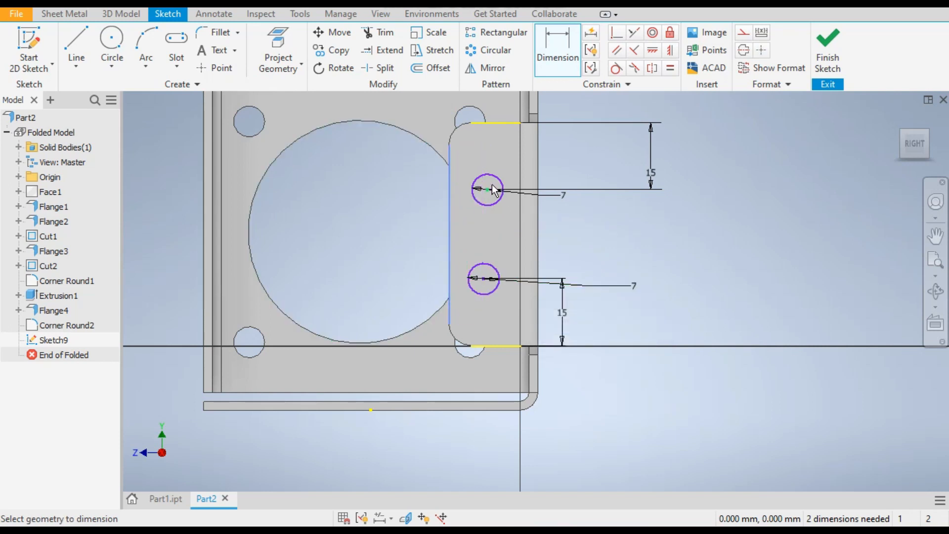
{"action": "left_click", "coordinate": [487, 189]}
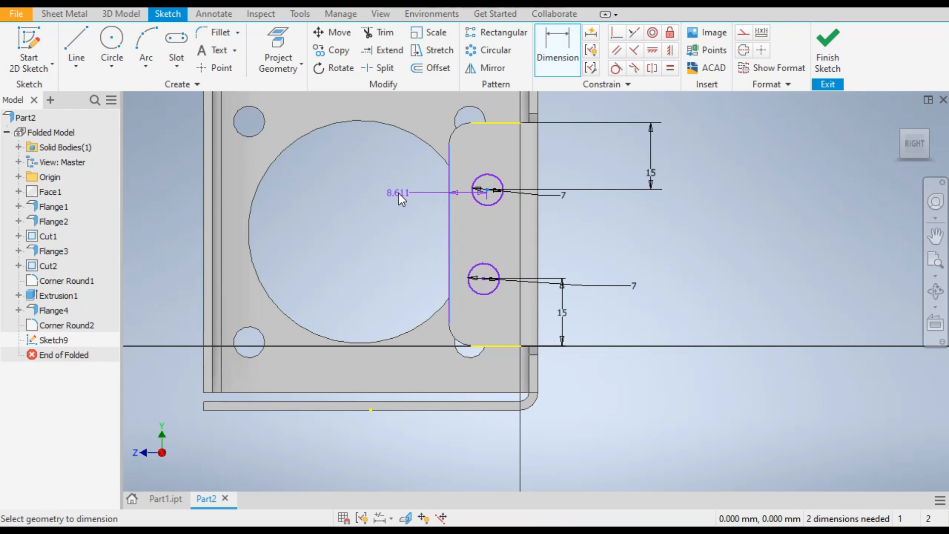
{"action": "left_click", "coordinate": [398, 193]}
{"action": "type", "text": "7."}
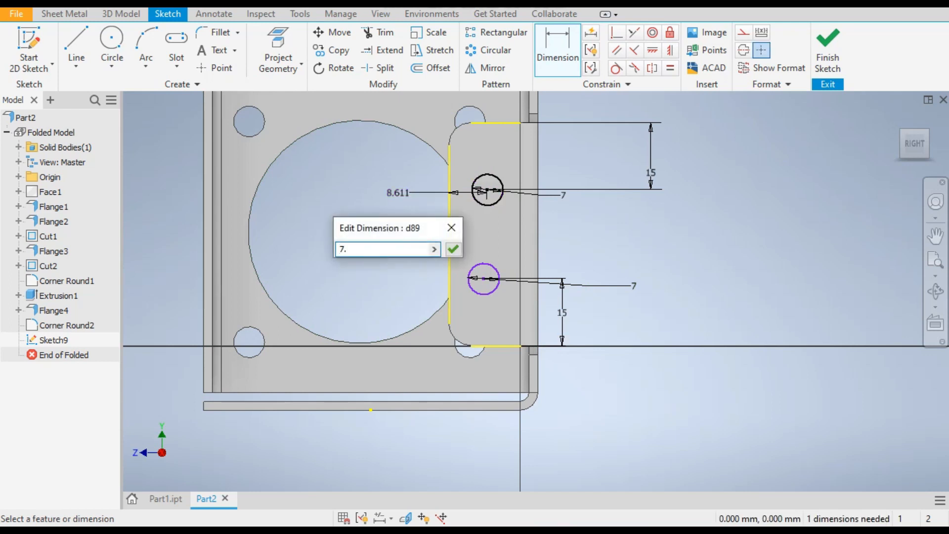
{"action": "type", "text": "5"}
{"action": "key", "text": "Return"}
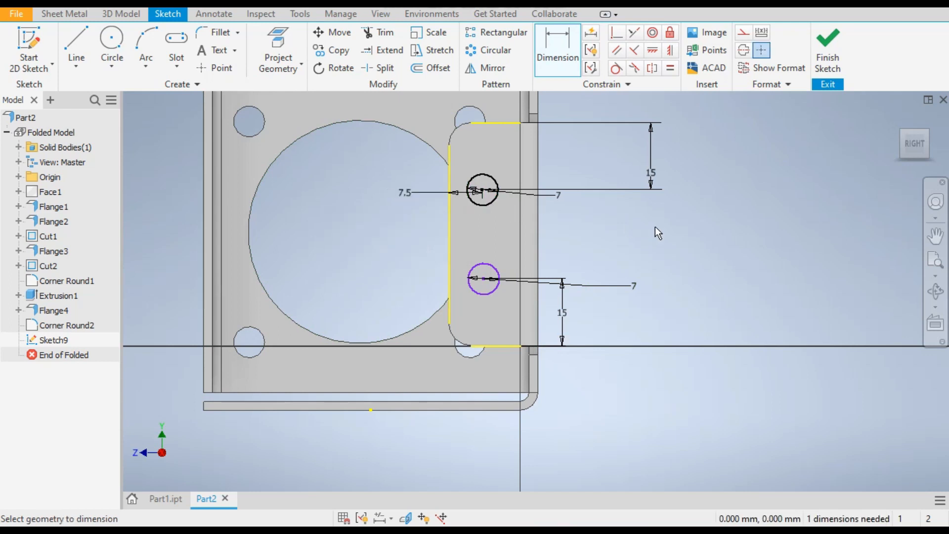
Align the lower circle's centre vertically with the upper circle's centre and finish the sketch.
{"action": "left_click", "coordinate": [674, 55]}
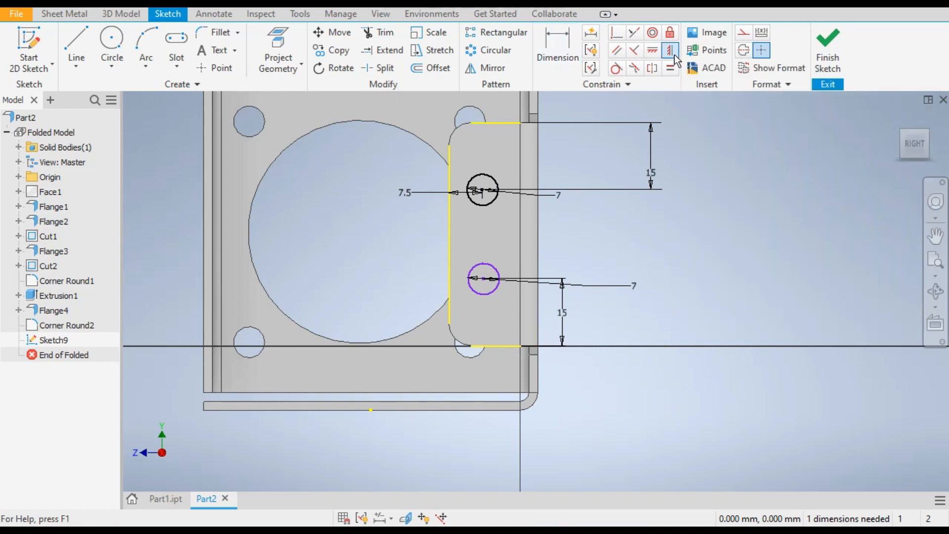
{"action": "left_click", "coordinate": [483, 190]}
{"action": "left_click", "coordinate": [482, 279]}
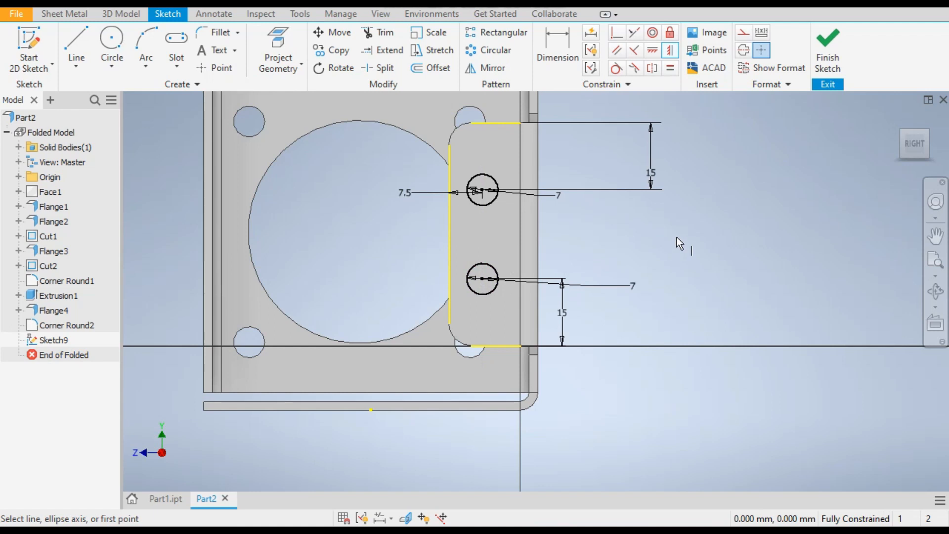
{"action": "left_click", "coordinate": [825, 58]}
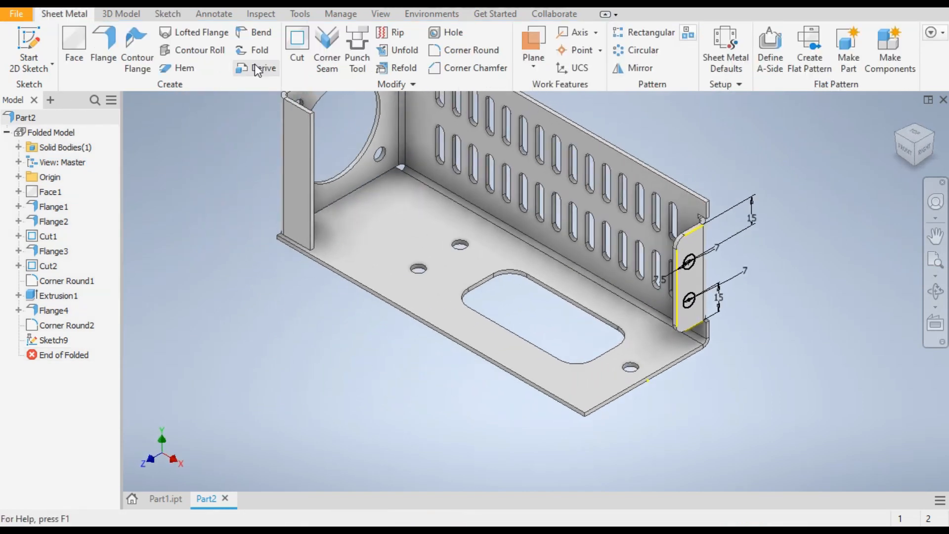
Cut both circles through the end flange with the cut distance at Thickness.
{"action": "left_click", "coordinate": [296, 41]}
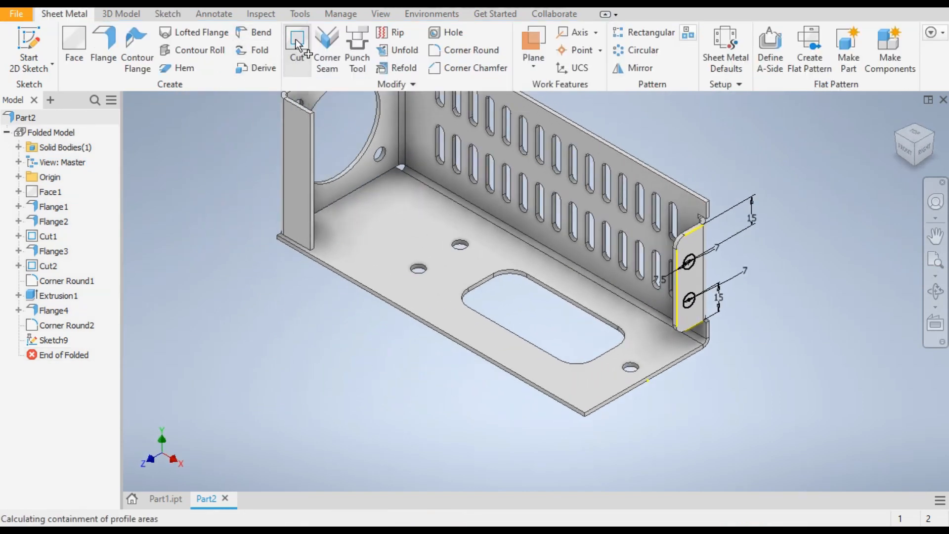
{"action": "left_click", "coordinate": [689, 261]}
{"action": "left_click", "coordinate": [689, 299]}
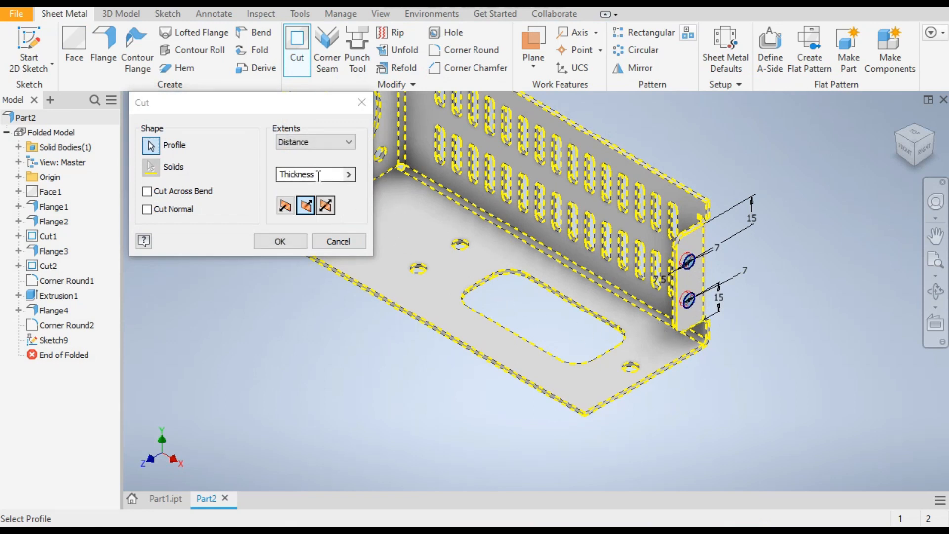
{"action": "left_click", "coordinate": [280, 241]}
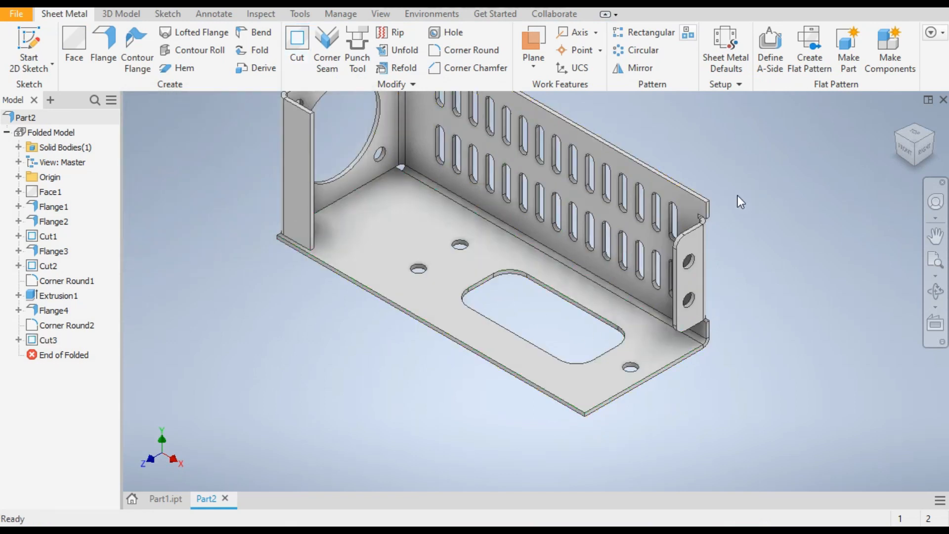
Compare with Part1 and set up a 90-degree flange on the base's long front edge, centred and 150 mm wide.
{"action": "scroll", "coordinate": [672, 313], "scroll_direction": "down", "scroll_amount": 4}
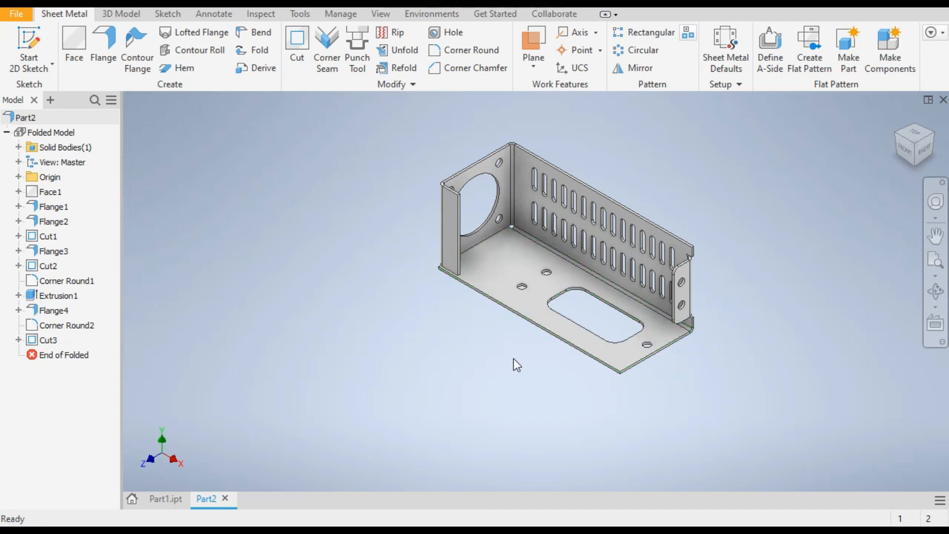
{"action": "left_click", "coordinate": [153, 496]}
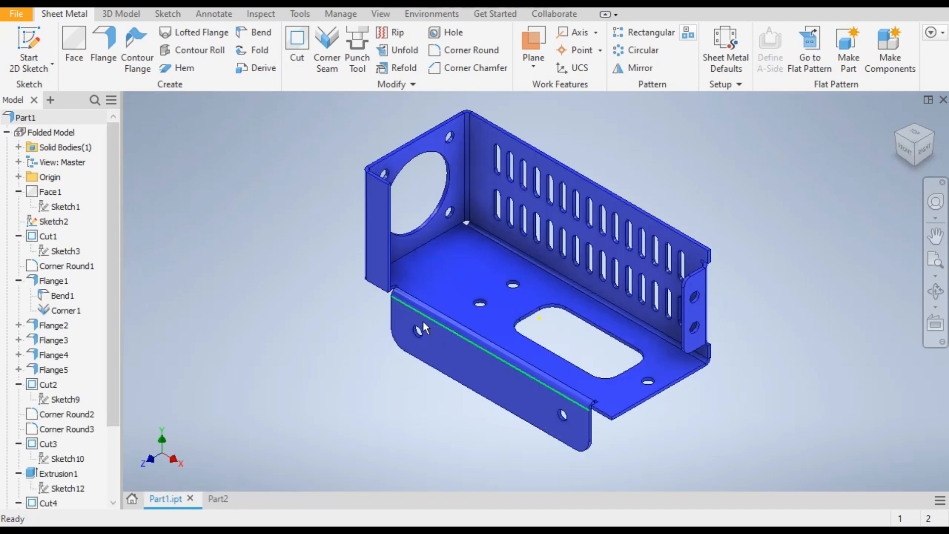
{"action": "left_click", "coordinate": [224, 497]}
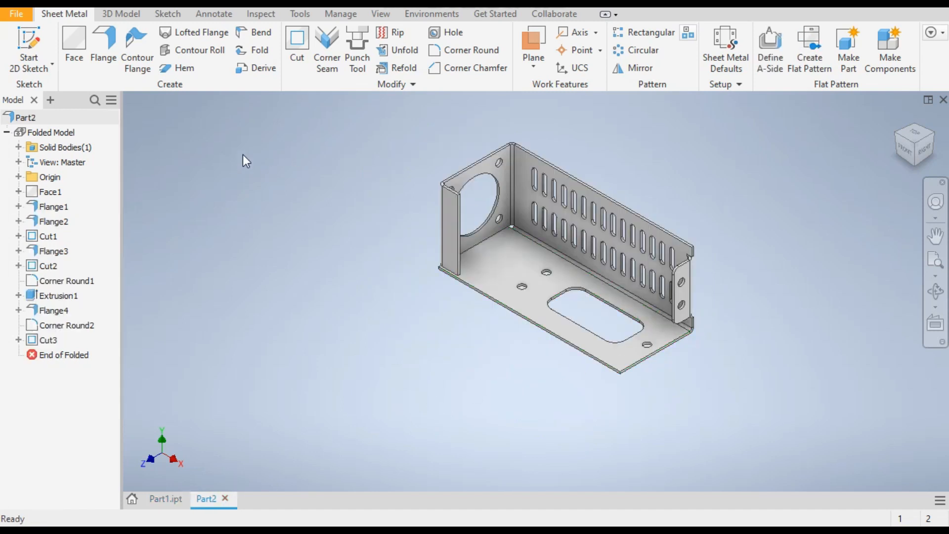
{"action": "left_click", "coordinate": [99, 44]}
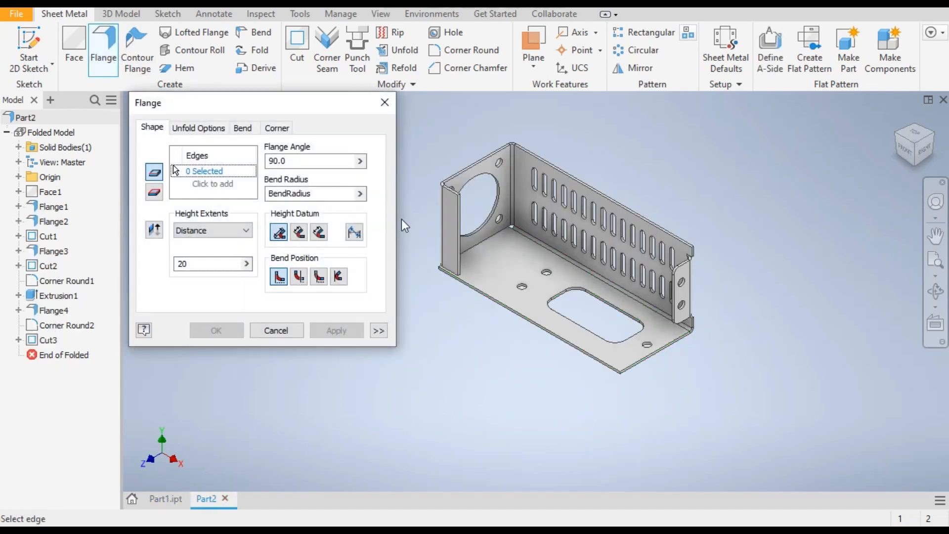
{"action": "scroll", "coordinate": [548, 336], "scroll_direction": "up", "scroll_amount": 3}
{"action": "left_click", "coordinate": [539, 324]}
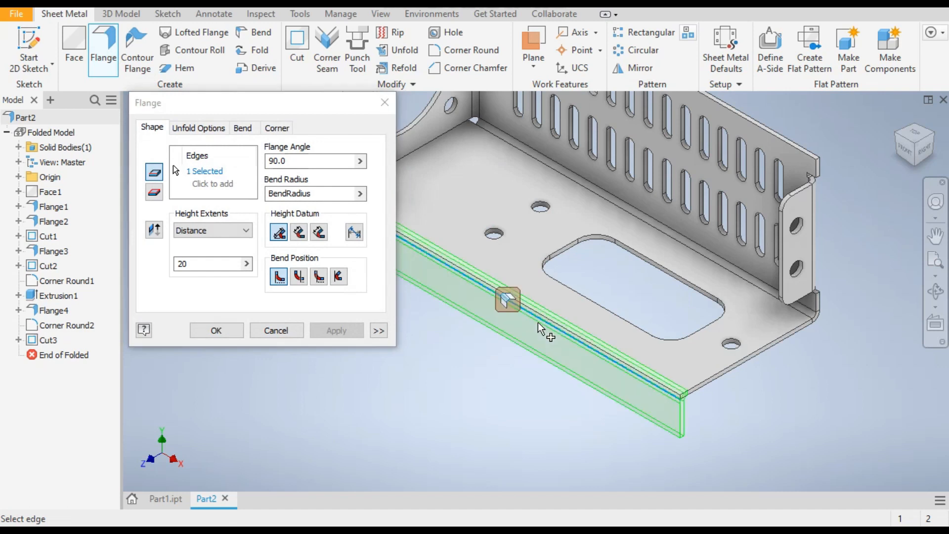
{"action": "scroll", "coordinate": [618, 287], "scroll_direction": "down", "scroll_amount": 3}
{"action": "left_click", "coordinate": [388, 333]}
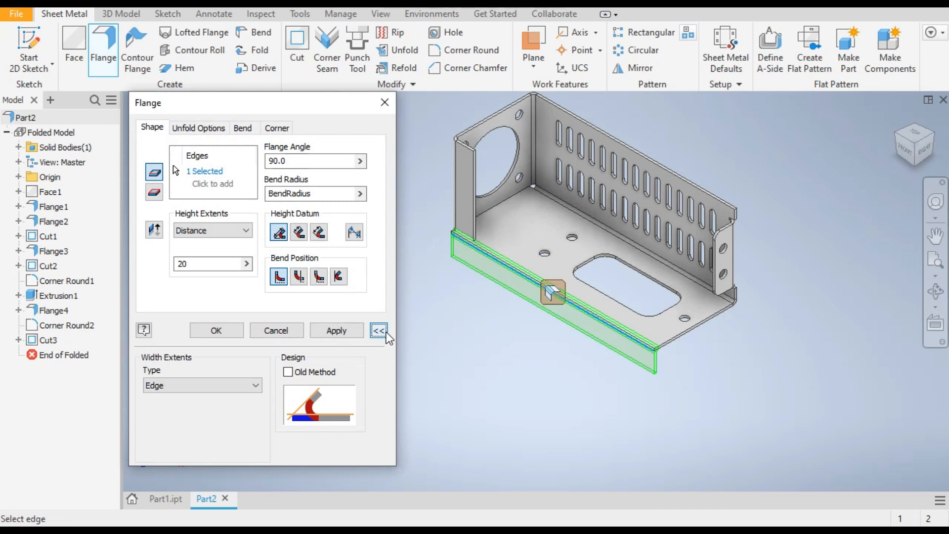
{"action": "left_click", "coordinate": [185, 384]}
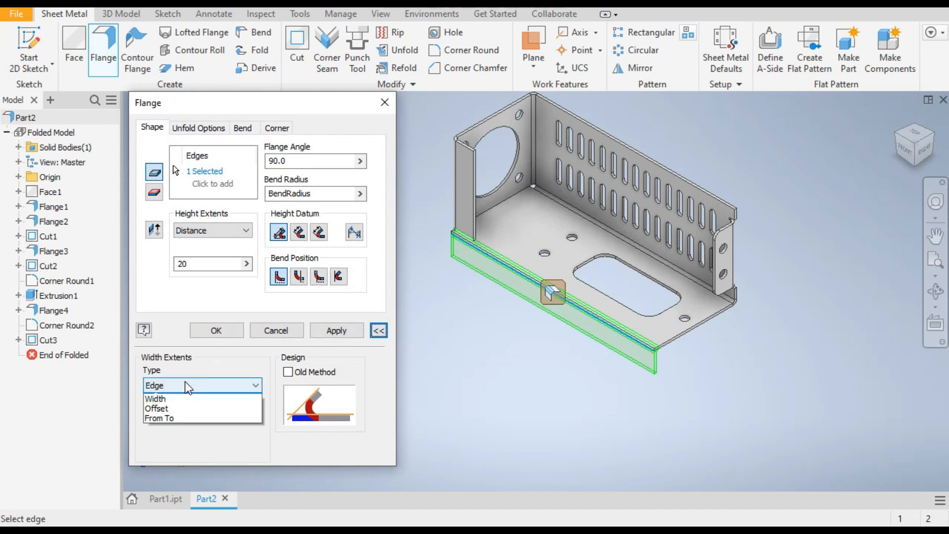
{"action": "left_click", "coordinate": [186, 394]}
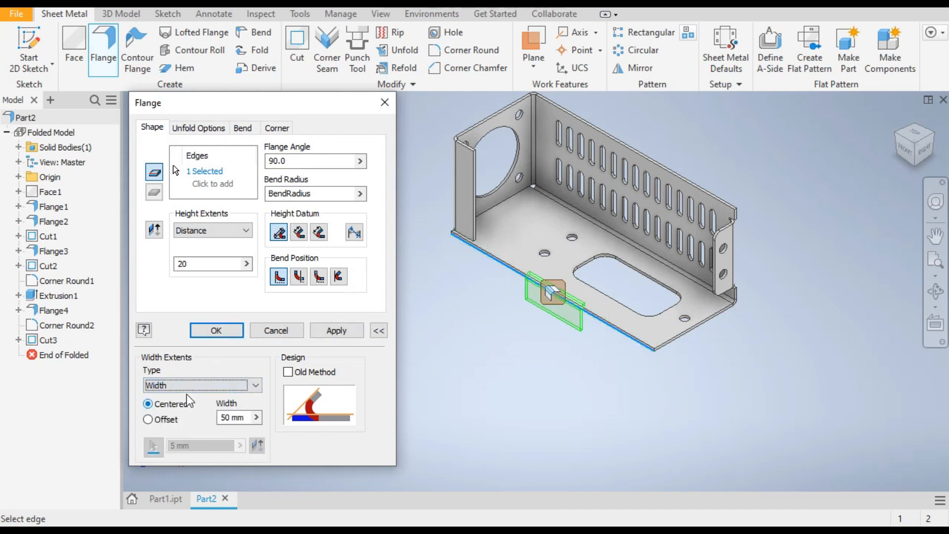
{"action": "left_click", "coordinate": [226, 418]}
{"action": "type", "text": "150"}
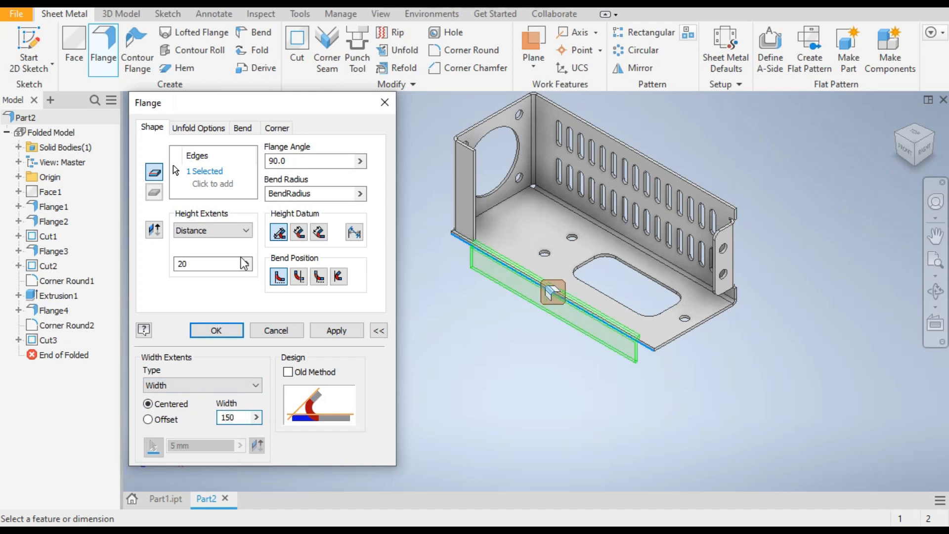
Set the front flange's height to 35 mm and create it.
{"action": "left_click", "coordinate": [212, 264]}
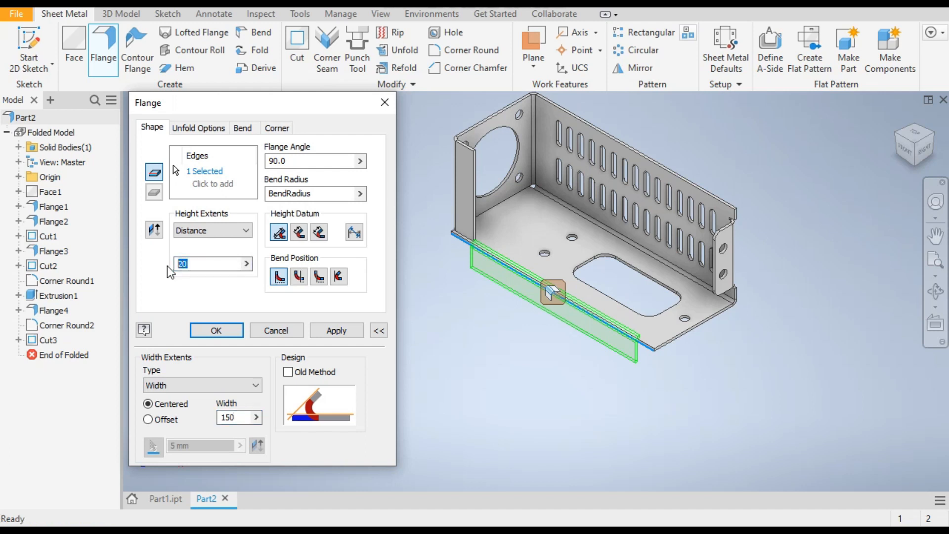
{"action": "type", "text": "35"}
{"action": "key", "text": "Return"}
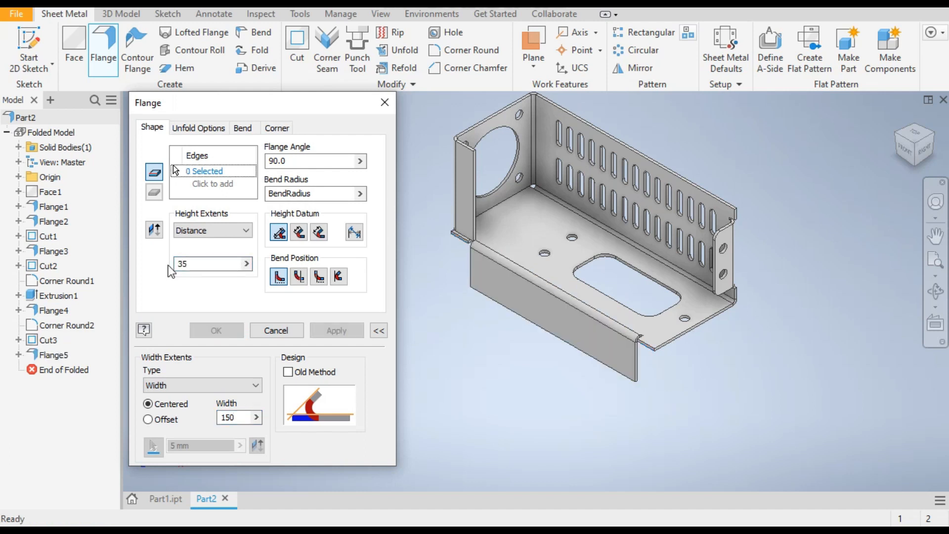
{"action": "left_click", "coordinate": [381, 110]}
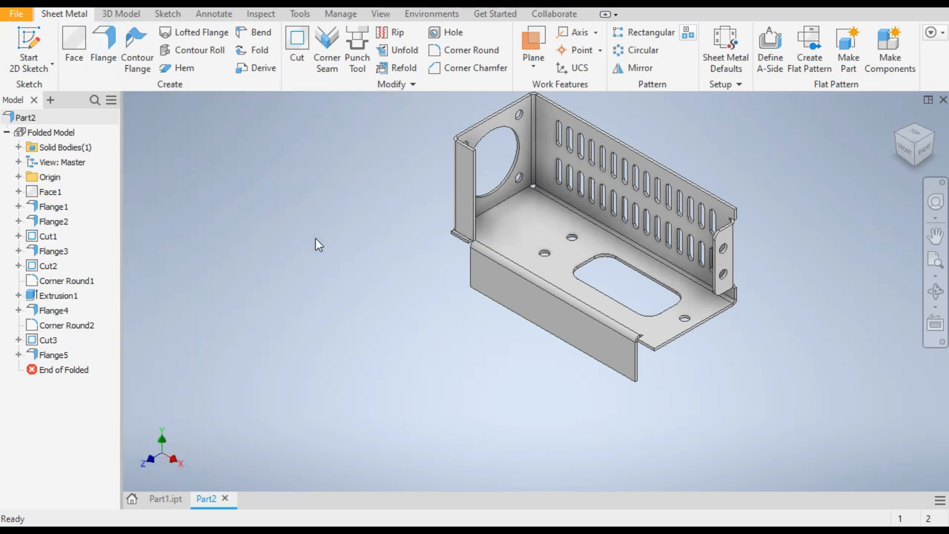
Start a sketch on the front flange's outer face and draw a circle near each end, the left one about 15 mm in diameter.
{"action": "left_click", "coordinate": [548, 316]}
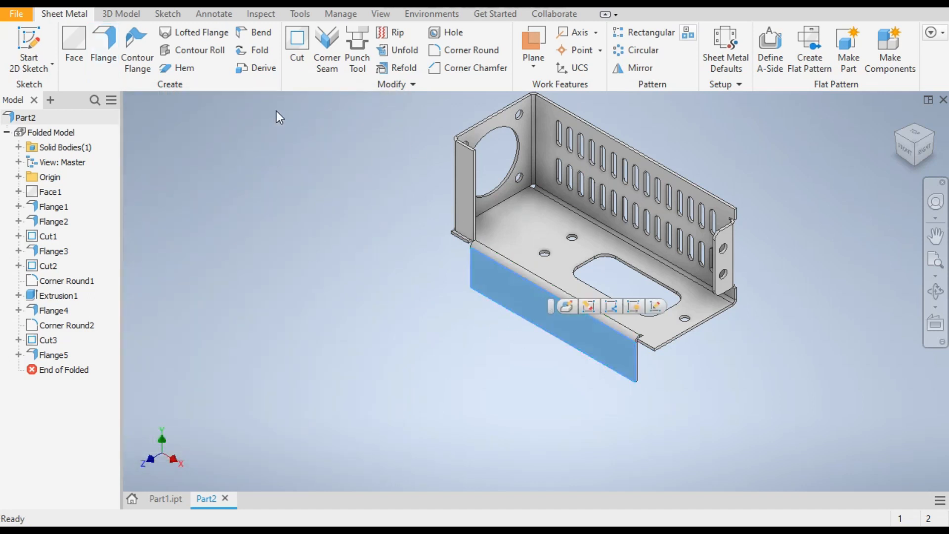
{"action": "left_click", "coordinate": [28, 42]}
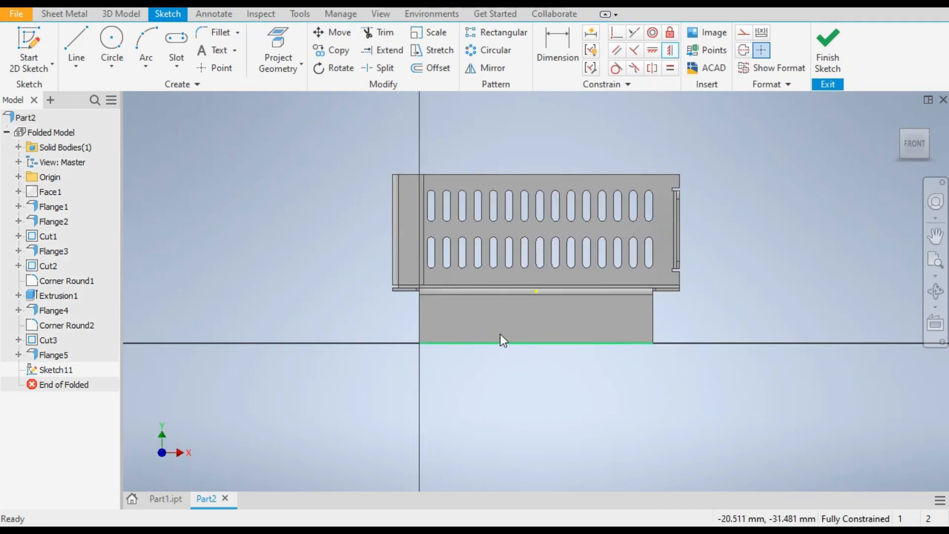
{"action": "left_click", "coordinate": [112, 44]}
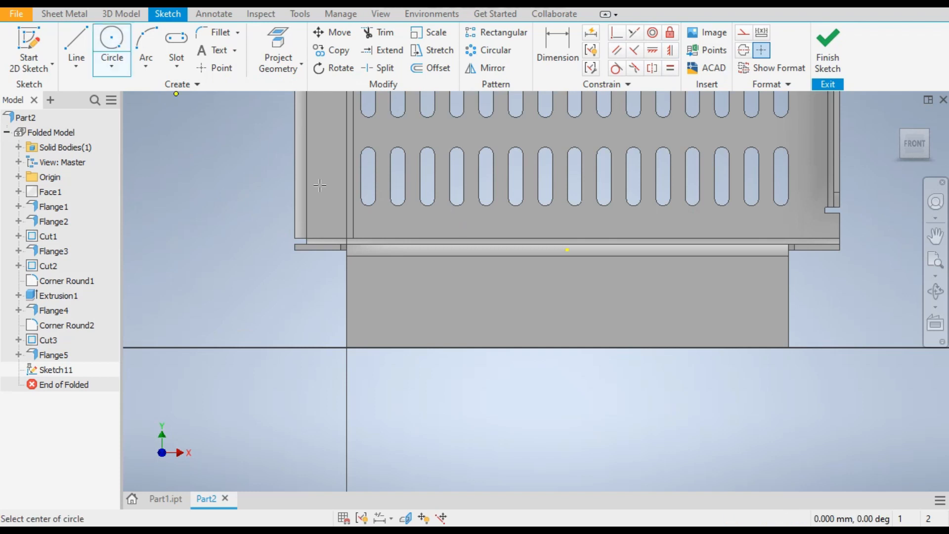
{"action": "left_click", "coordinate": [404, 304]}
{"action": "left_click", "coordinate": [426, 311]}
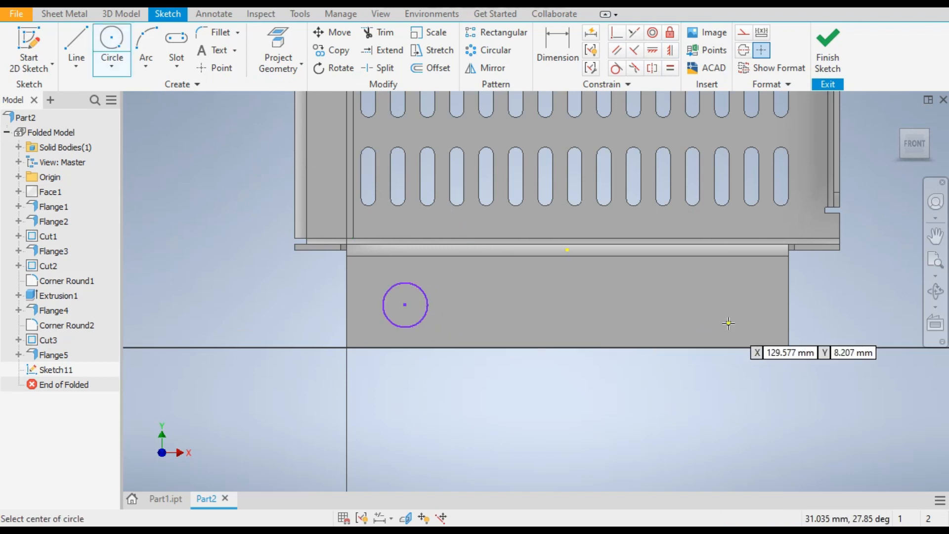
{"action": "left_click", "coordinate": [707, 298]}
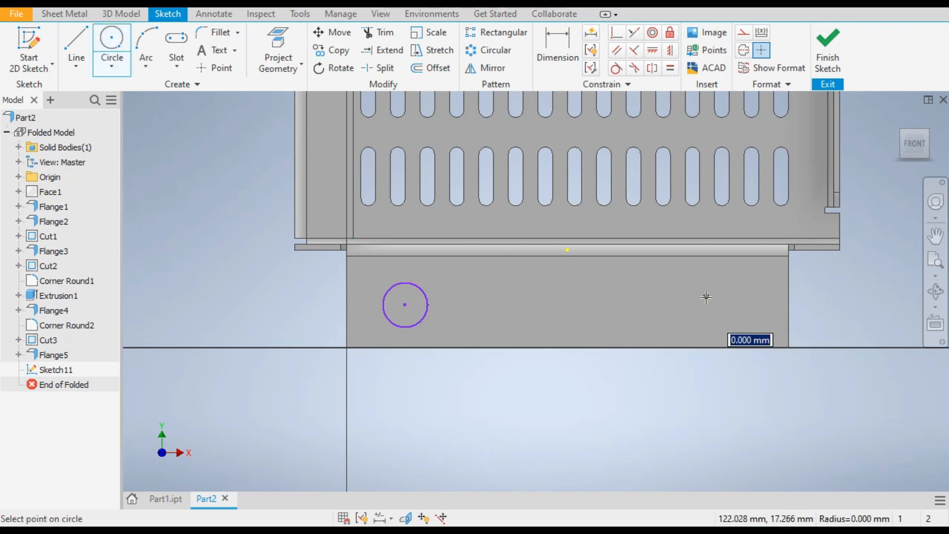
{"action": "left_click", "coordinate": [721, 318]}
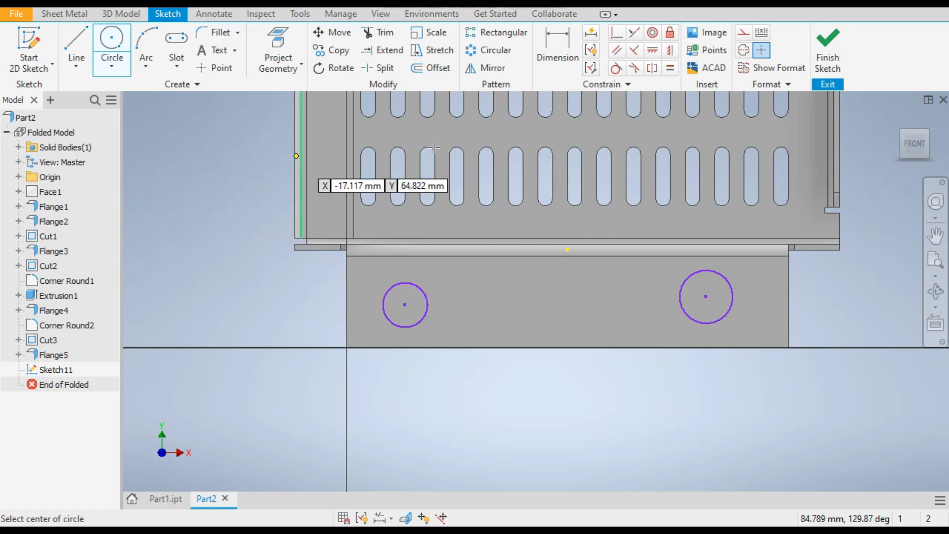
Dimension the left circle's centre 7.5 mm above the front flange's lower edge.
{"action": "left_click", "coordinate": [558, 49]}
{"action": "left_click", "coordinate": [425, 290]}
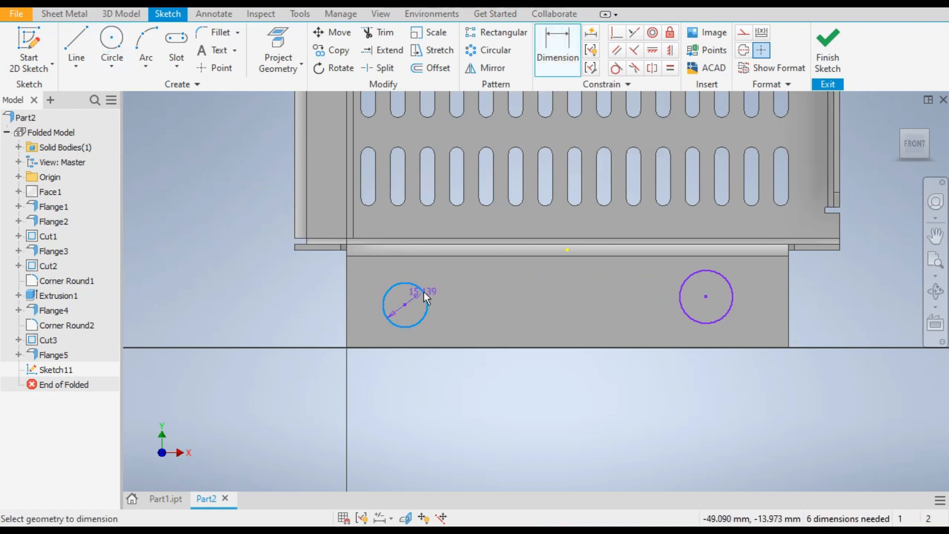
{"action": "left_click", "coordinate": [438, 348]}
{"action": "left_click", "coordinate": [430, 378]}
{"action": "type", "text": "7.5"}
{"action": "key", "text": "Return"}
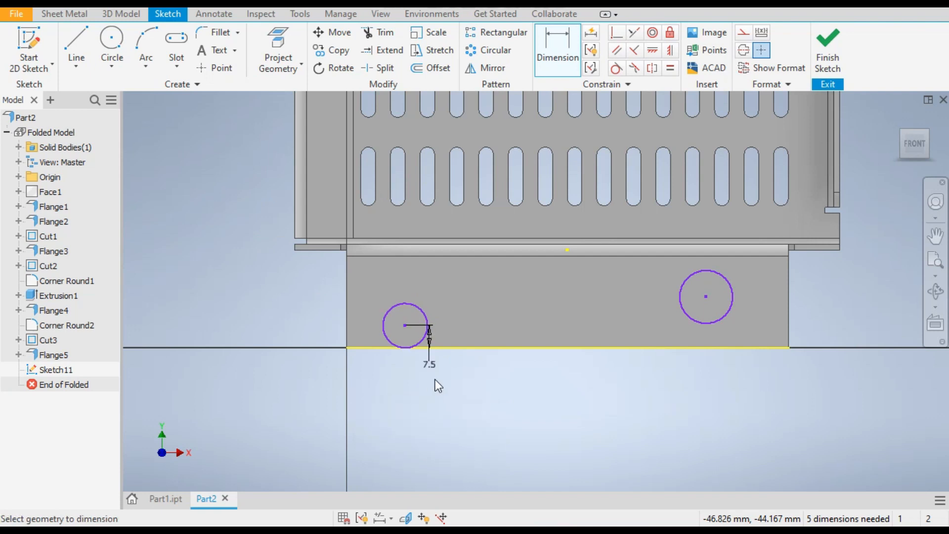
Dimension the left circle on the front flange to a diameter of 7 mm.
{"action": "left_click", "coordinate": [419, 306]}
{"action": "left_click", "coordinate": [431, 286]}
{"action": "type", "text": "7"}
{"action": "key", "text": "Return"}
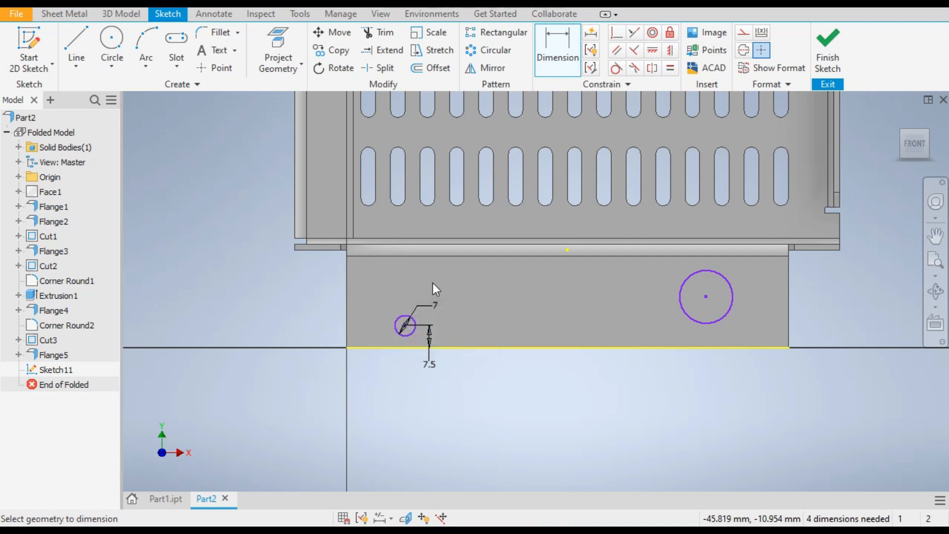
Dimension the left circle's centre 20 mm from the front flange's left edge.
{"action": "left_click", "coordinate": [347, 328]}
{"action": "left_click", "coordinate": [405, 325]}
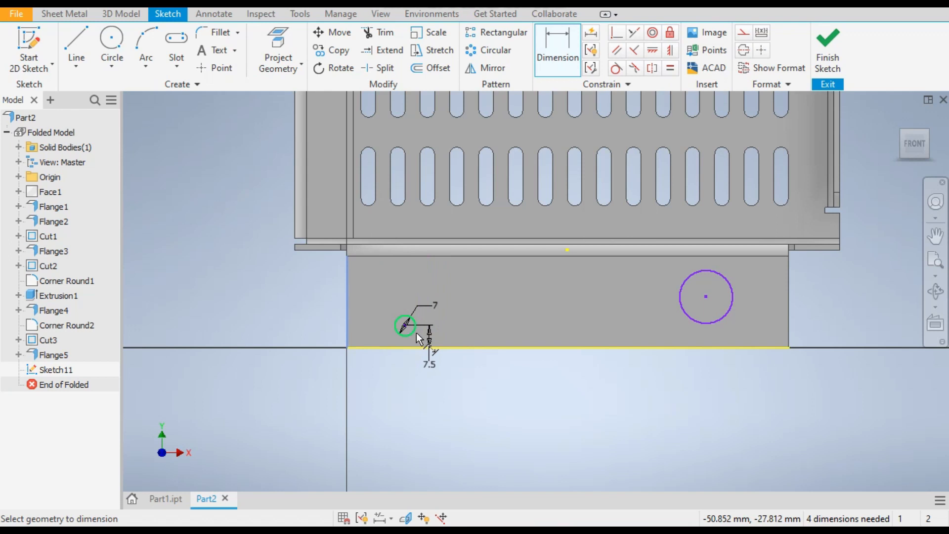
{"action": "left_click", "coordinate": [386, 383]}
{"action": "type", "text": "20"}
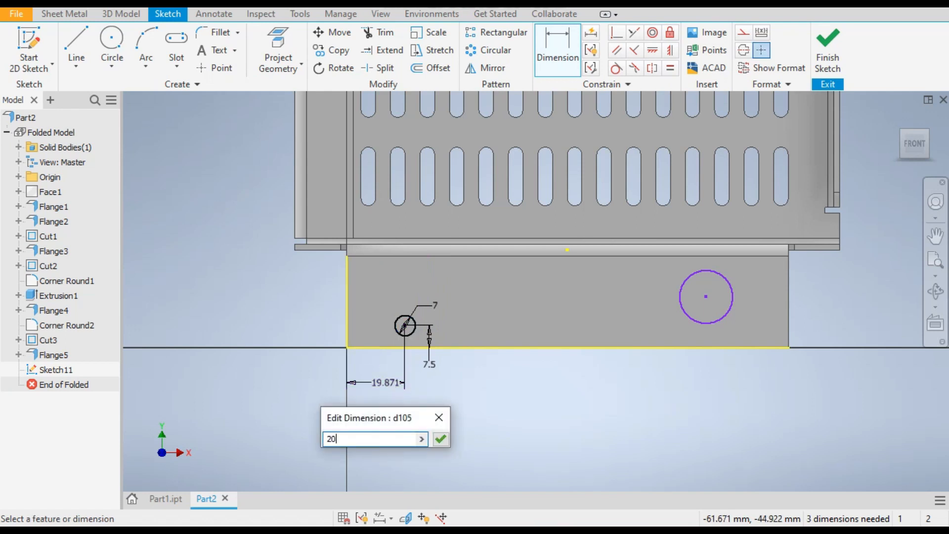
{"action": "key", "text": "Return"}
Dimension the right circle's centre 20 mm from the front flange's right edge.
{"action": "left_click", "coordinate": [732, 295]}
{"action": "left_click", "coordinate": [788, 297]}
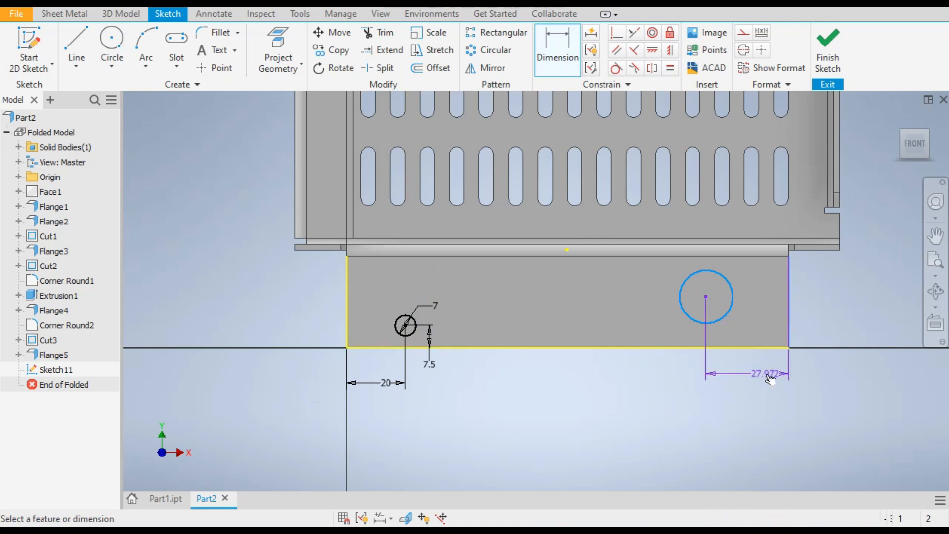
{"action": "left_click", "coordinate": [770, 378]}
{"action": "type", "text": "20"}
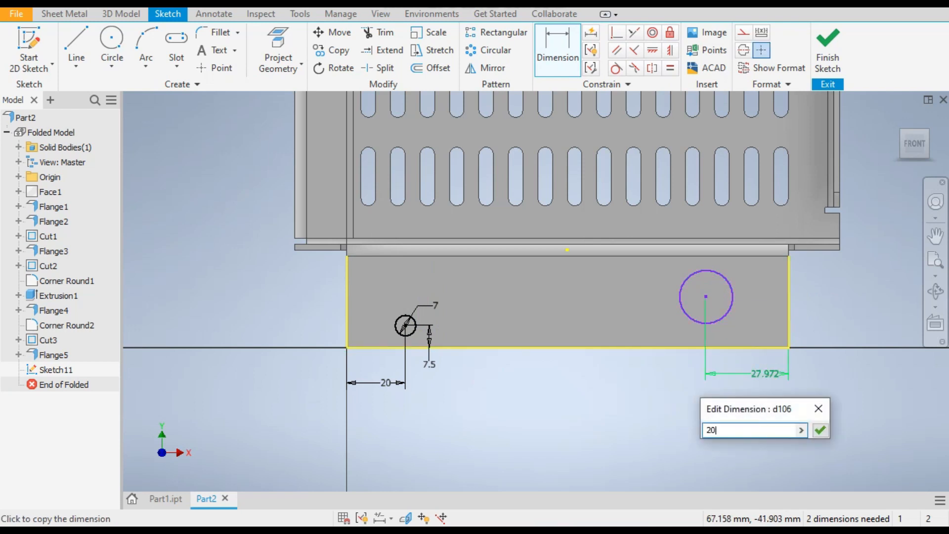
{"action": "key", "text": "Return"}
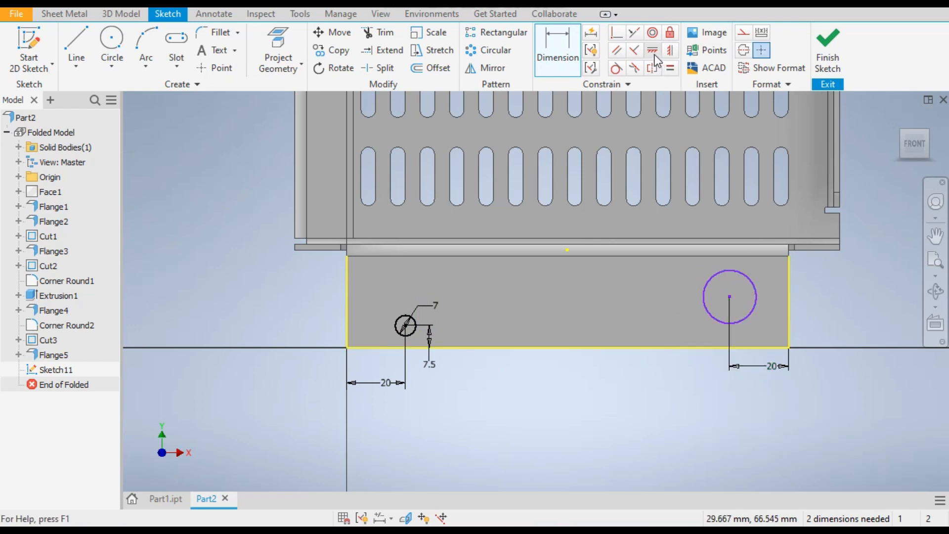
Apply a horizontal constraint between the centres of the right and left circles on the front flange.
{"action": "left_click", "coordinate": [653, 51]}
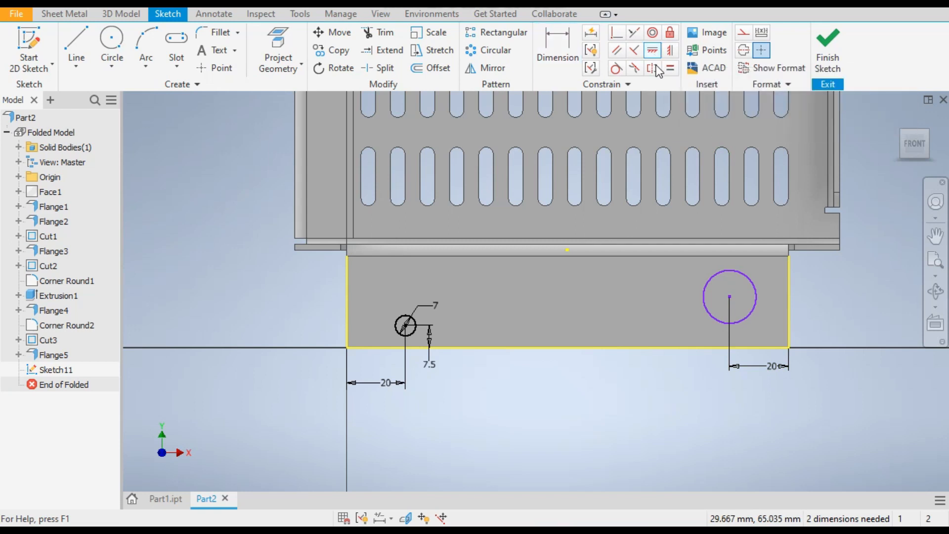
{"action": "left_click", "coordinate": [729, 296]}
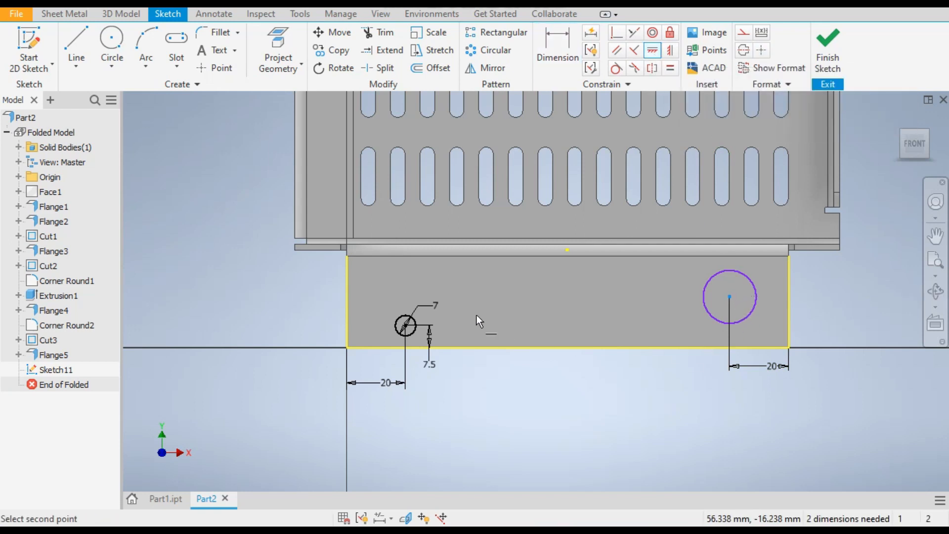
{"action": "left_click", "coordinate": [405, 326]}
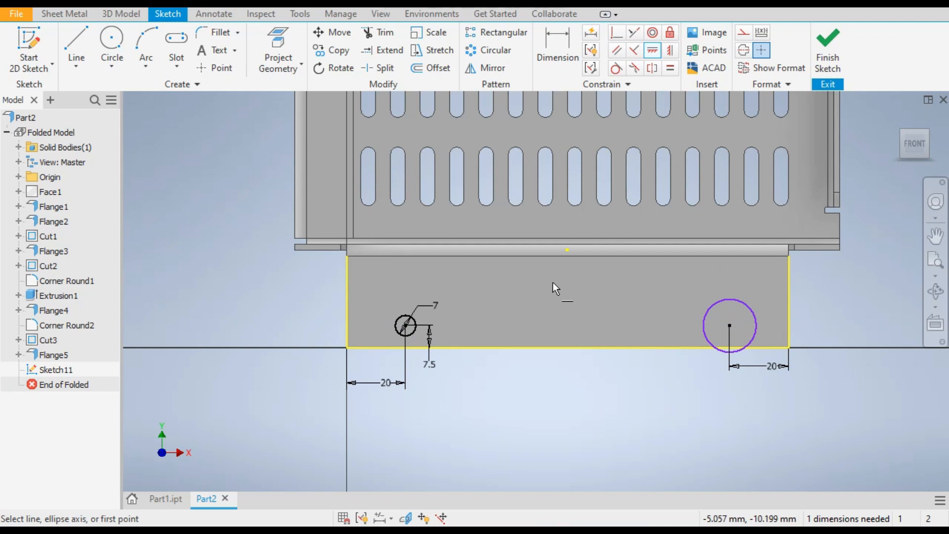
Make the right circle equal in size to the 7 mm left circle and finish the sketch.
{"action": "left_click", "coordinate": [669, 67]}
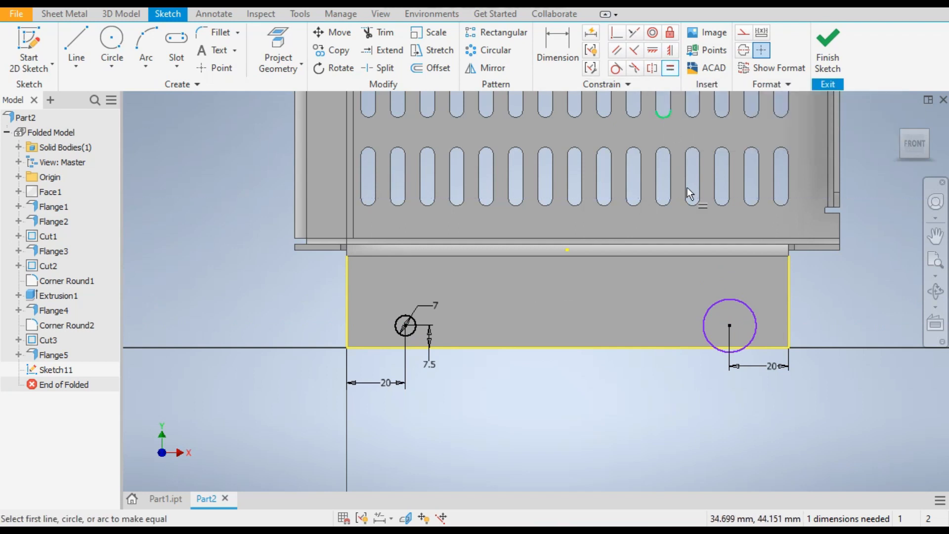
{"action": "left_click", "coordinate": [728, 300]}
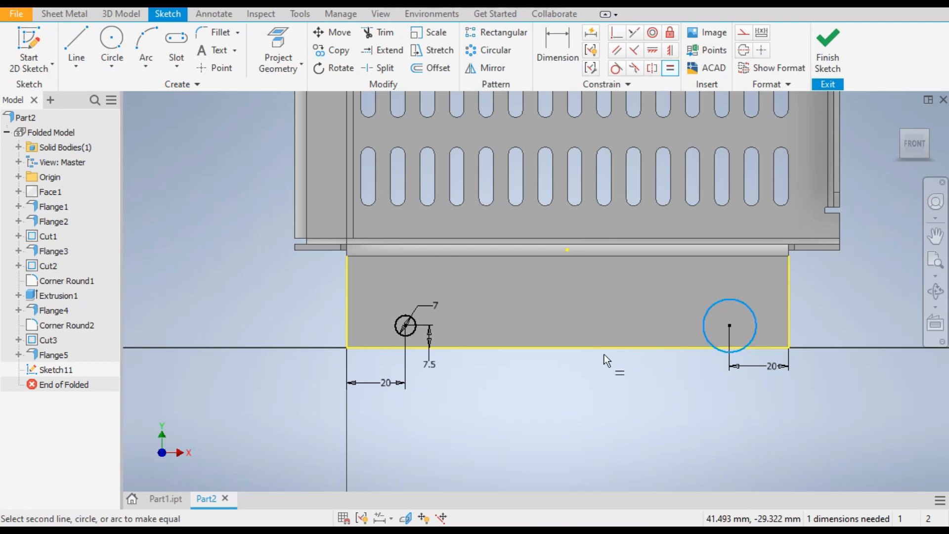
{"action": "left_click", "coordinate": [403, 326]}
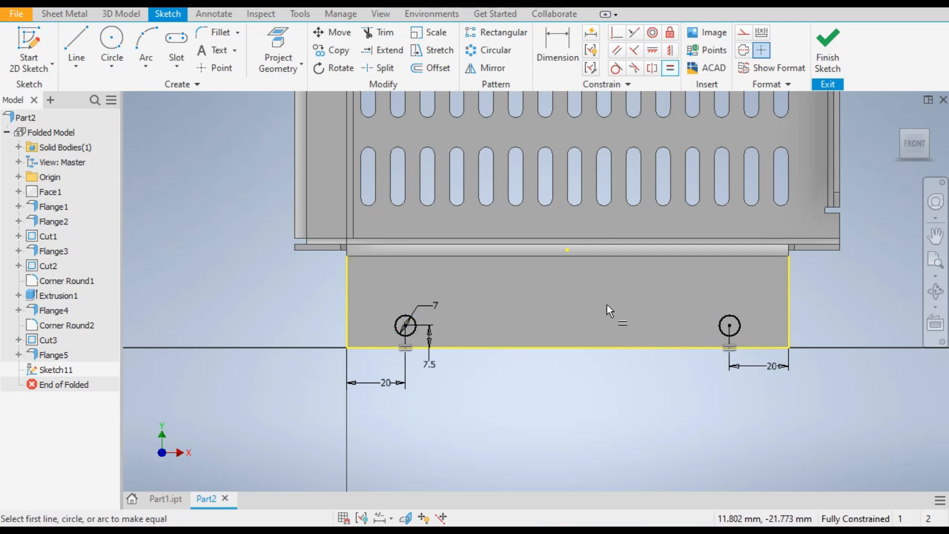
{"action": "left_click", "coordinate": [834, 47]}
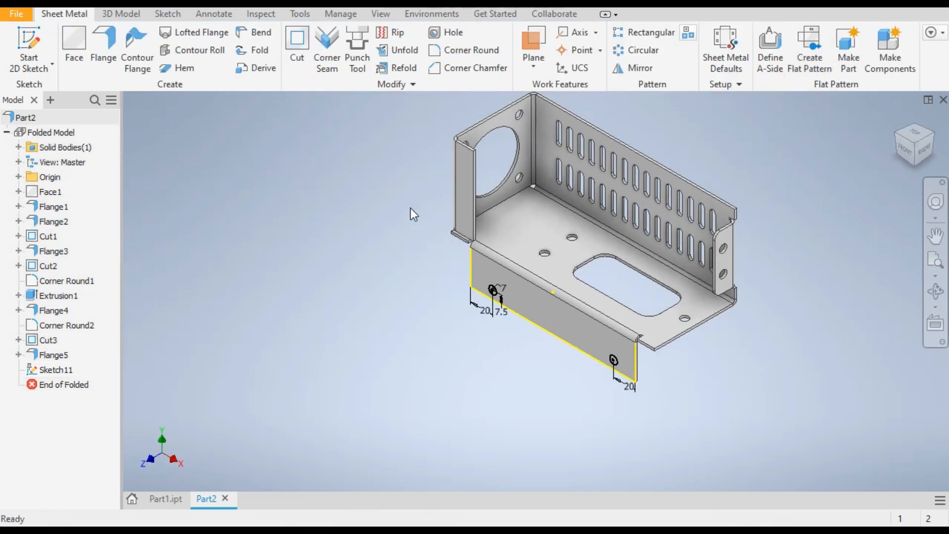
Cut both circles through the front flange with the Cut command, using the sheet thickness as the distance.
{"action": "scroll", "coordinate": [592, 390], "scroll_direction": "down", "scroll_amount": 3}
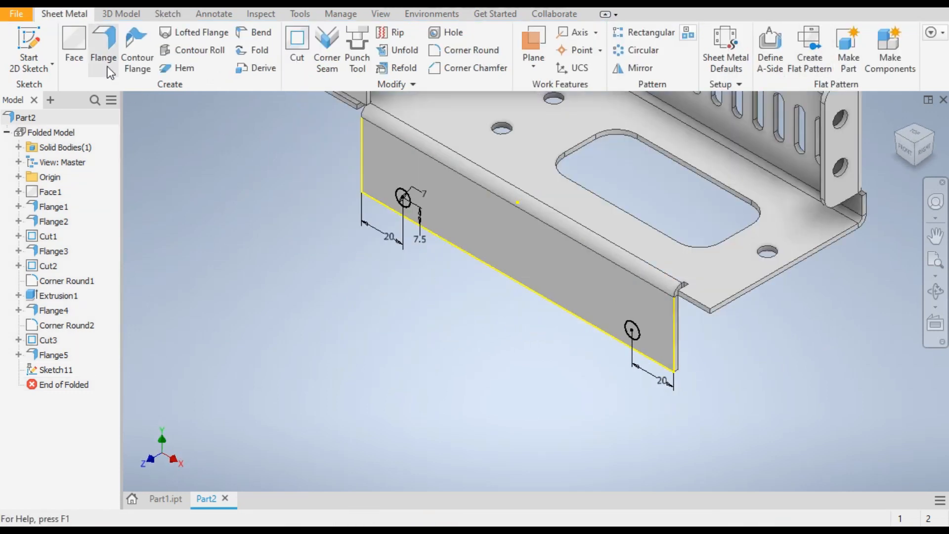
{"action": "left_click", "coordinate": [295, 46]}
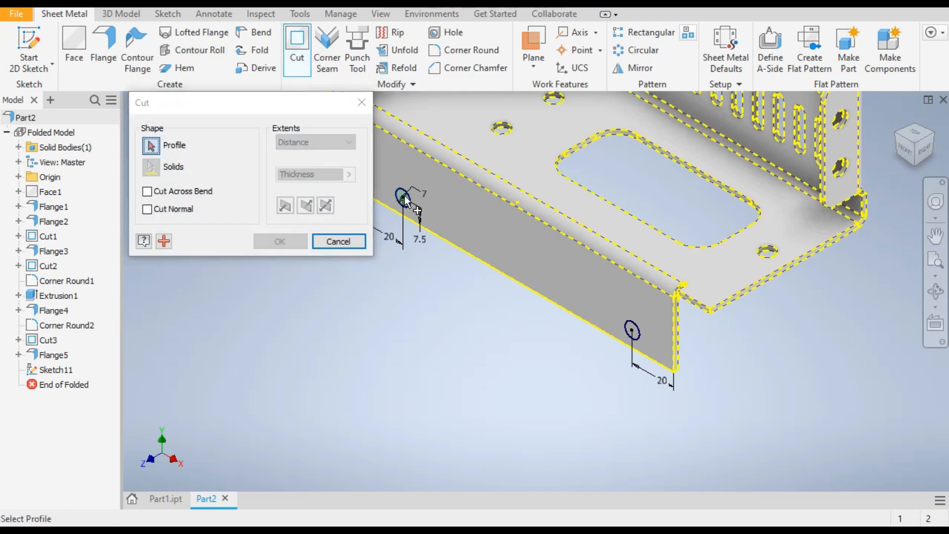
{"action": "left_click", "coordinate": [632, 330]}
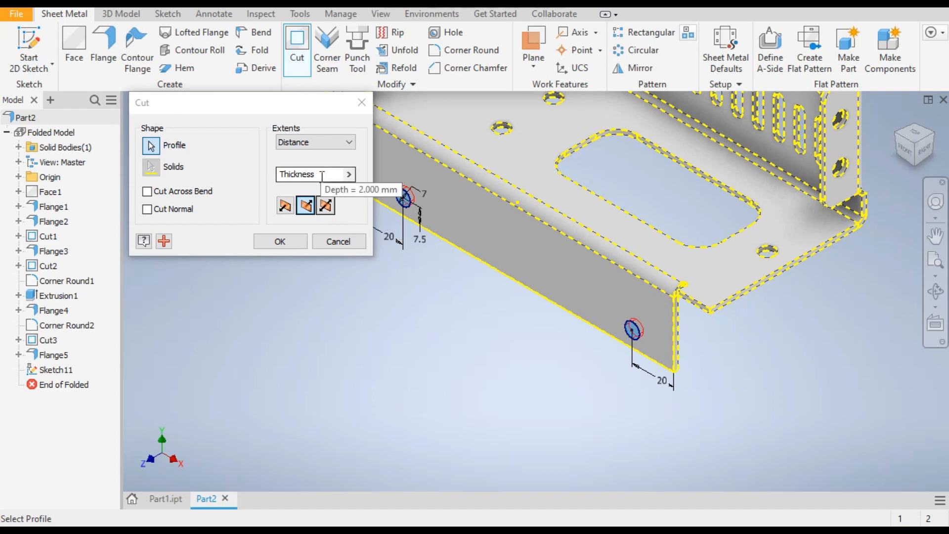
{"action": "left_click", "coordinate": [280, 241]}
{"action": "scroll", "coordinate": [346, 269], "scroll_direction": "down", "scroll_amount": 5}
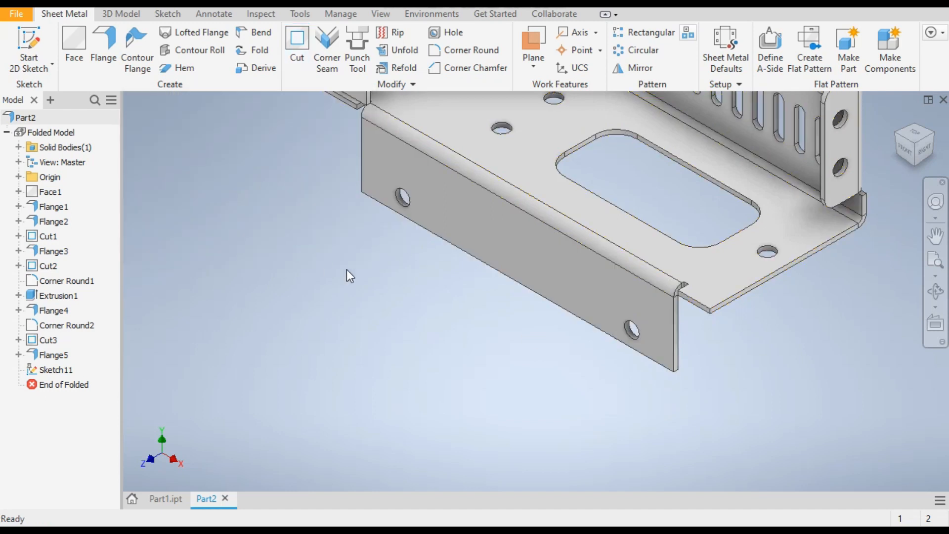
{"action": "scroll", "coordinate": [483, 337], "scroll_direction": "up", "scroll_amount": 5}
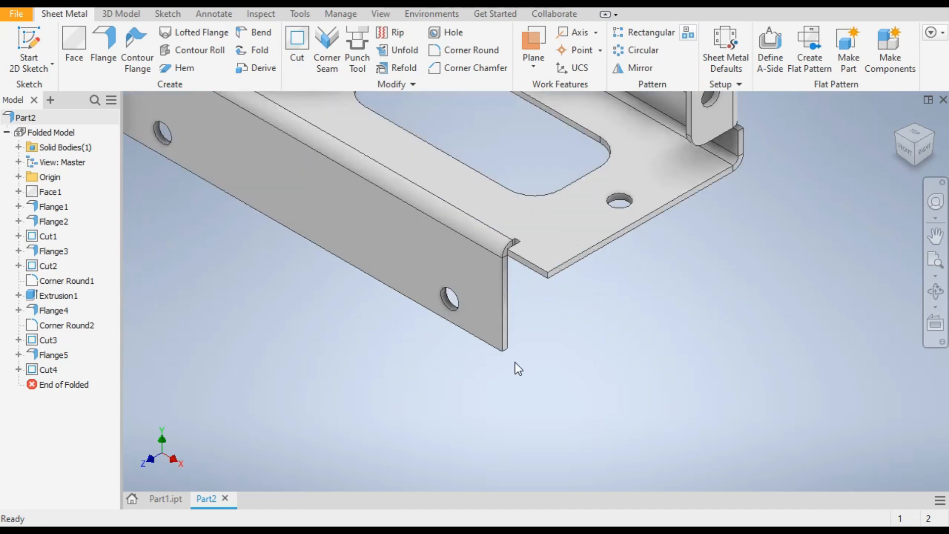
{"action": "scroll", "coordinate": [510, 348], "scroll_direction": "down", "scroll_amount": 3}
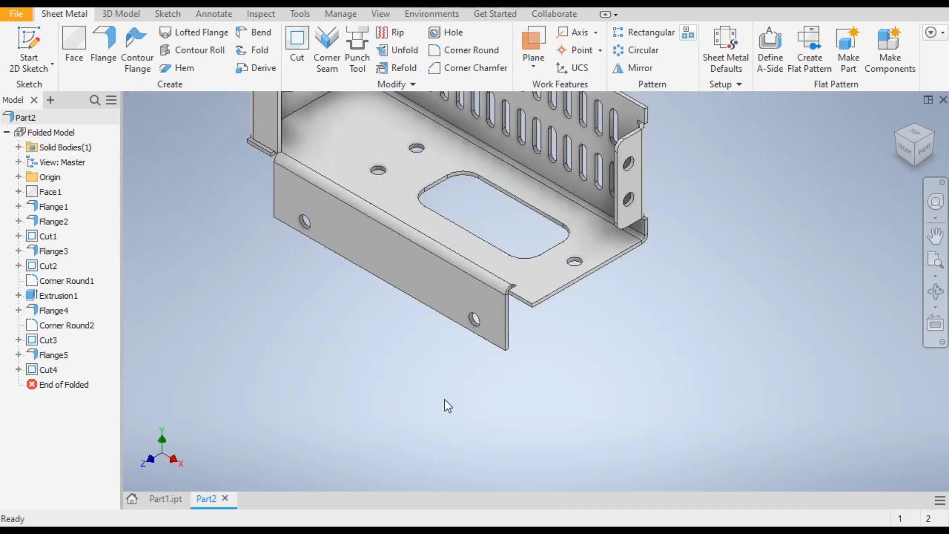
Check the front flange on reference Part1, then round the two lower corners of Part2's front flange with a 10 mm radius.
{"action": "left_click", "coordinate": [170, 492]}
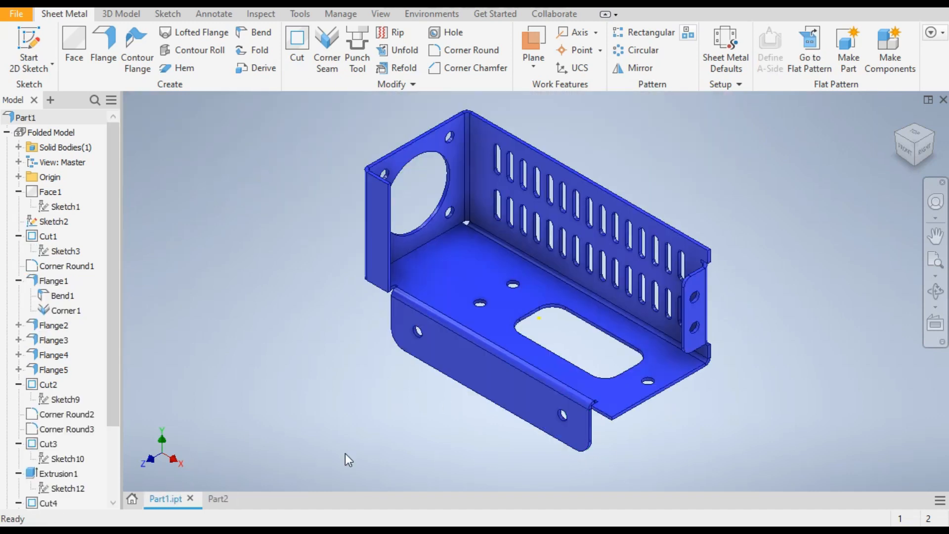
{"action": "left_click", "coordinate": [220, 498]}
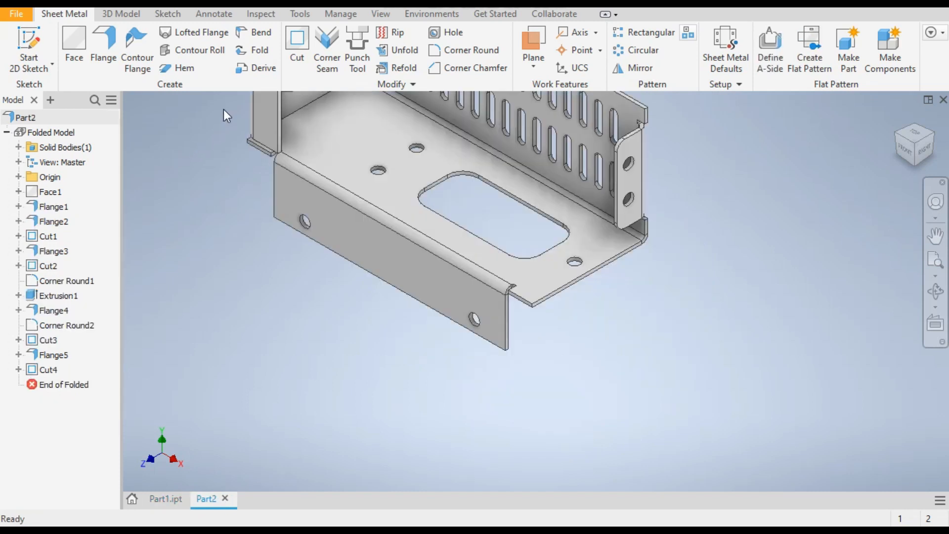
{"action": "left_click", "coordinate": [453, 53]}
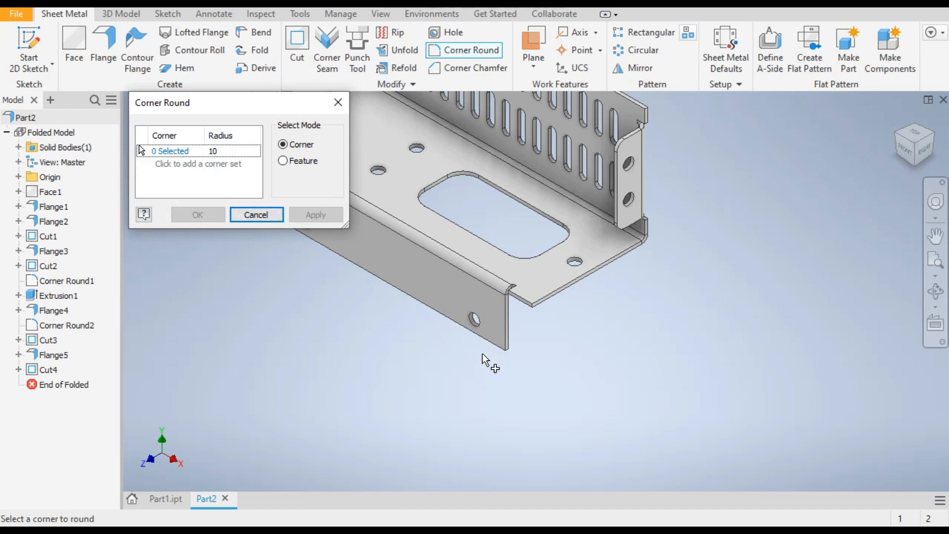
{"action": "scroll", "coordinate": [483, 354], "scroll_direction": "up", "scroll_amount": 5}
{"action": "left_click", "coordinate": [527, 361]}
{"action": "scroll", "coordinate": [539, 364], "scroll_direction": "down", "scroll_amount": 5}
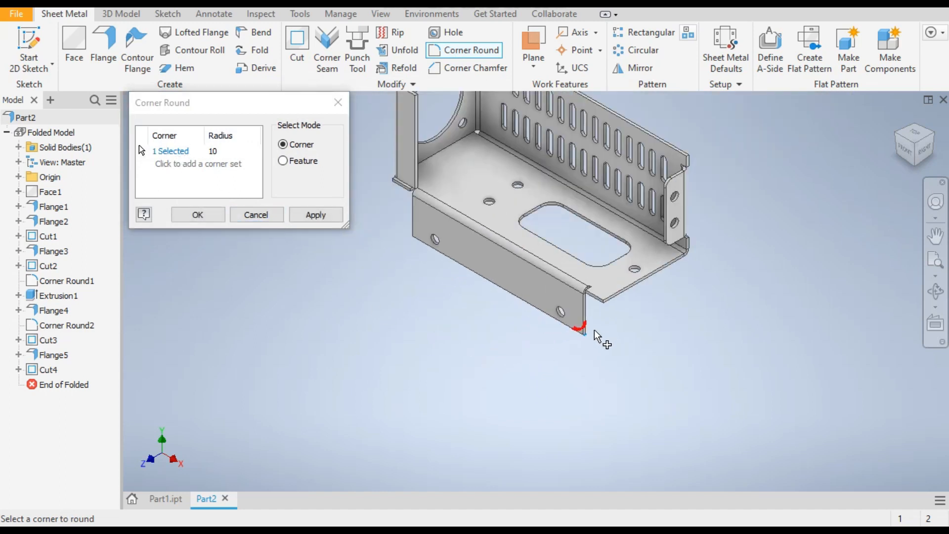
{"action": "scroll", "coordinate": [436, 236], "scroll_direction": "up", "scroll_amount": 5}
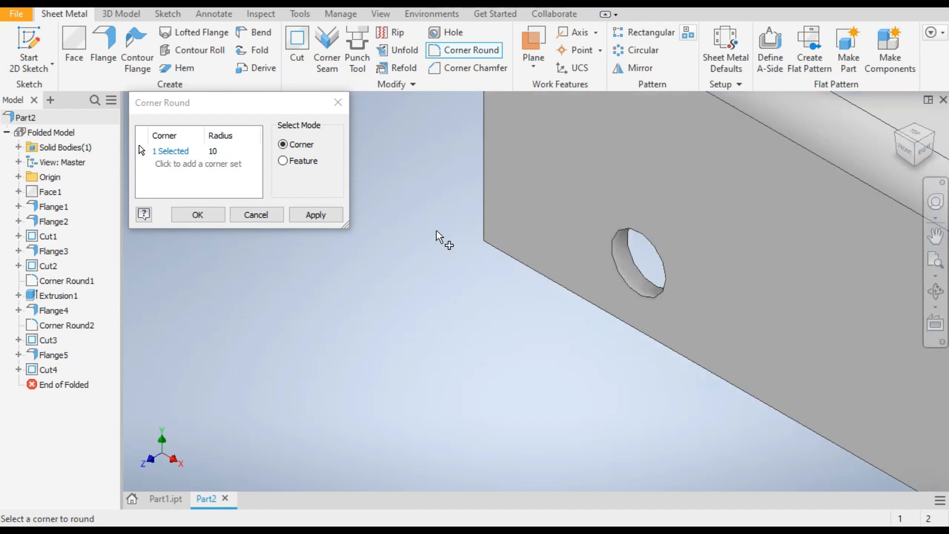
{"action": "left_click", "coordinate": [493, 242]}
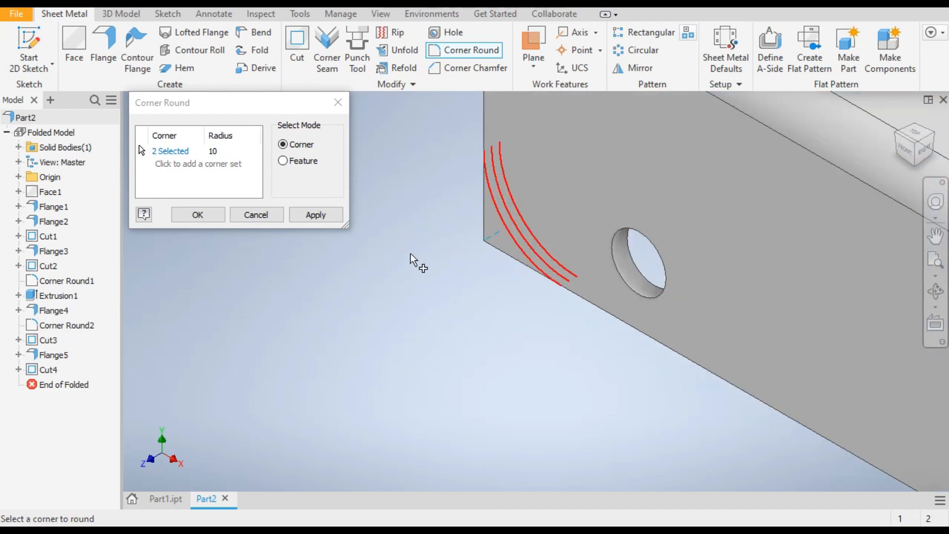
{"action": "scroll", "coordinate": [417, 262], "scroll_direction": "down", "scroll_amount": 5}
{"action": "left_click", "coordinate": [218, 213]}
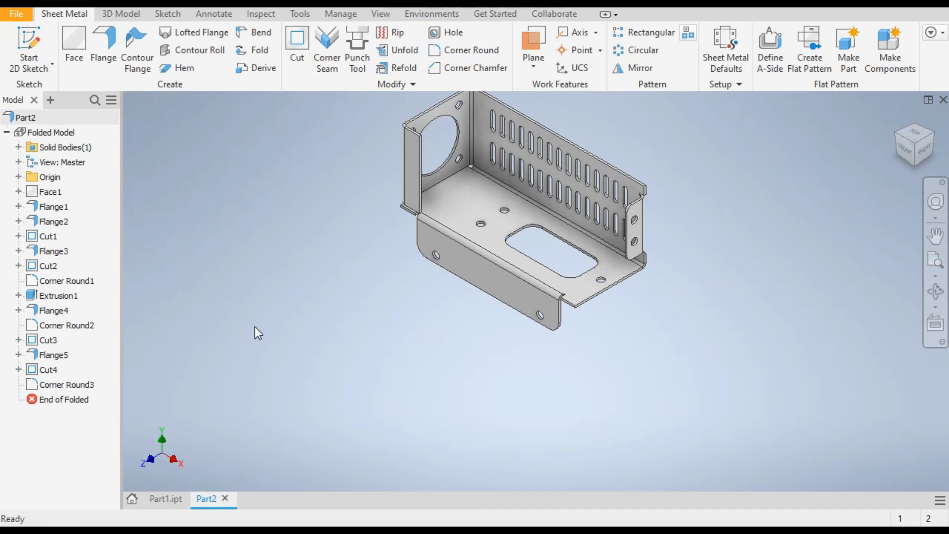
Create the flat pattern of the finished bracket and return to the folded part.
{"action": "scroll", "coordinate": [410, 244], "scroll_direction": "up", "scroll_amount": 5}
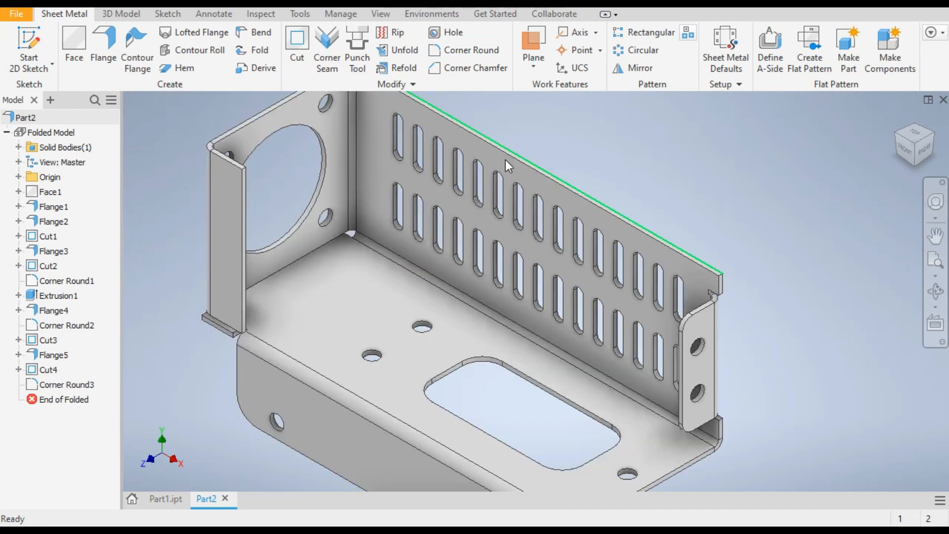
{"action": "scroll", "coordinate": [558, 153], "scroll_direction": "down", "scroll_amount": 4}
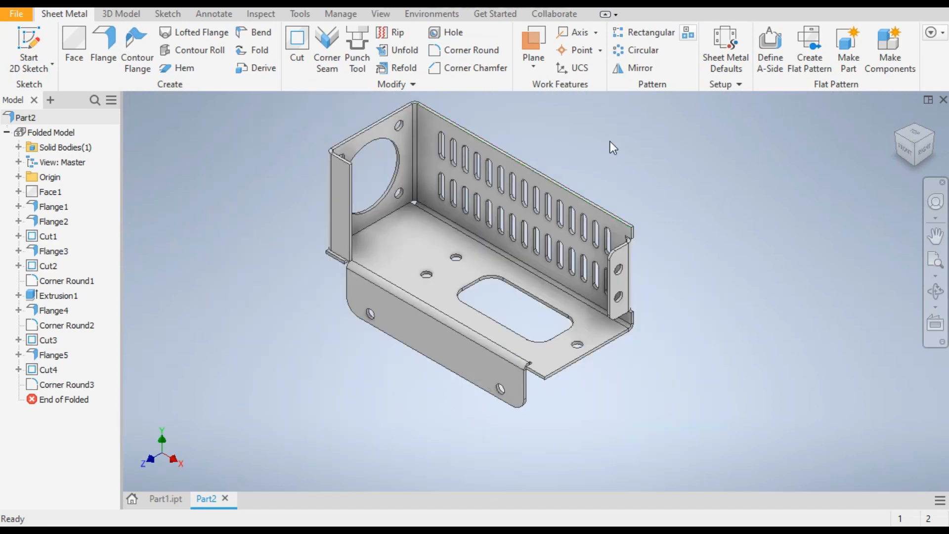
{"action": "middle_click_drag", "start_coordinate": [660, 184], "coordinate": [637, 212]}
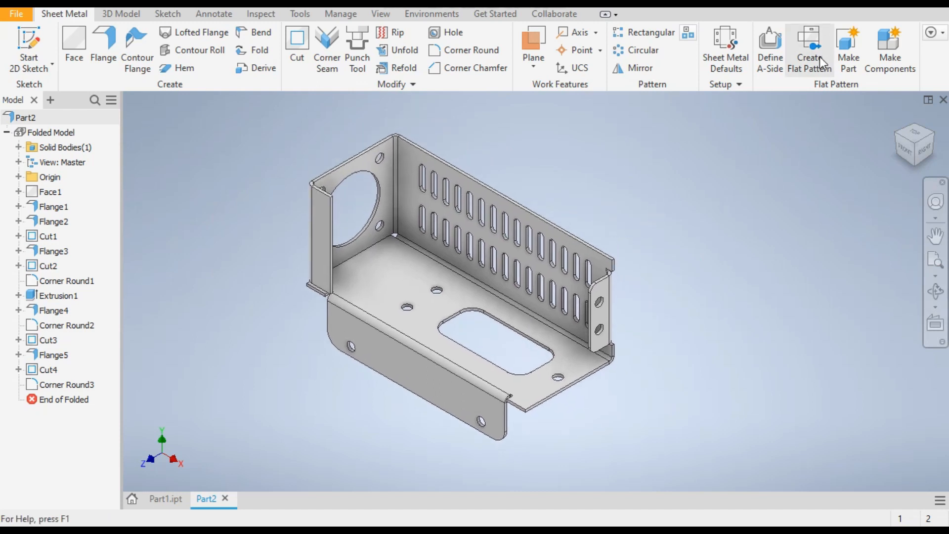
{"action": "left_click", "coordinate": [814, 44]}
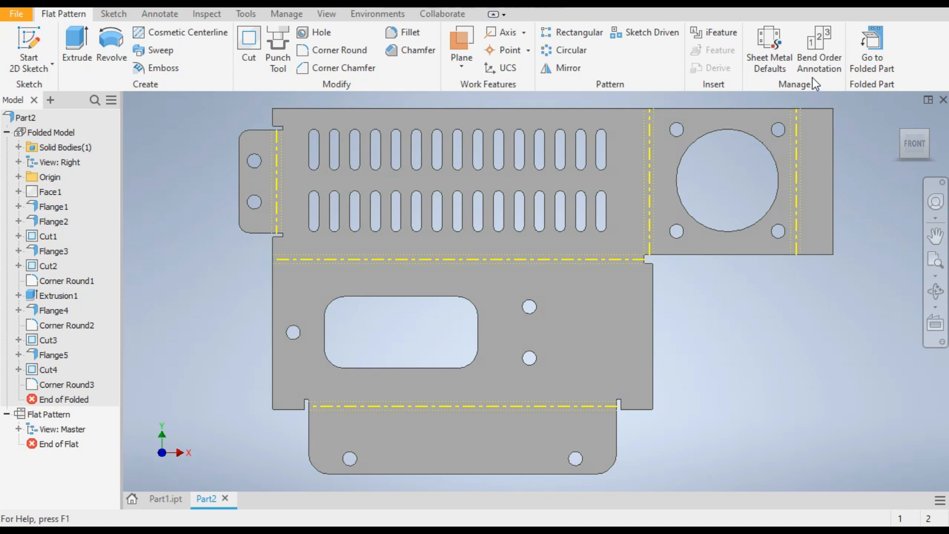
{"action": "left_click", "coordinate": [881, 52]}
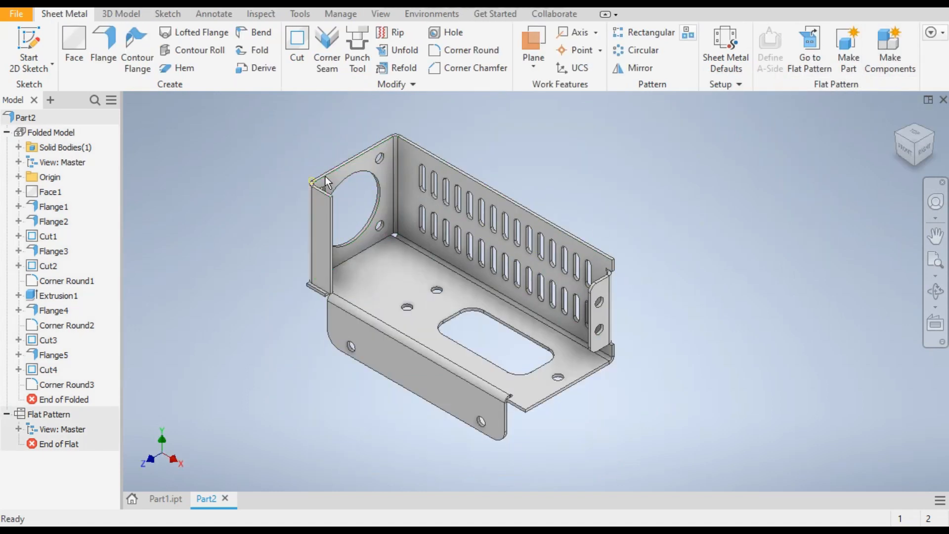